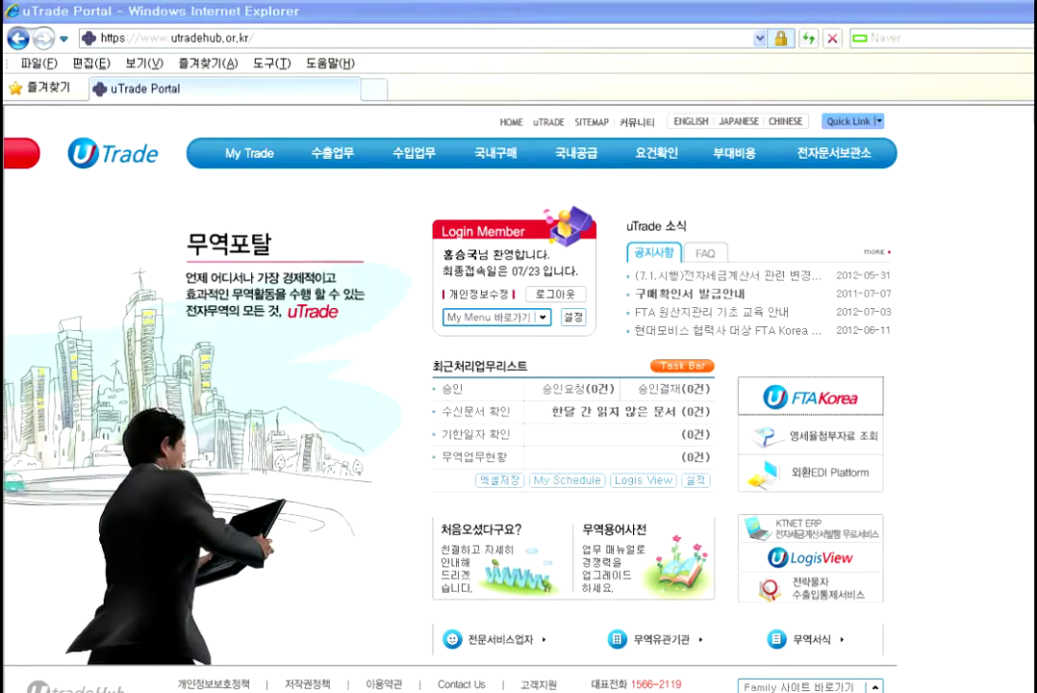
# Step: Open FTA-Korea full screen and go to the interface Excel upload page
pyautogui.click(812, 397)
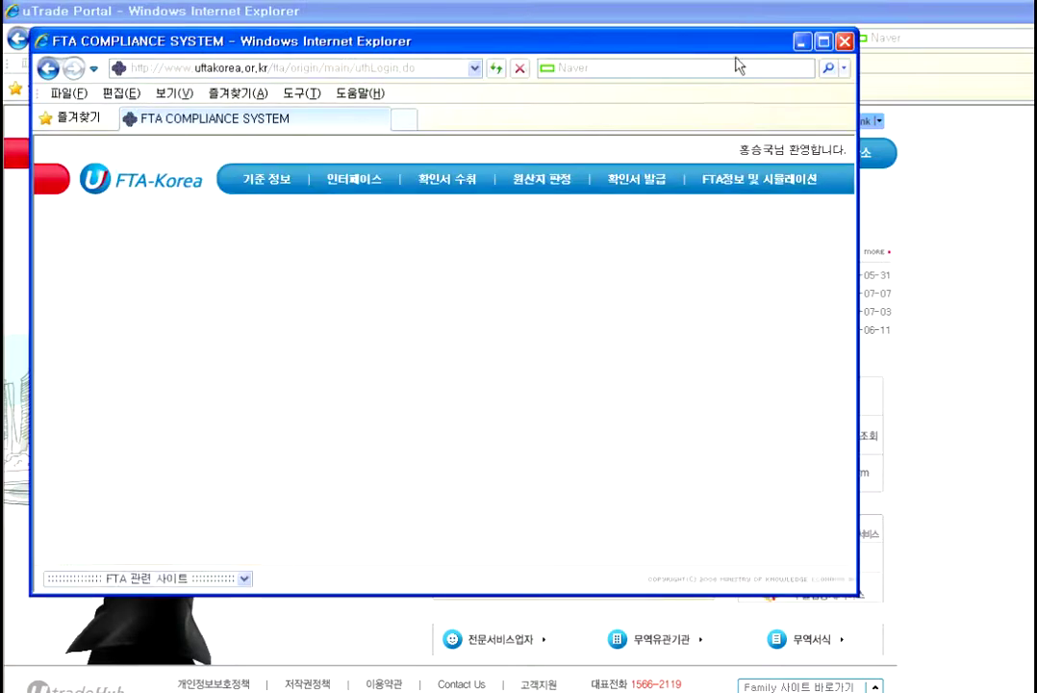
pyautogui.click(824, 42)
pyautogui.click(323, 151)
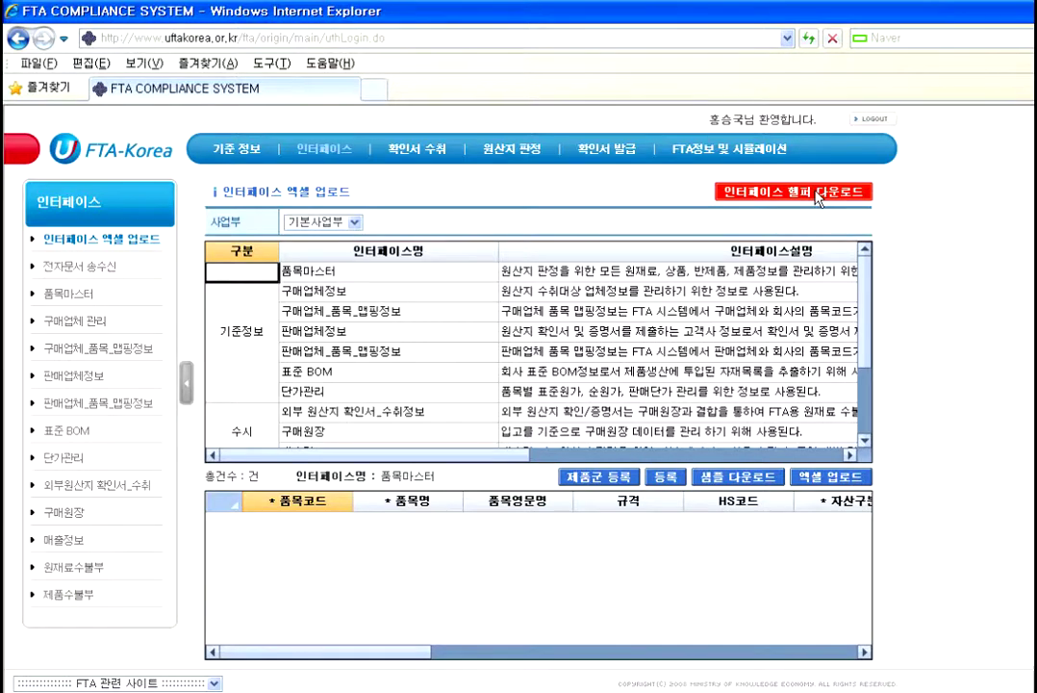
# Step: Download InterfaceHelper_v1.1.zip and save it to the desktop
pyautogui.click(823, 192)
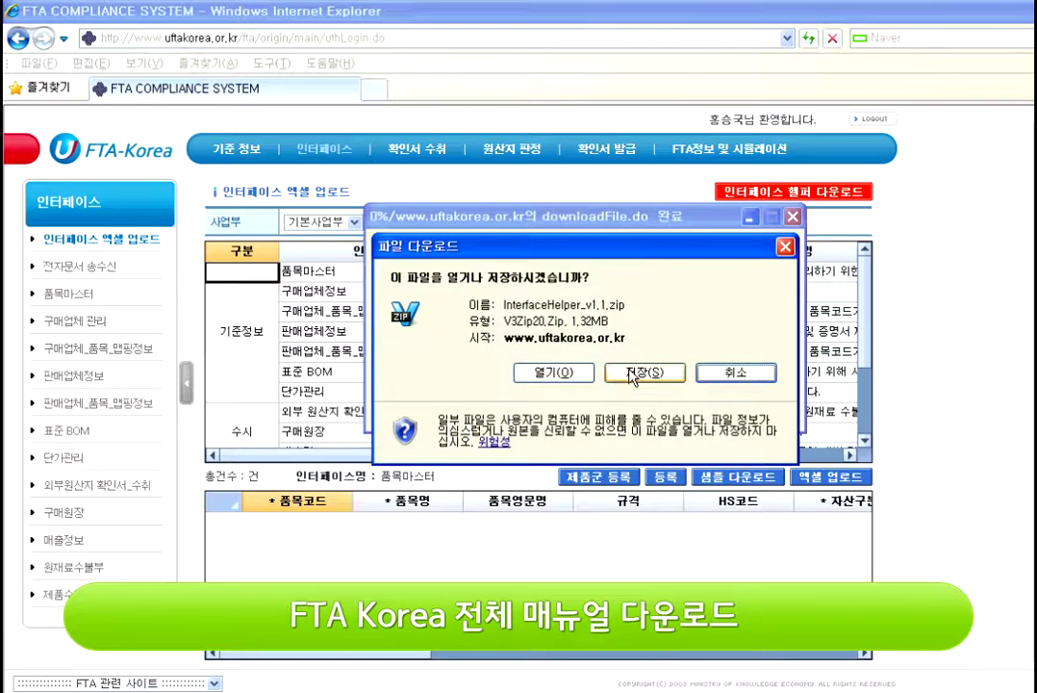
pyautogui.click(620, 379)
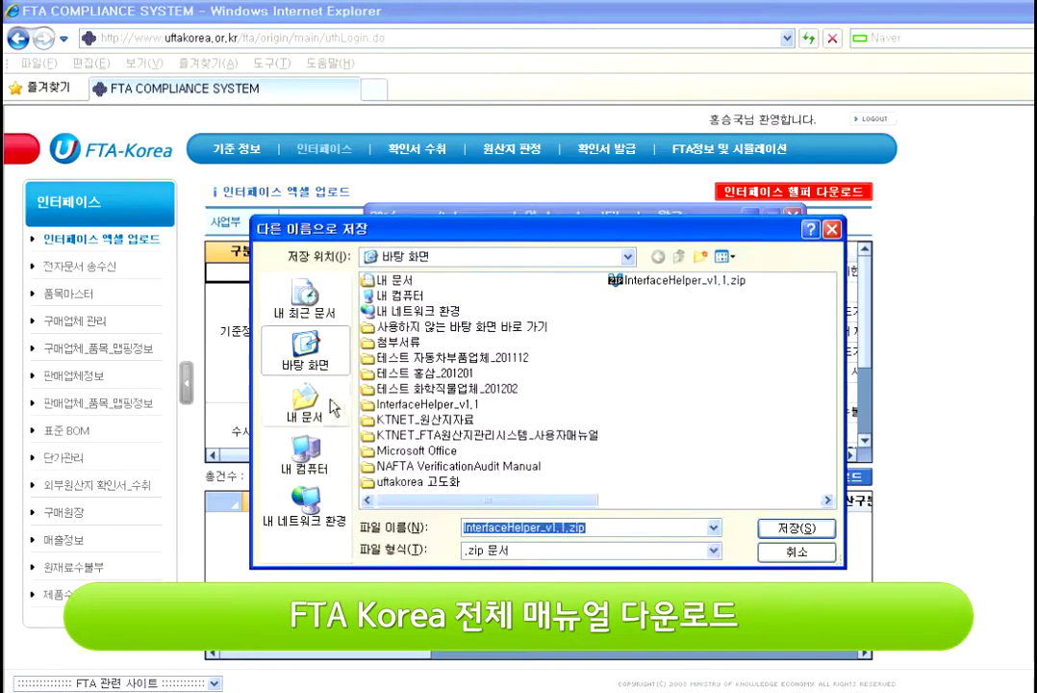
pyautogui.click(309, 404)
pyautogui.click(795, 529)
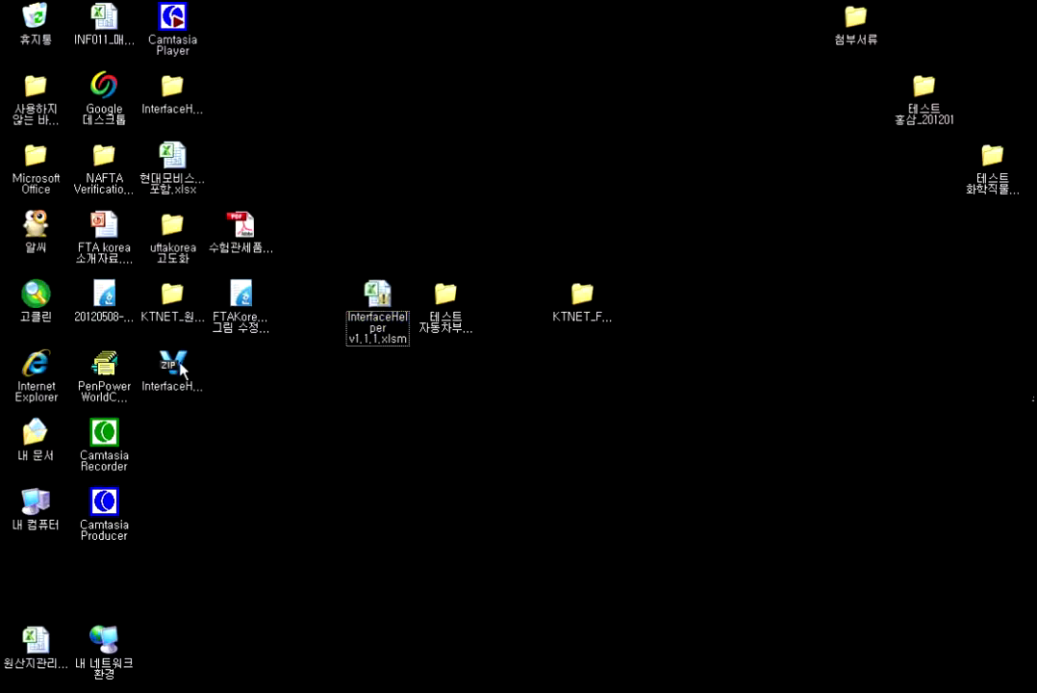
# Step: Extract the InterfaceHelper .xlsm workbook from InterfaceHelper_v1.1.zip onto the desktop with V3 Zip
pyautogui.click(179, 366)
pyautogui.rightClick(179, 367)
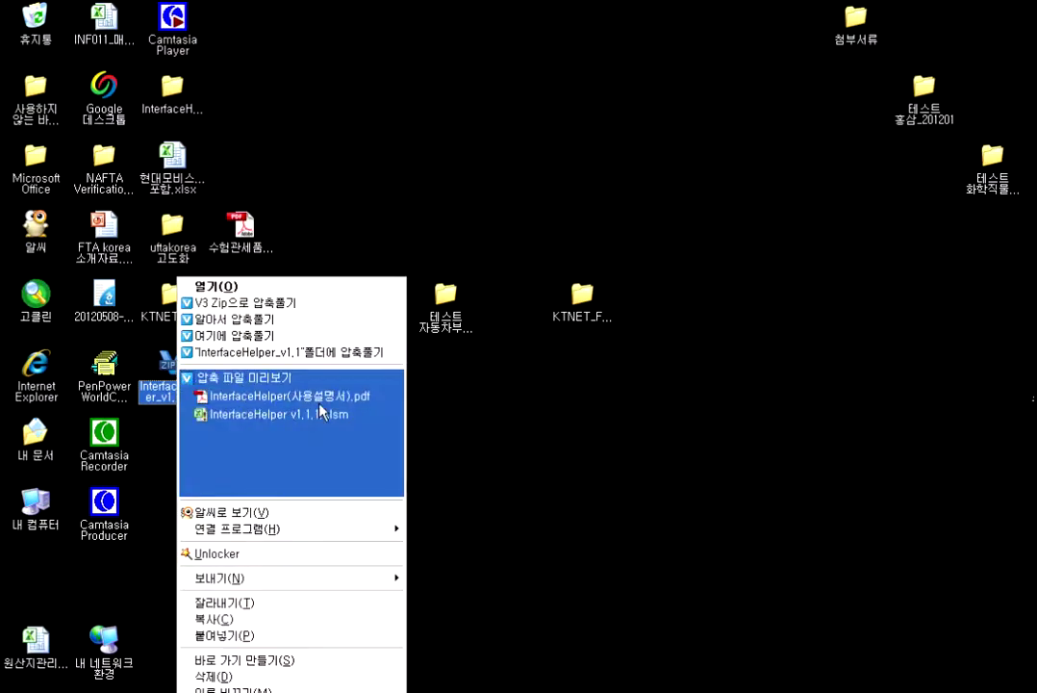
pyautogui.click(284, 434)
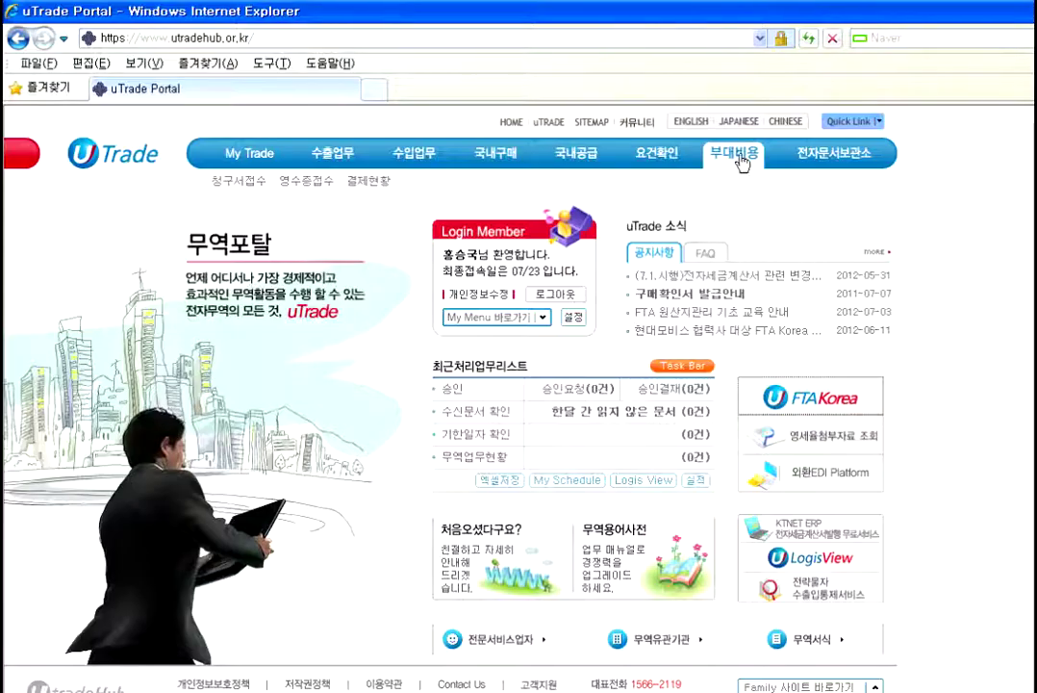
# Step: Download KTNET_FTAKOREA_MANUAL.zip from the FTA-Korea main page and open it directly
pyautogui.scroll(-1, 577, 428)
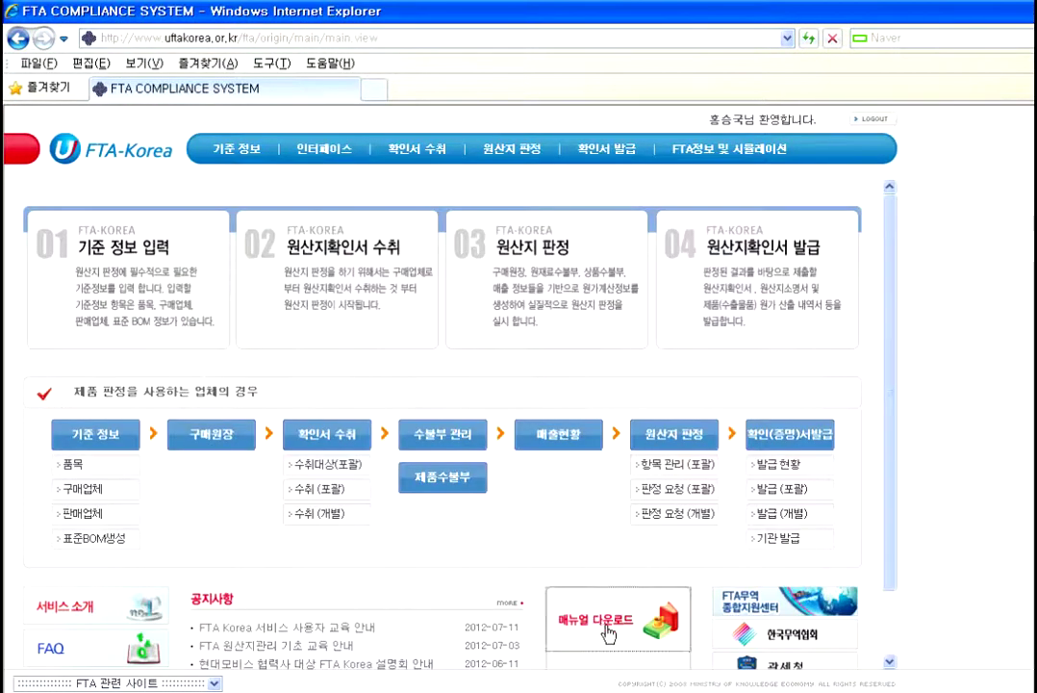
pyautogui.click(502, 531)
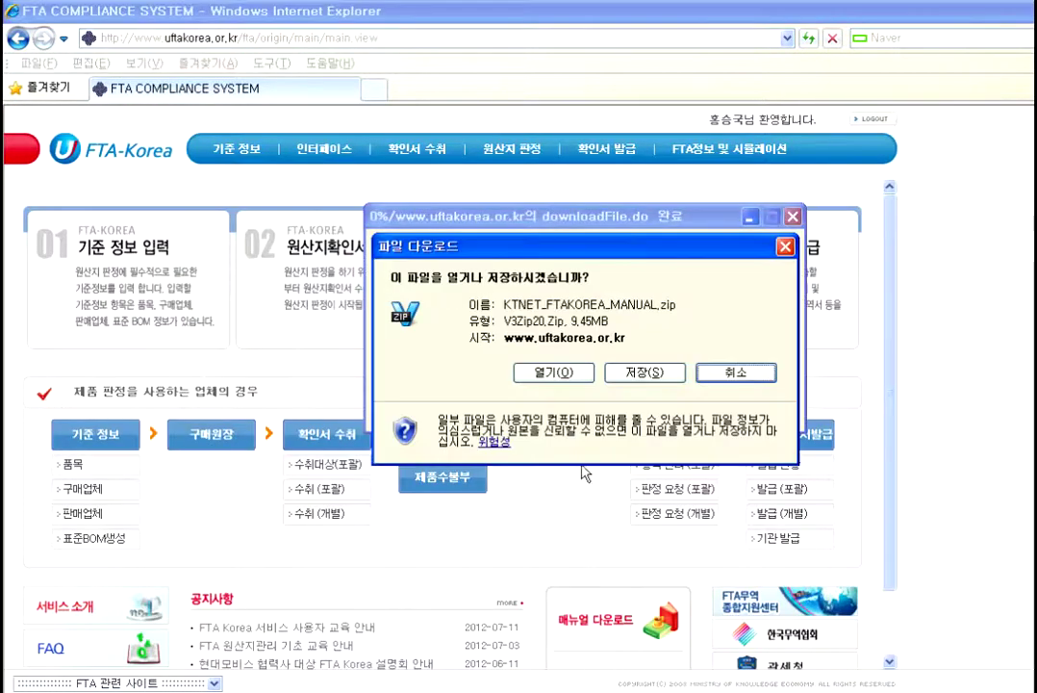
pyautogui.click(525, 372)
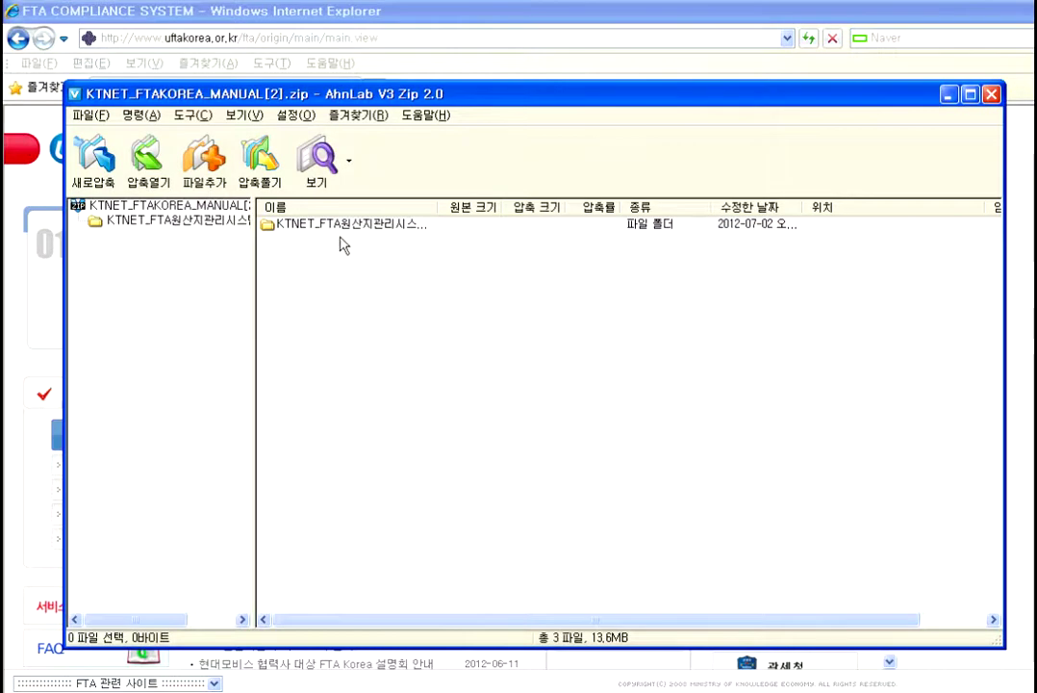
# Step: Drill into KTNET_FTA and the '03. 별첨2' Excel-interface zip to open INF001_품목마스터.xlsx
pyautogui.doubleClick(334, 227)
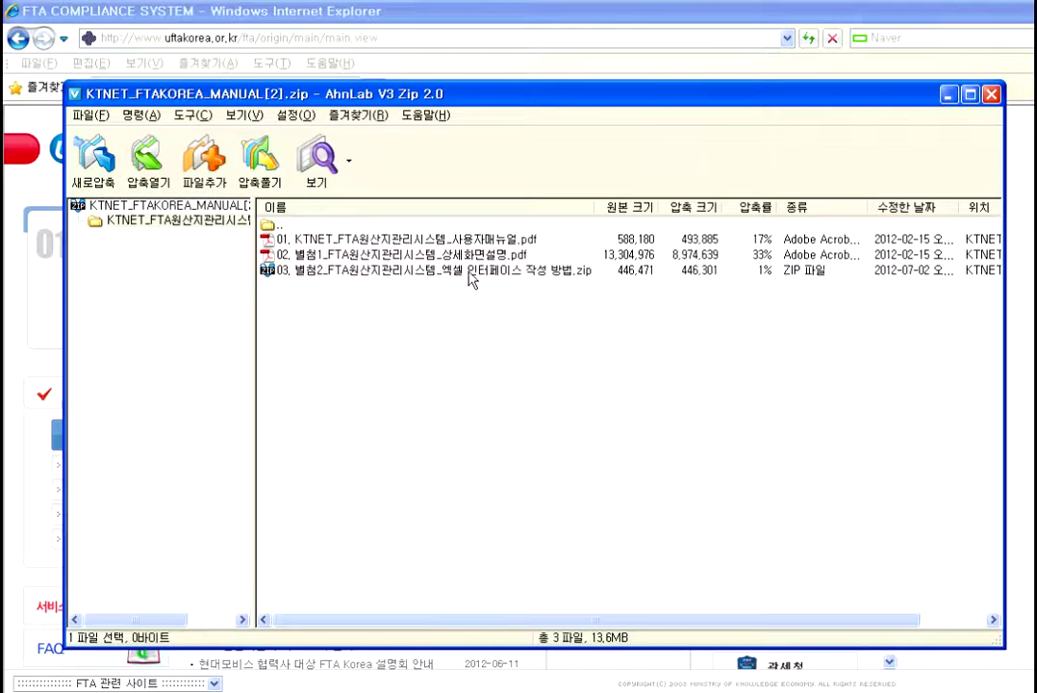
pyautogui.click(425, 278)
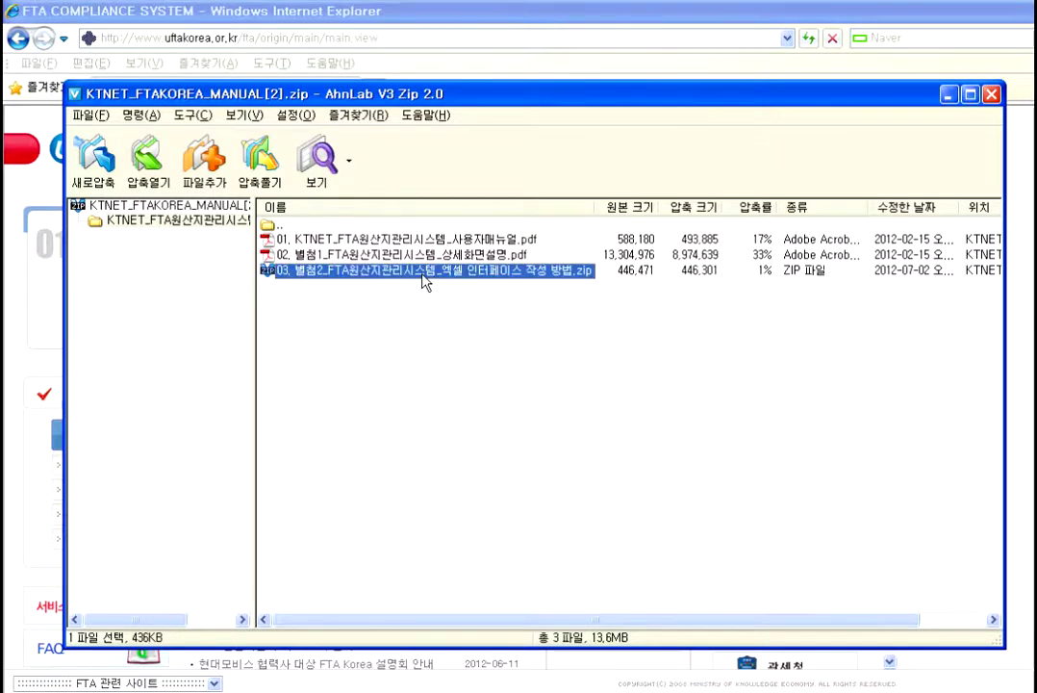
pyautogui.doubleClick(424, 278)
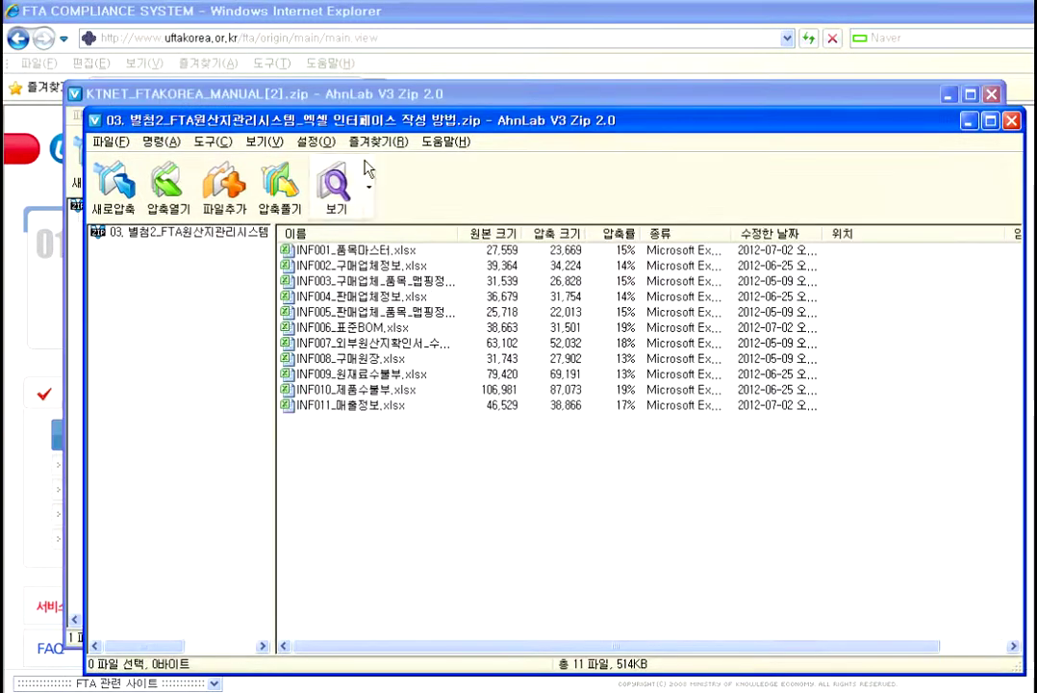
pyautogui.doubleClick(346, 249)
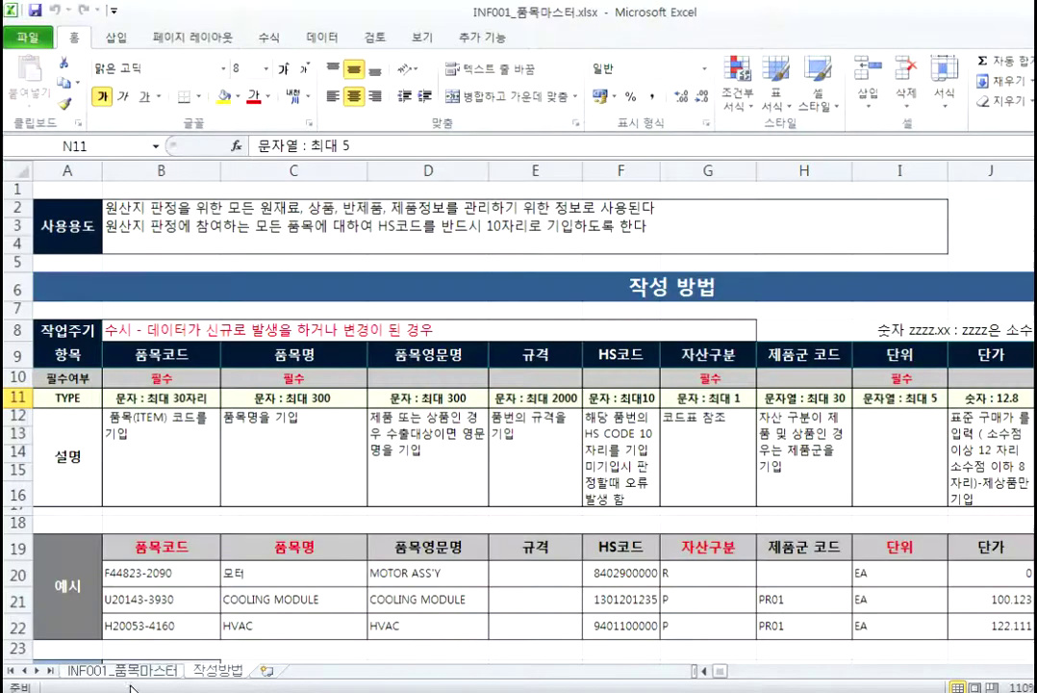
pyautogui.click(121, 670)
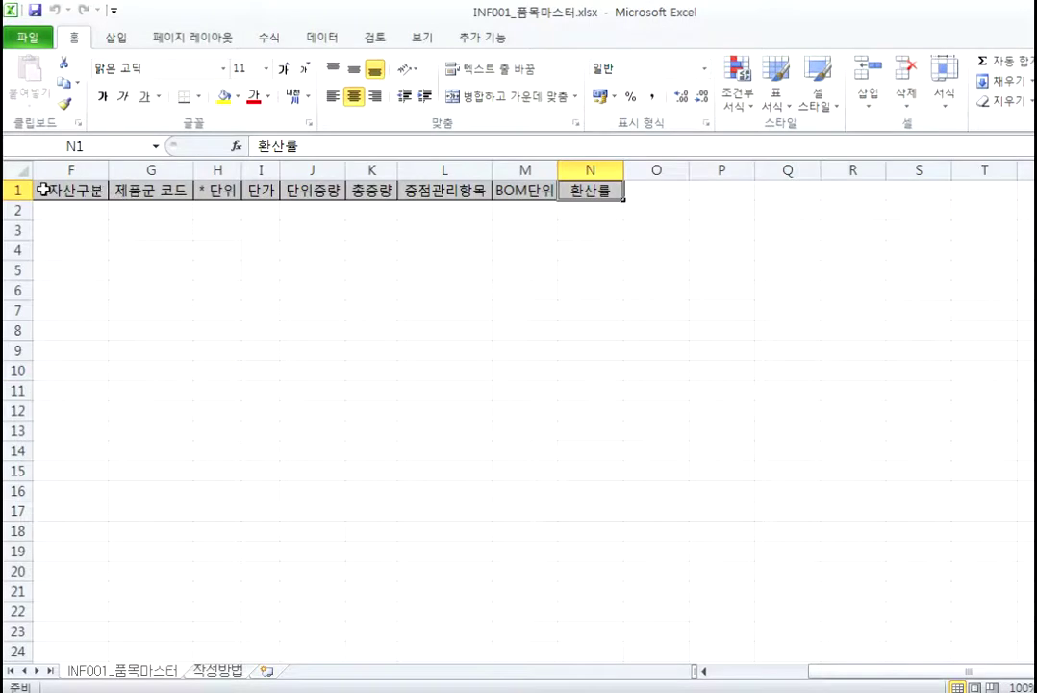
# Step: Check the '* 자산구분' header in F1 and read the 작성방법 instructions sheet
pyautogui.click(41, 189)
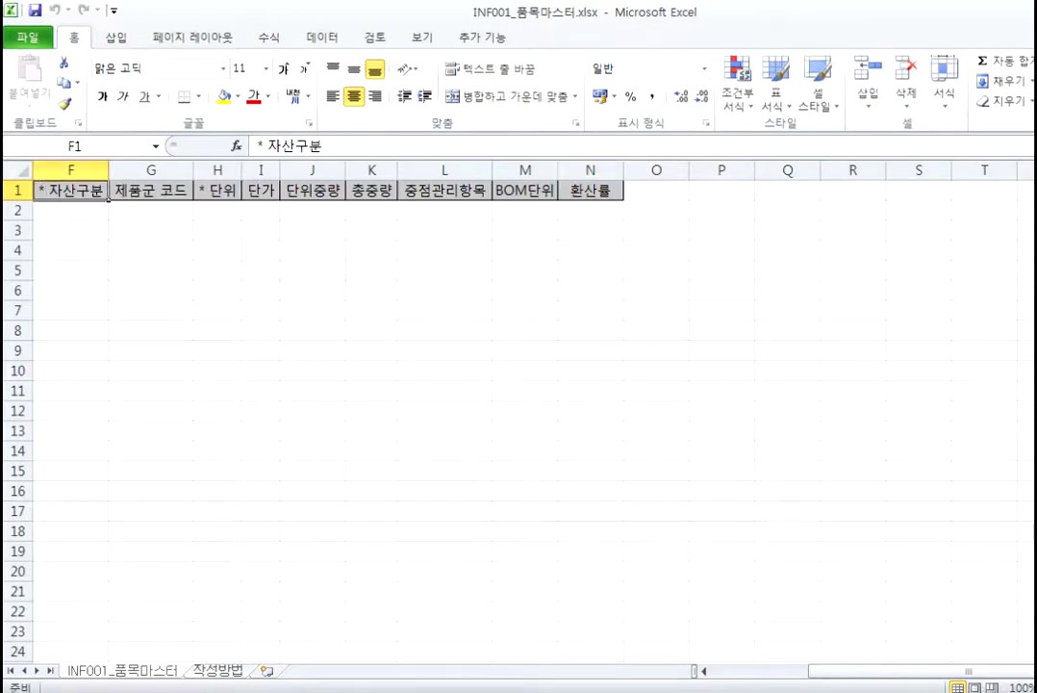
pyautogui.click(229, 672)
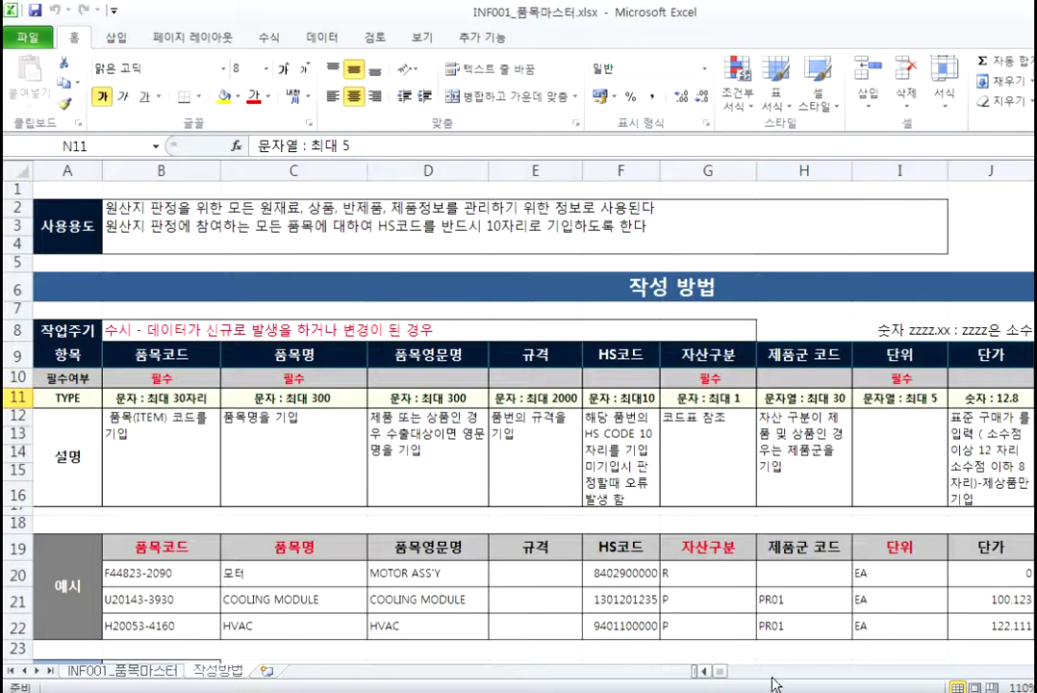
pyautogui.moveTo(721, 677)
pyautogui.mouseDown()
pyautogui.moveTo(747, 673)
pyautogui.moveTo(722, 674)
pyautogui.mouseUp()
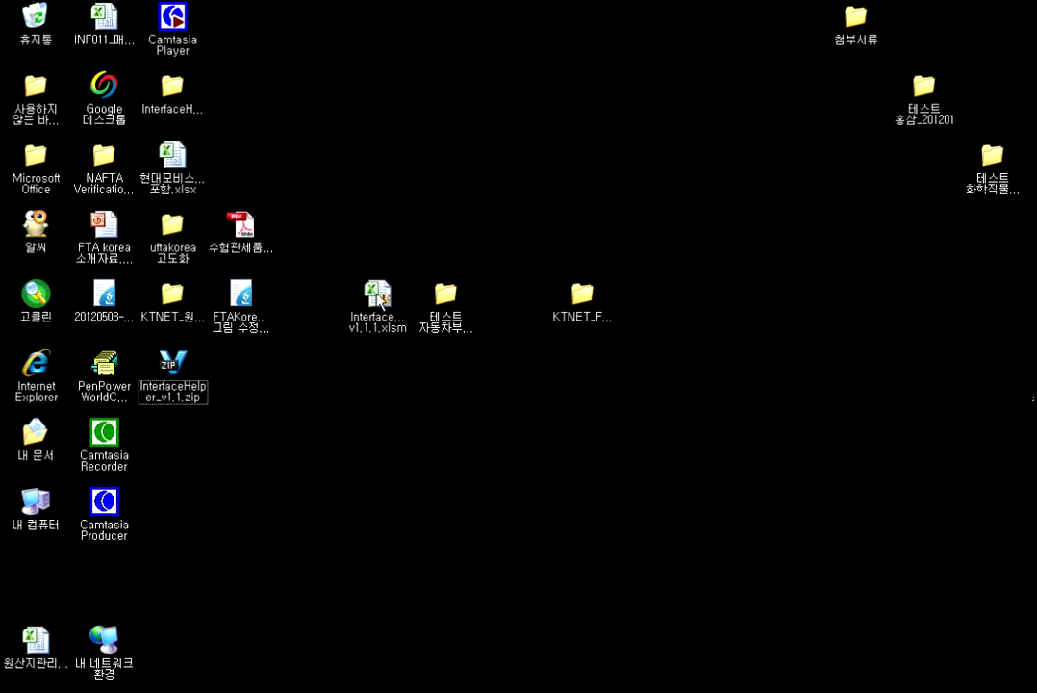
# Step: Open InterfaceHelper v1.1.1.xlsm and launch a separate blank Excel 2010 workbook
pyautogui.doubleClick(378, 296)
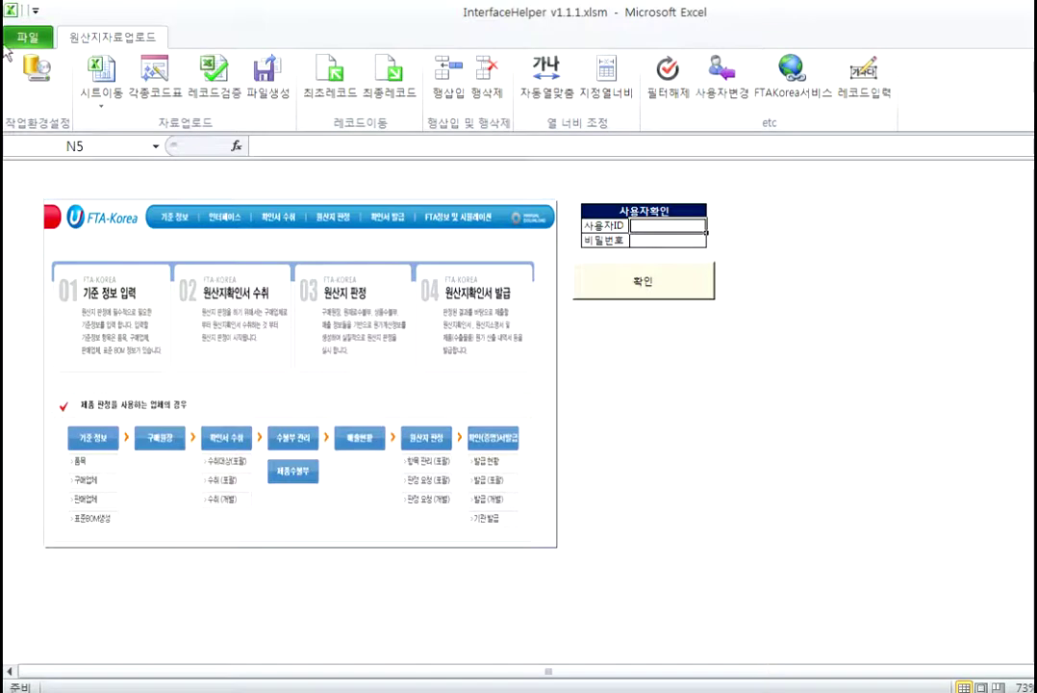
pyautogui.click(38, 690)
pyautogui.moveTo(115, 533)
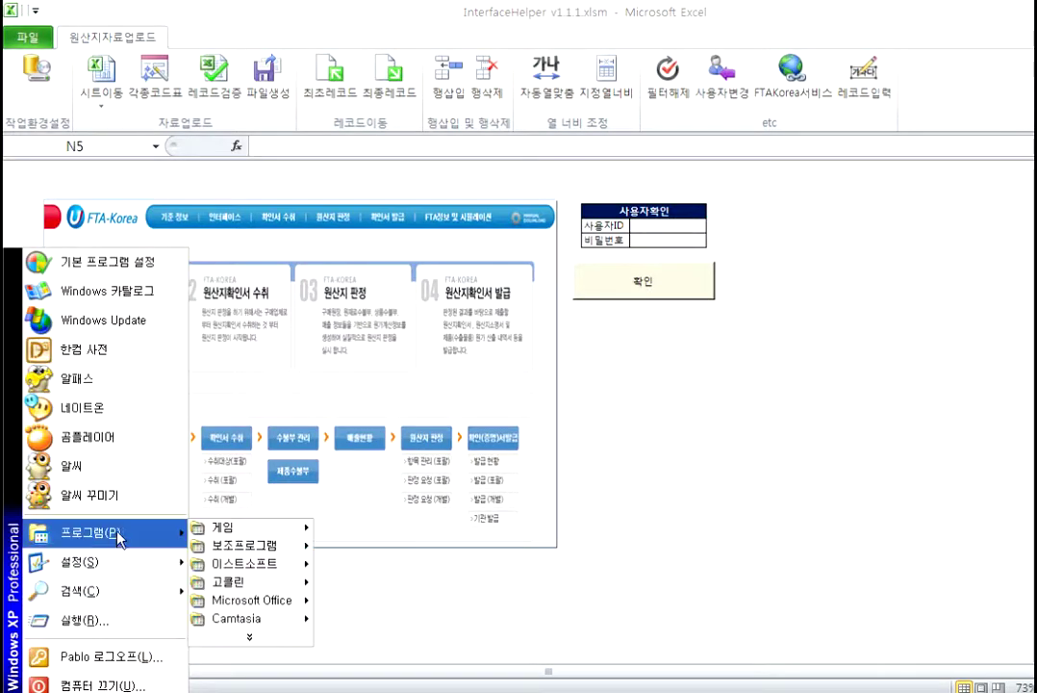
pyautogui.moveTo(289, 599)
pyautogui.click(380, 602)
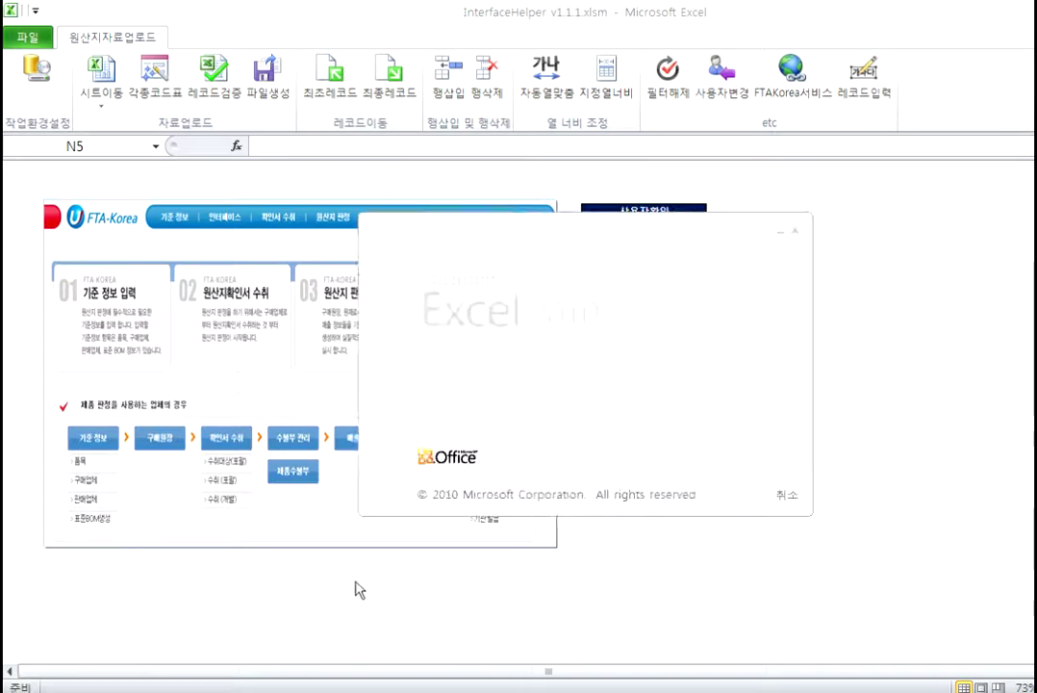
# Step: In Trust Center settings, enable all ActiveX controls and all macros without restriction
pyautogui.click(31, 41)
pyautogui.click(34, 39)
pyautogui.click(35, 40)
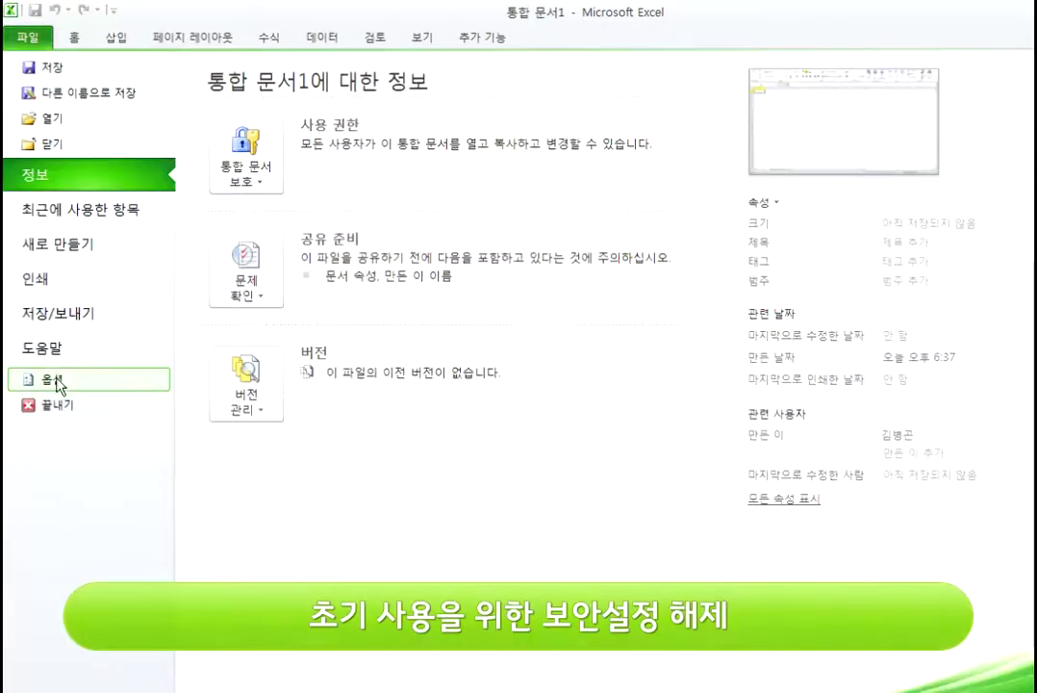
pyautogui.click(58, 381)
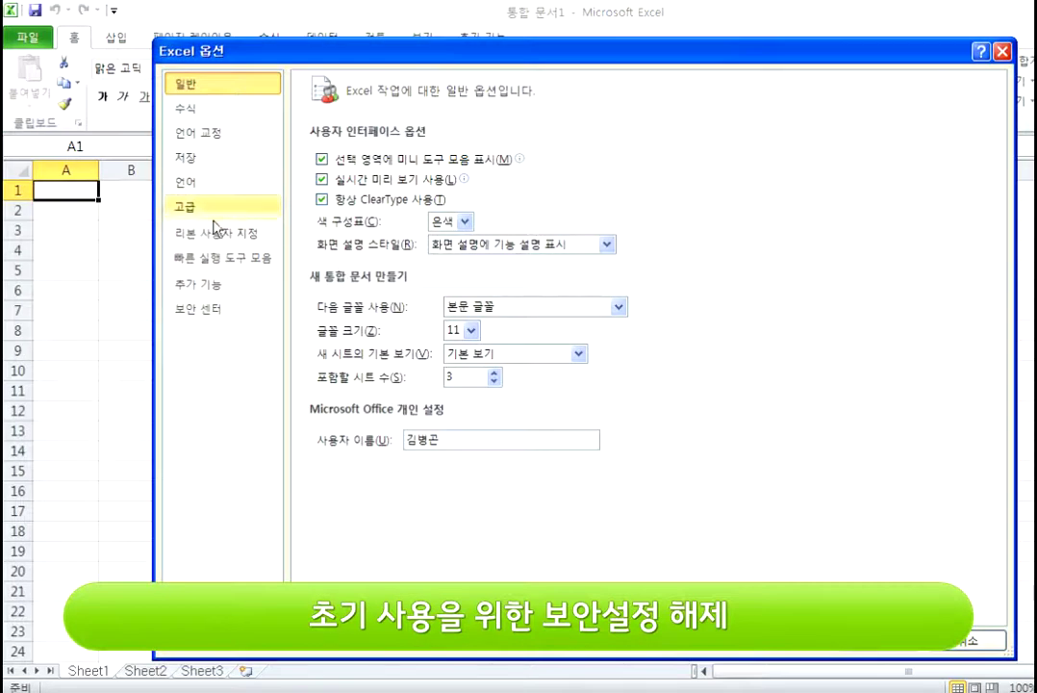
pyautogui.click(202, 310)
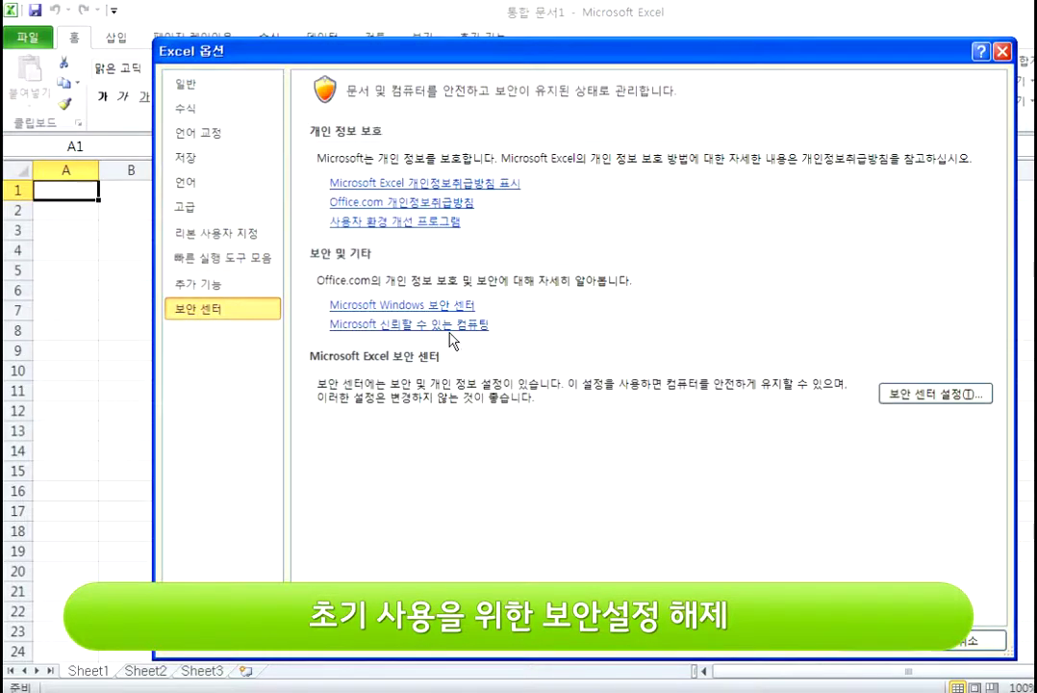
pyautogui.click(935, 396)
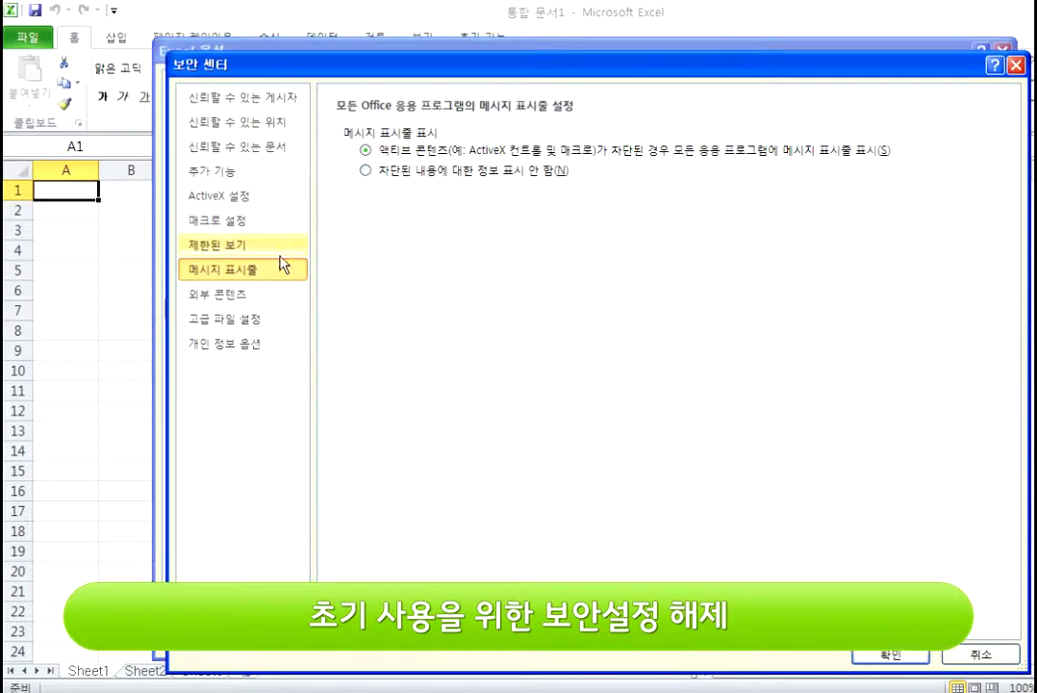
pyautogui.click(240, 199)
pyautogui.click(366, 209)
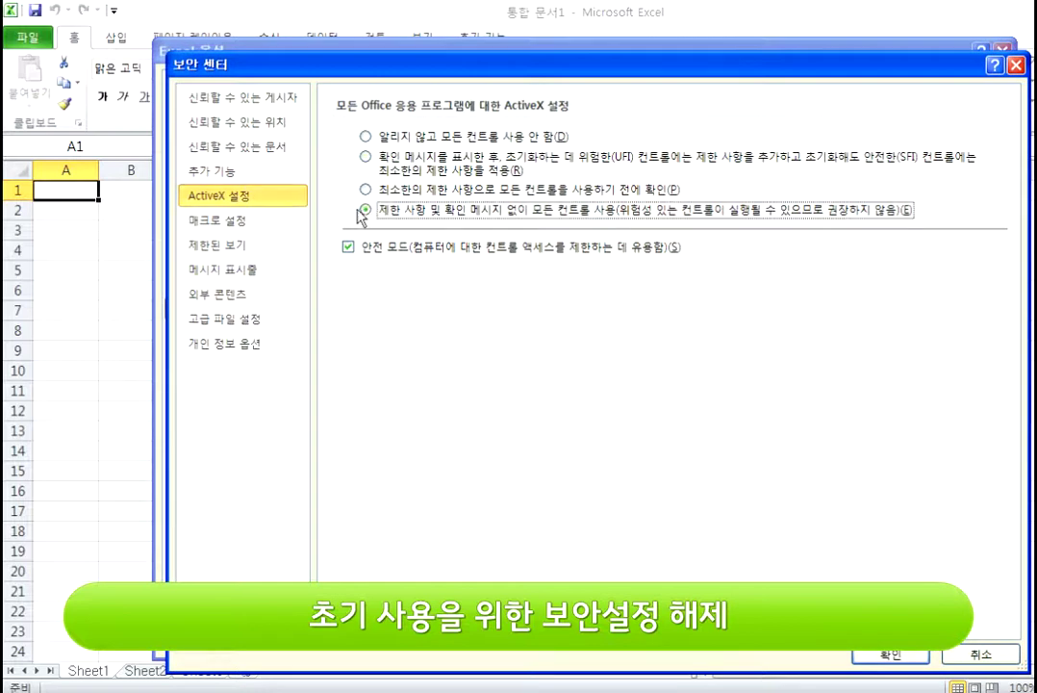
pyautogui.click(239, 223)
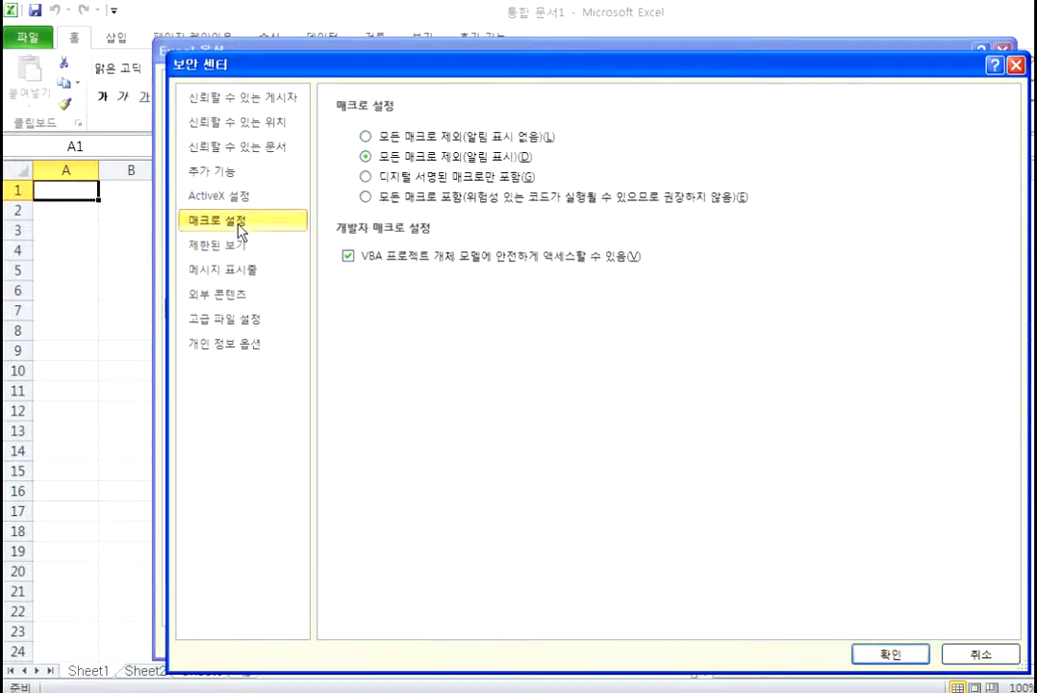
pyautogui.click(377, 199)
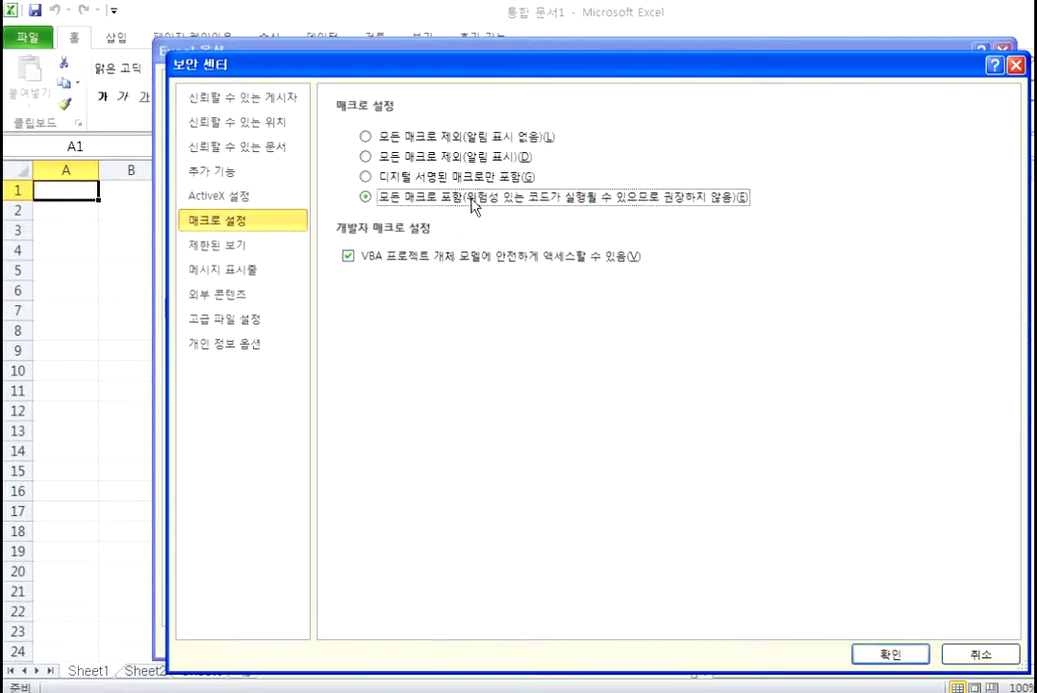
pyautogui.click(892, 657)
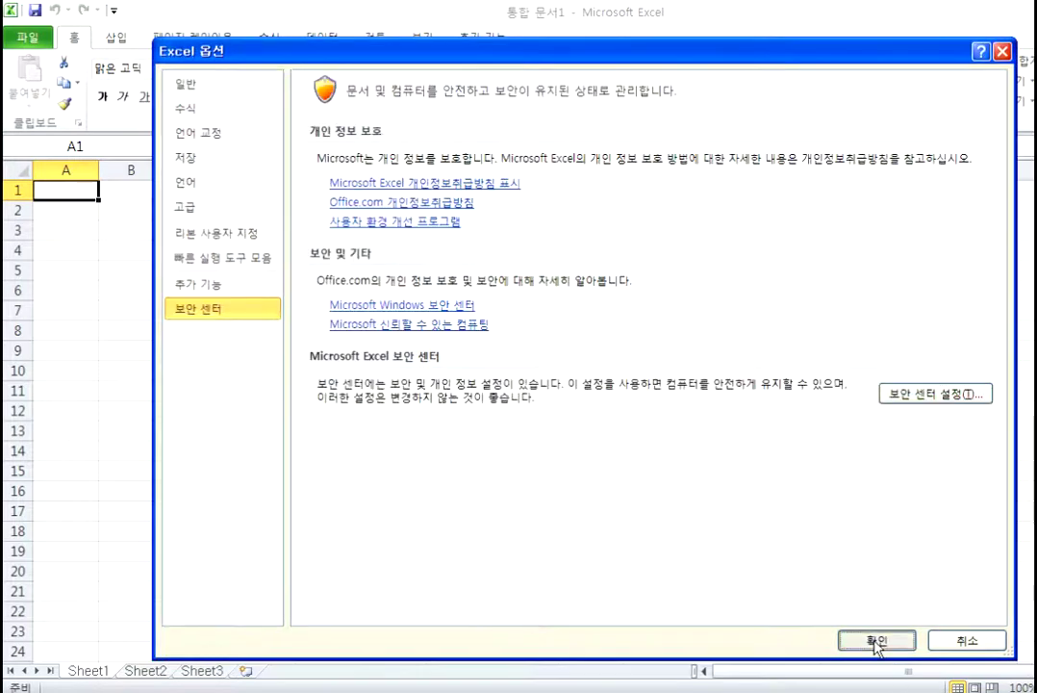
pyautogui.click(876, 642)
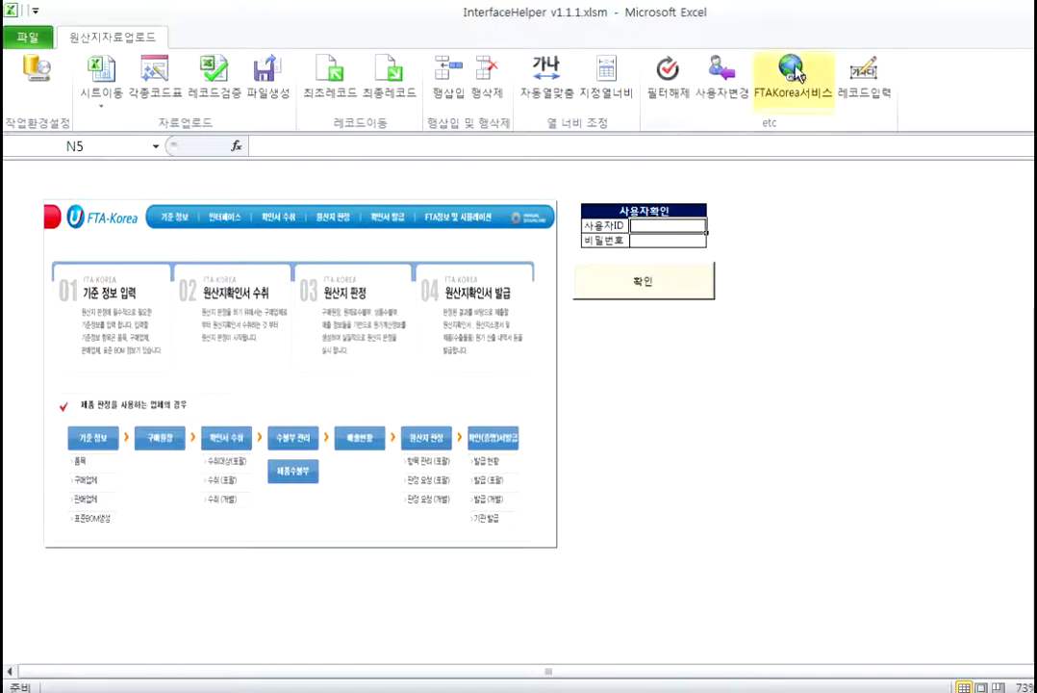
# Step: Enter the InterfaceHelper user ID and password on the login sheet
pyautogui.doubleClick(646, 226)
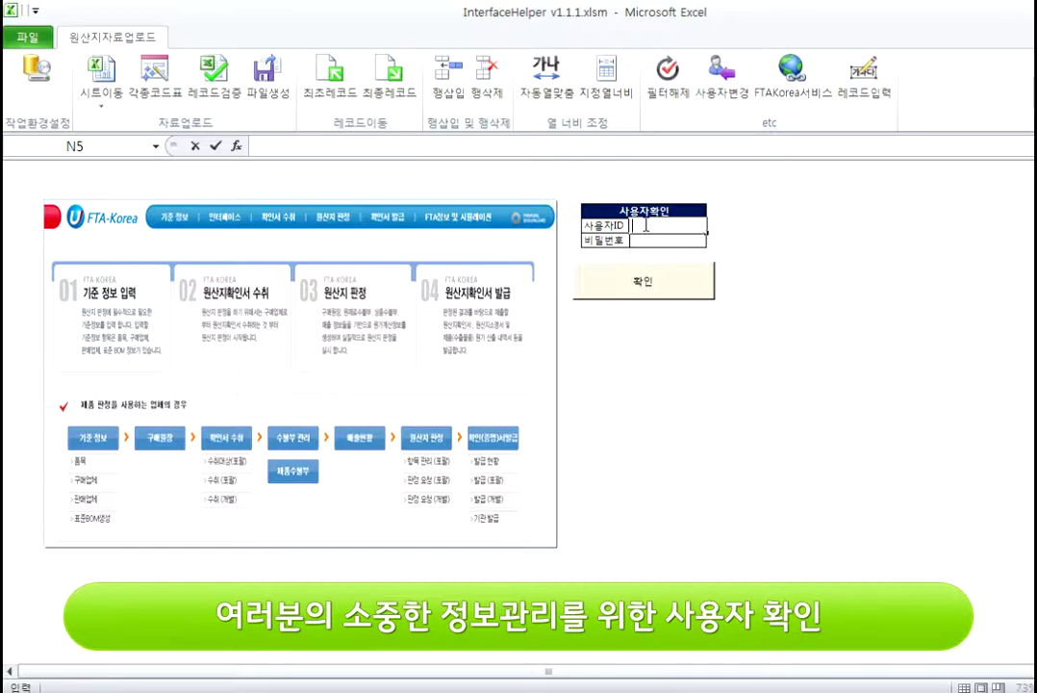
pyautogui.write('net')
pyautogui.click(653, 240)
pyautogui.write('1234')
pyautogui.click(634, 293)
# Step: Log in to open 품목마스터, apply the work environment setup, and dismiss the already-set notice
pyautogui.click(393, 404)
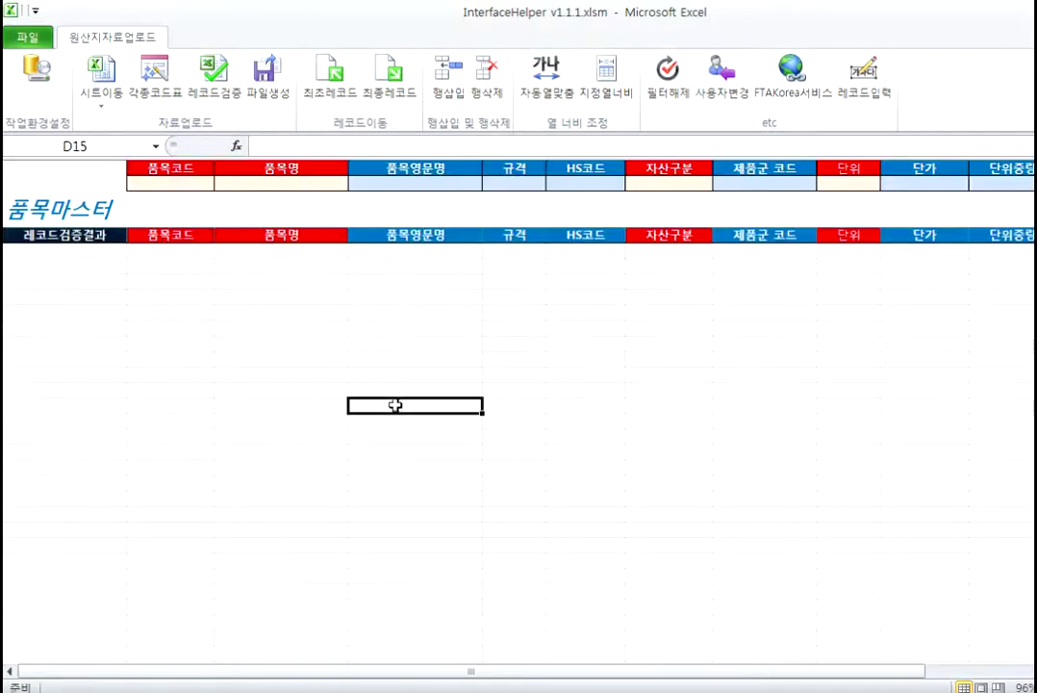
pyautogui.click(45, 86)
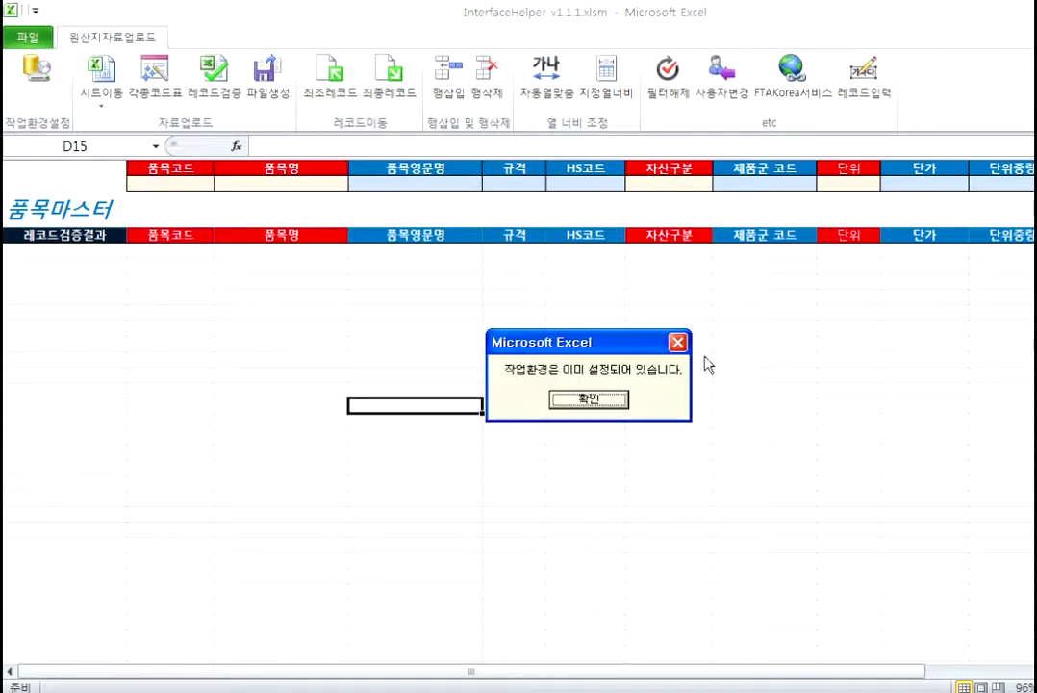
pyautogui.click(604, 402)
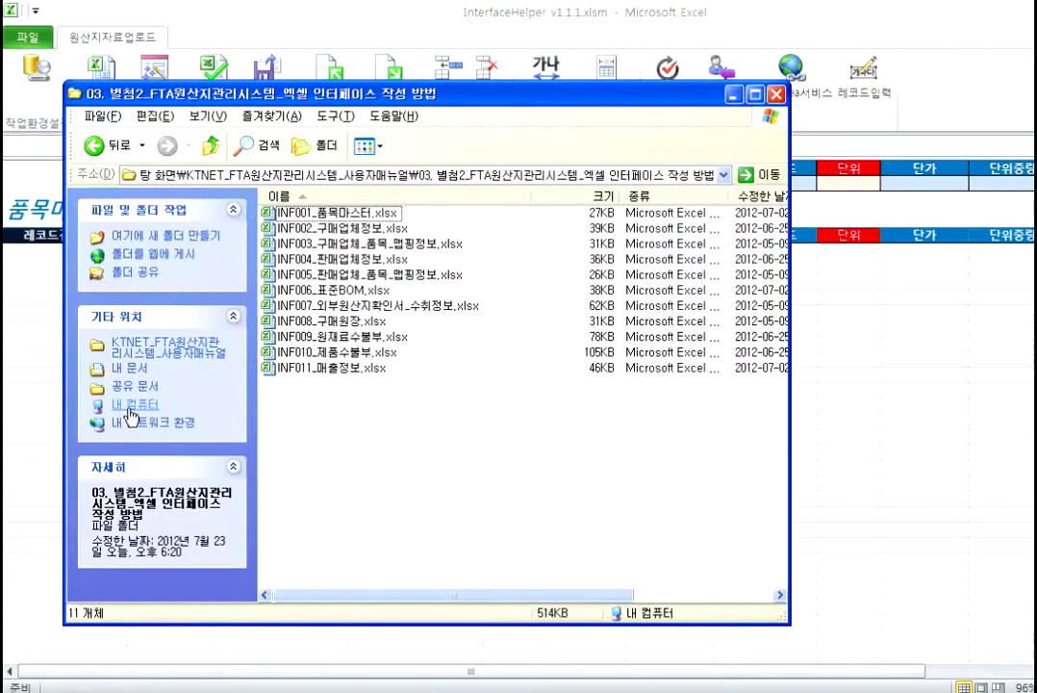
# Step: Browse to C:\KTNET_원산지자료\업로드용파일, confirm it is empty, and close the window
pyautogui.click(137, 405)
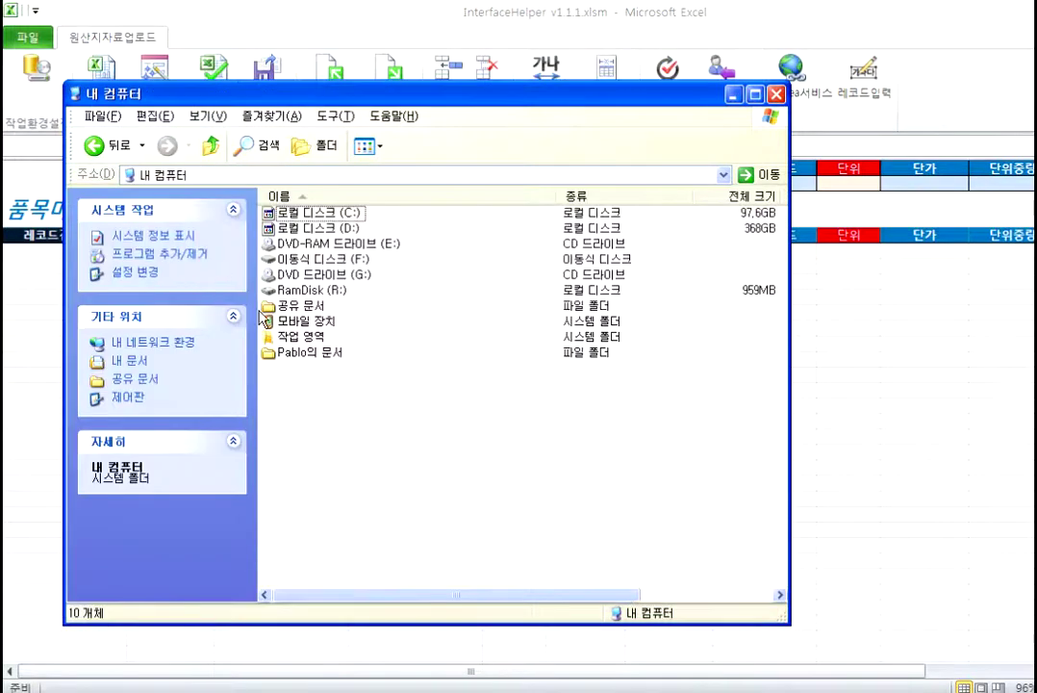
pyautogui.doubleClick(317, 213)
pyautogui.doubleClick(339, 301)
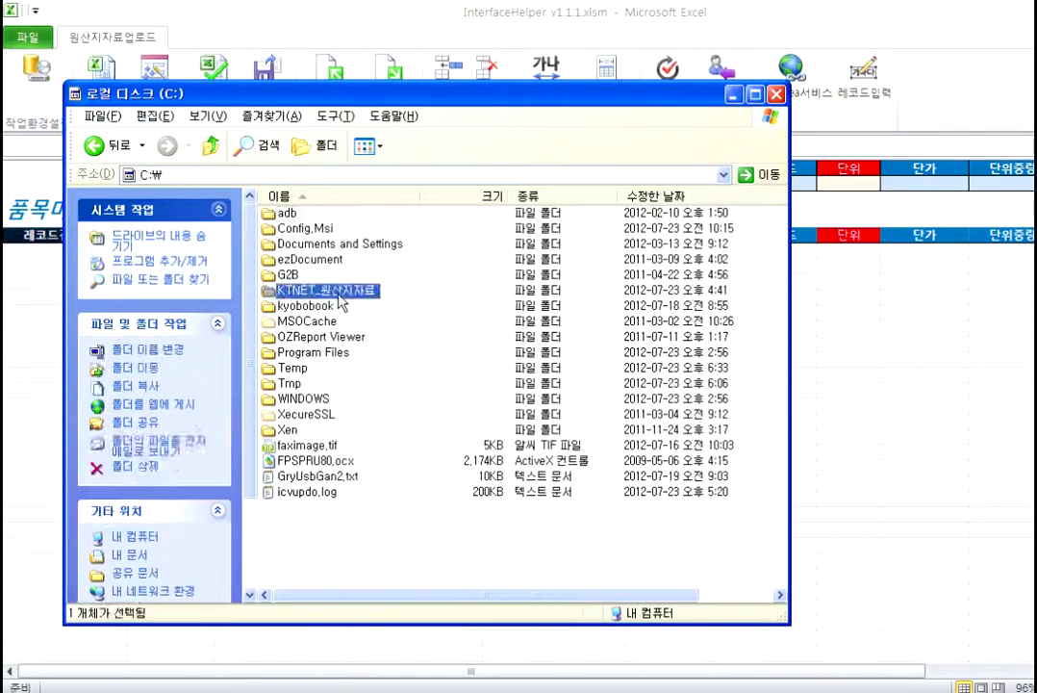
pyautogui.doubleClick(312, 214)
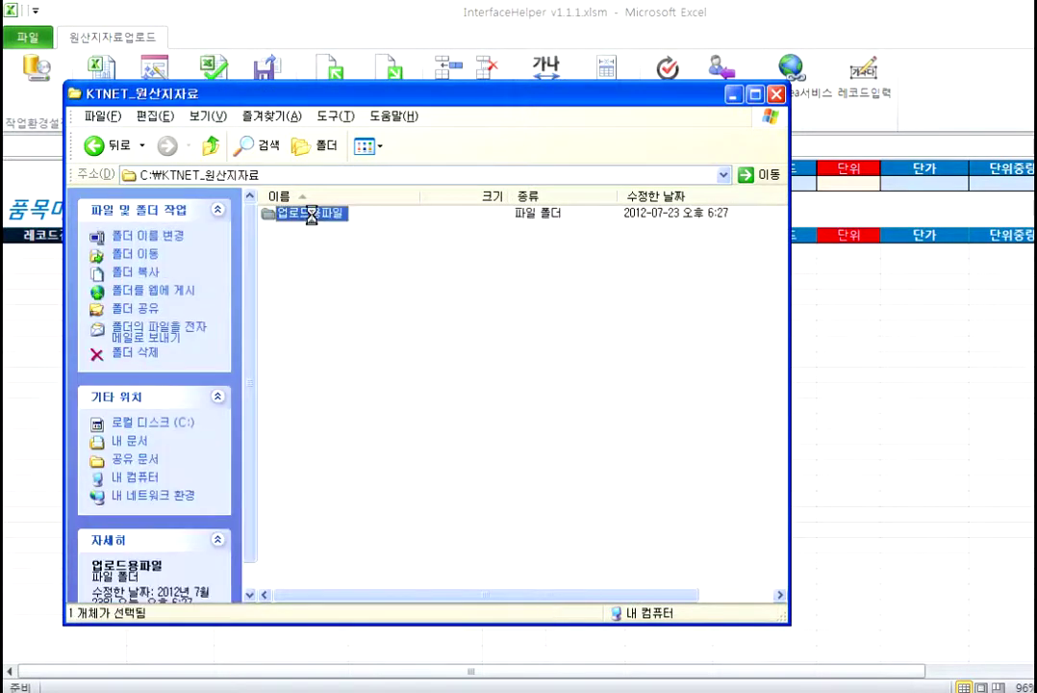
pyautogui.moveTo(453, 500); pyautogui.dragTo(331, 228)
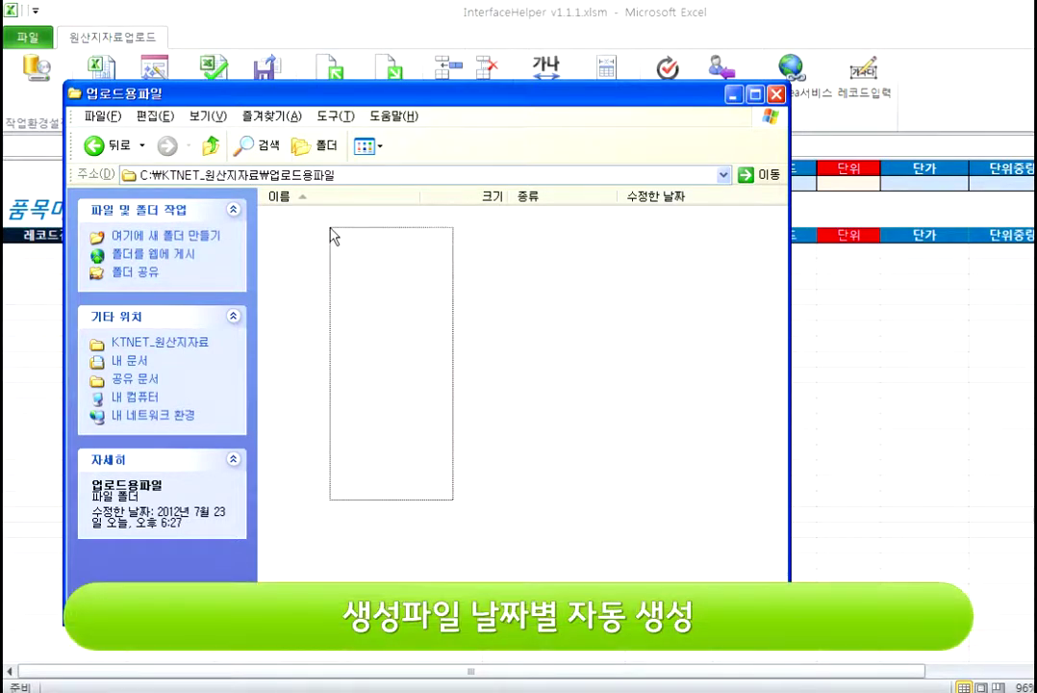
pyautogui.moveTo(330, 228); pyautogui.dragTo(330, 228)
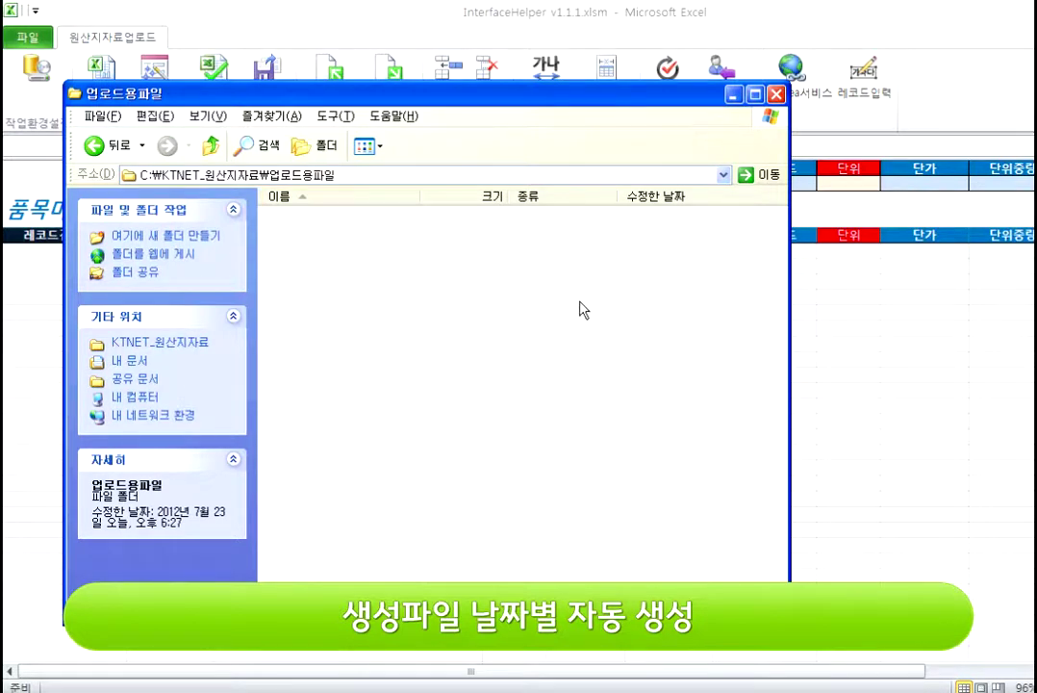
pyautogui.click(776, 93)
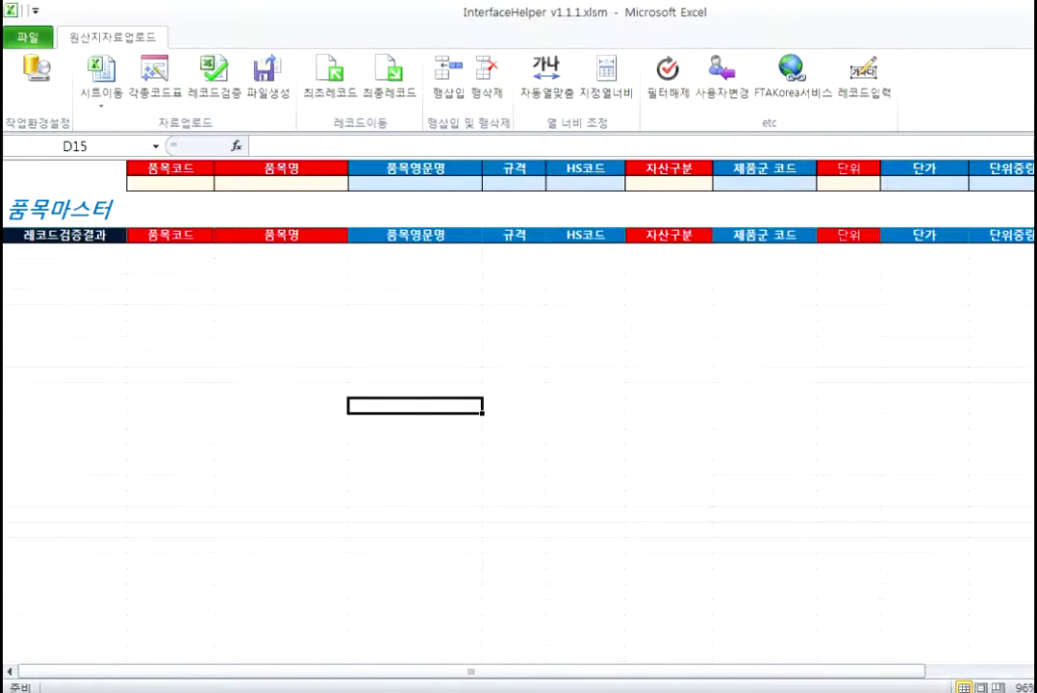
pyautogui.click(639, 378)
pyautogui.click(158, 278)
pyautogui.click(165, 254)
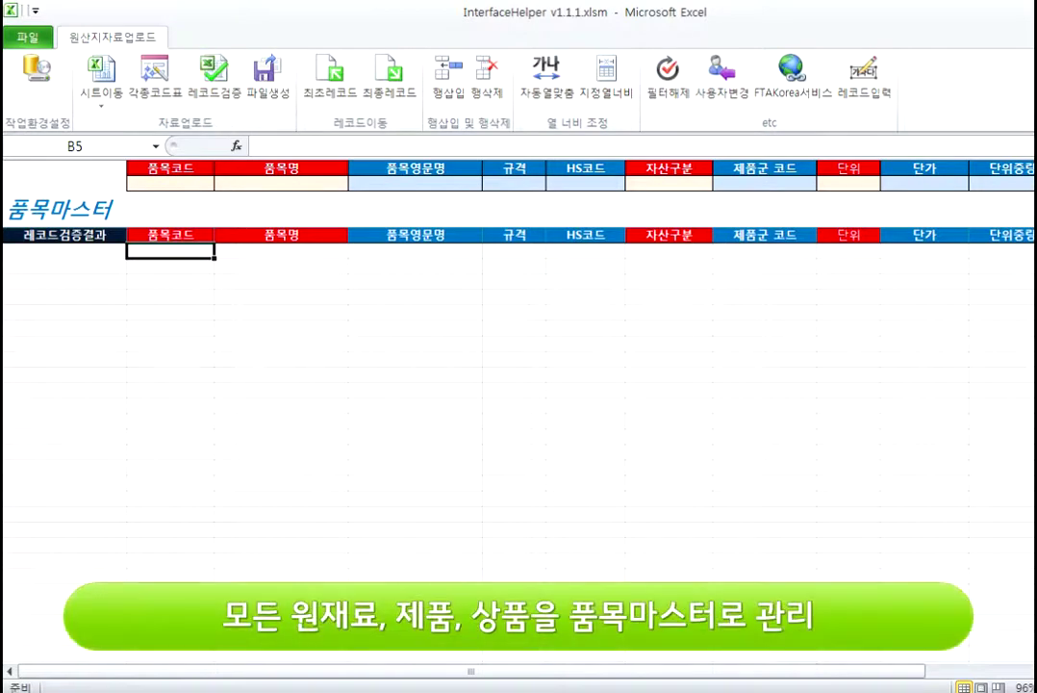
pyautogui.click(254, 329)
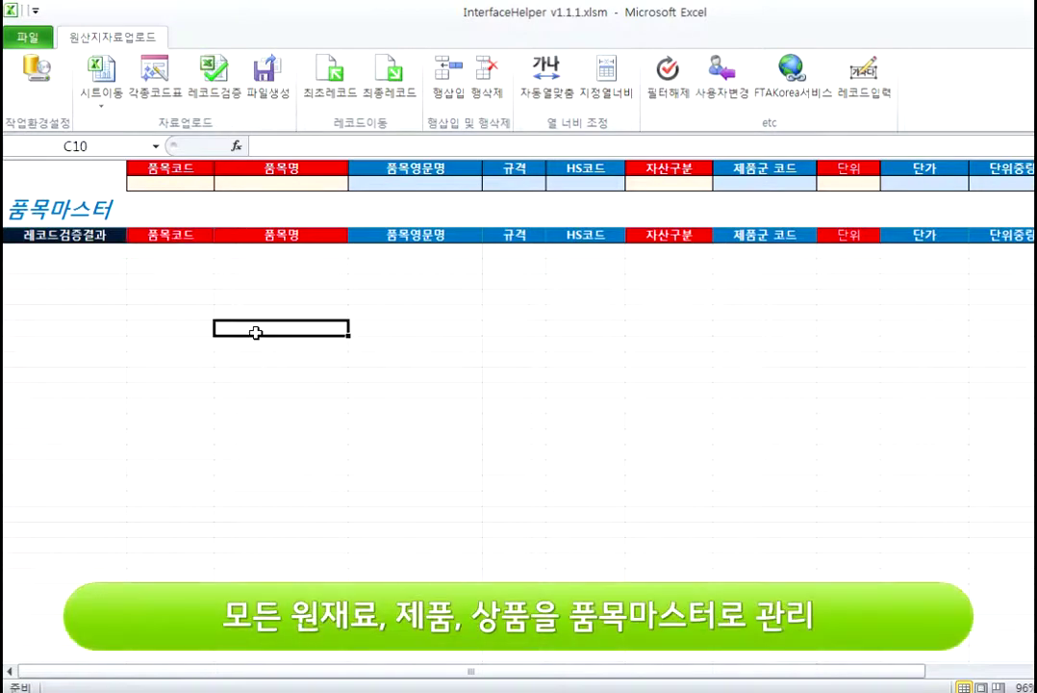
pyautogui.click(199, 181)
pyautogui.click(263, 182)
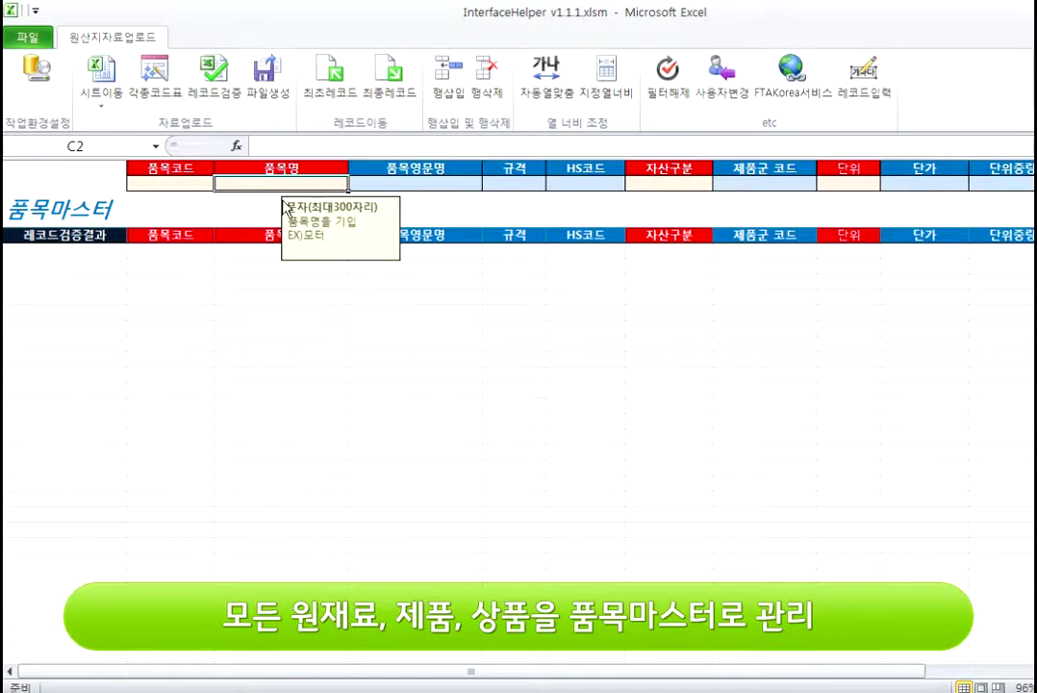
pyautogui.click(192, 184)
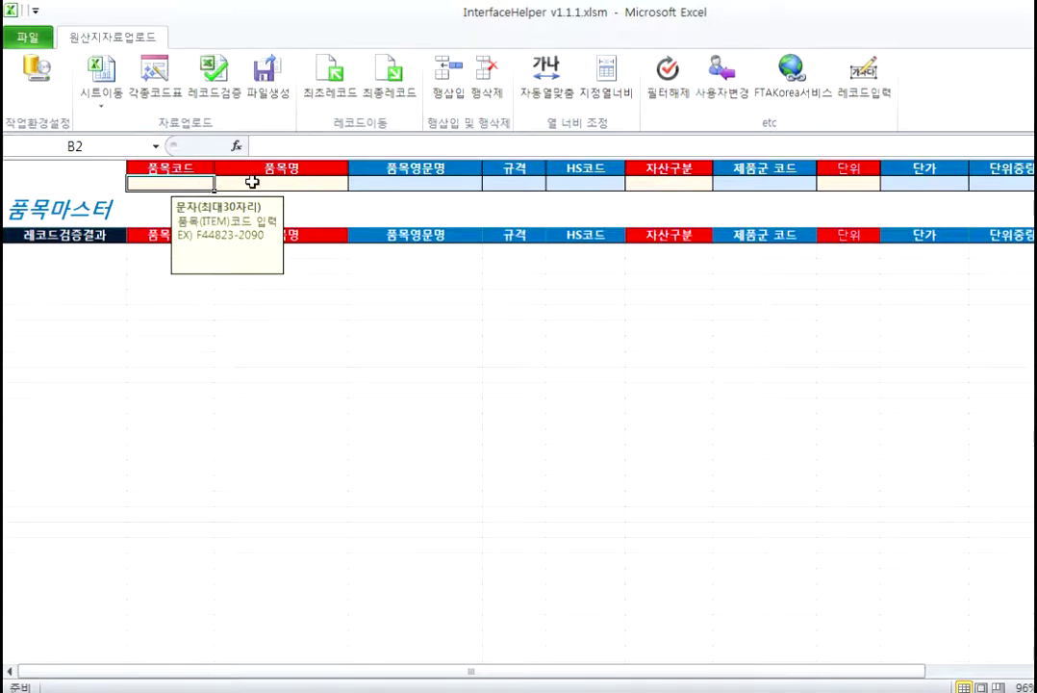
pyautogui.click(252, 182)
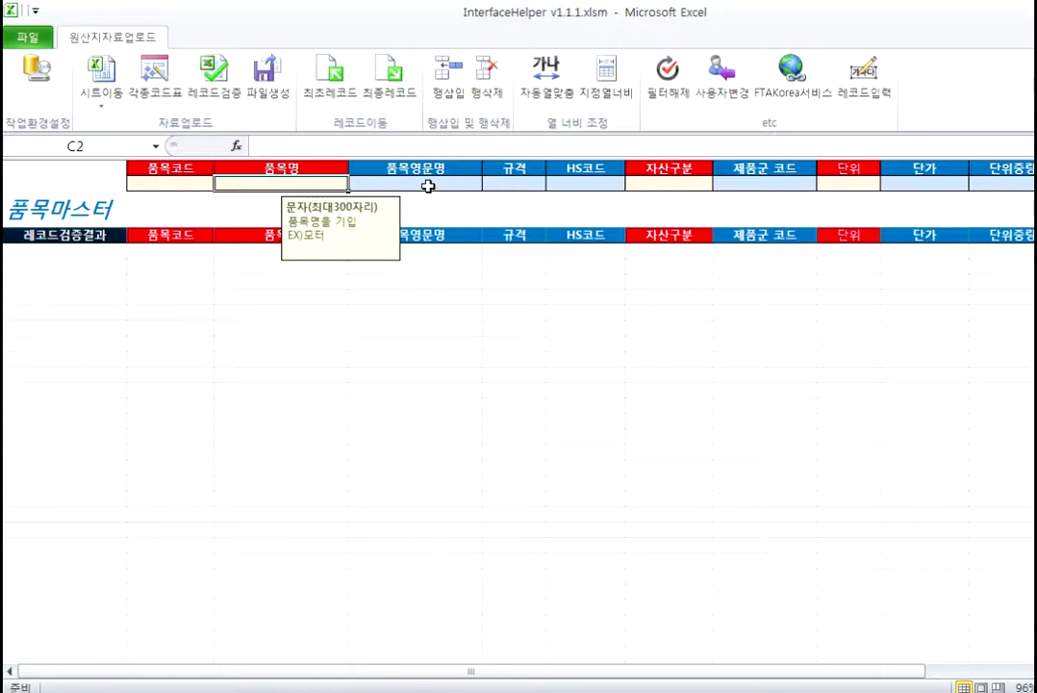
pyautogui.click(362, 184)
pyautogui.click(517, 179)
pyautogui.click(583, 183)
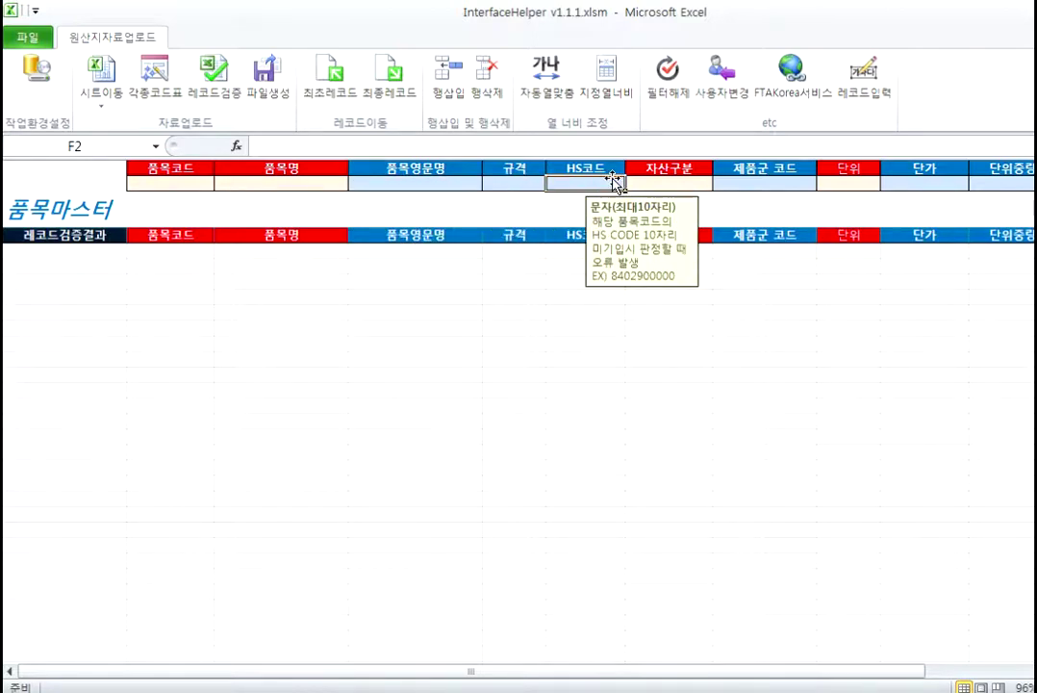
pyautogui.click(668, 182)
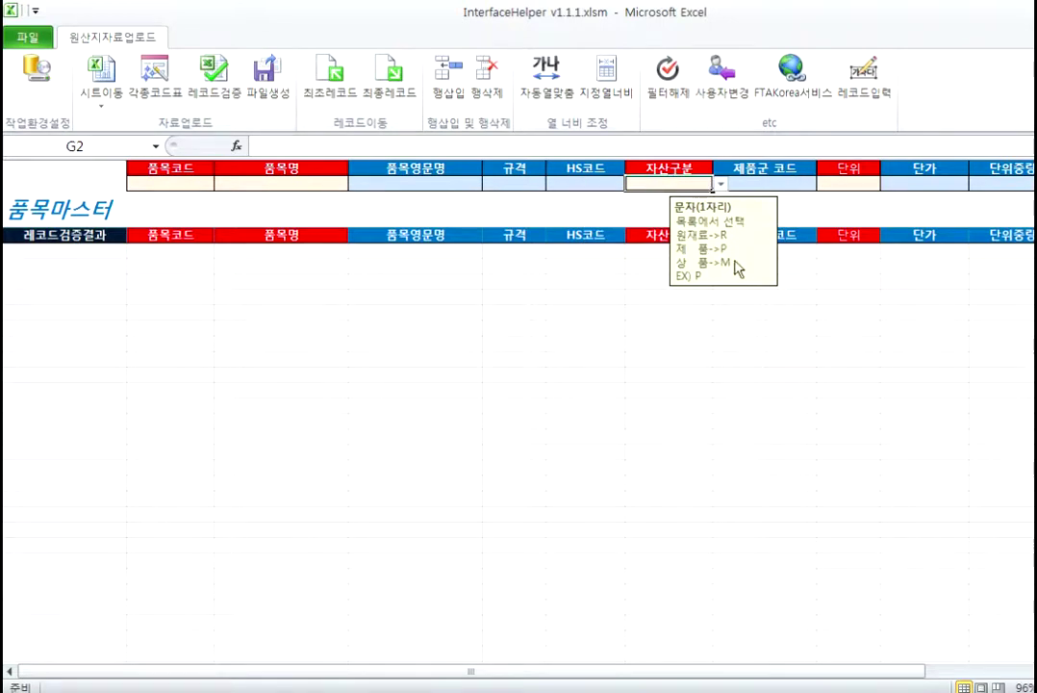
pyautogui.press('Tab')
pyautogui.press('Tab')
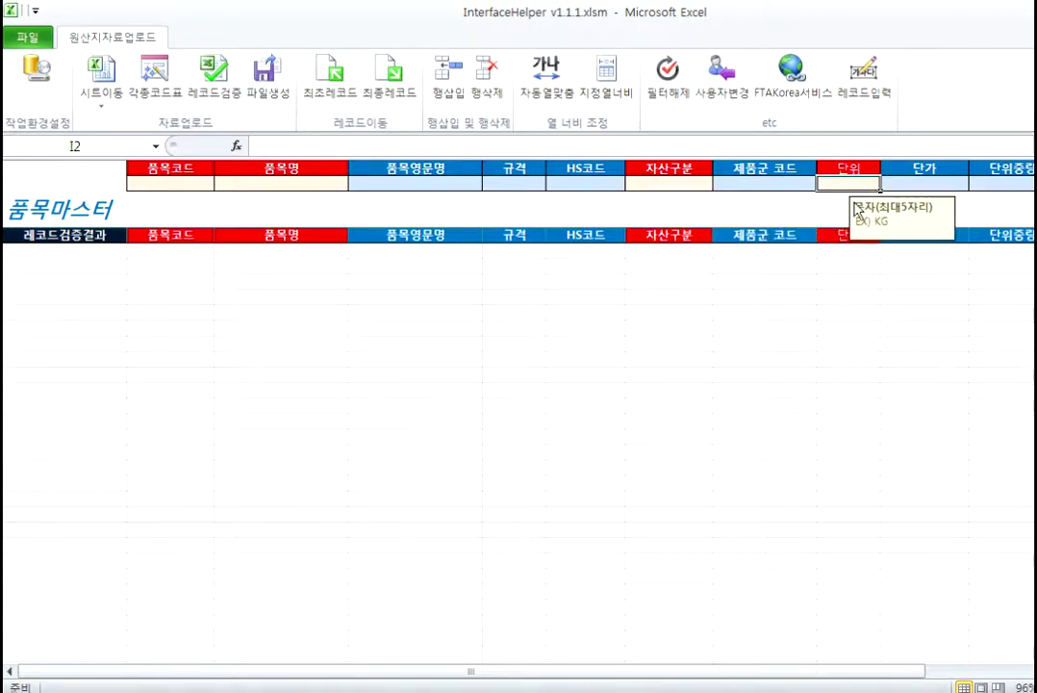
pyautogui.click(920, 184)
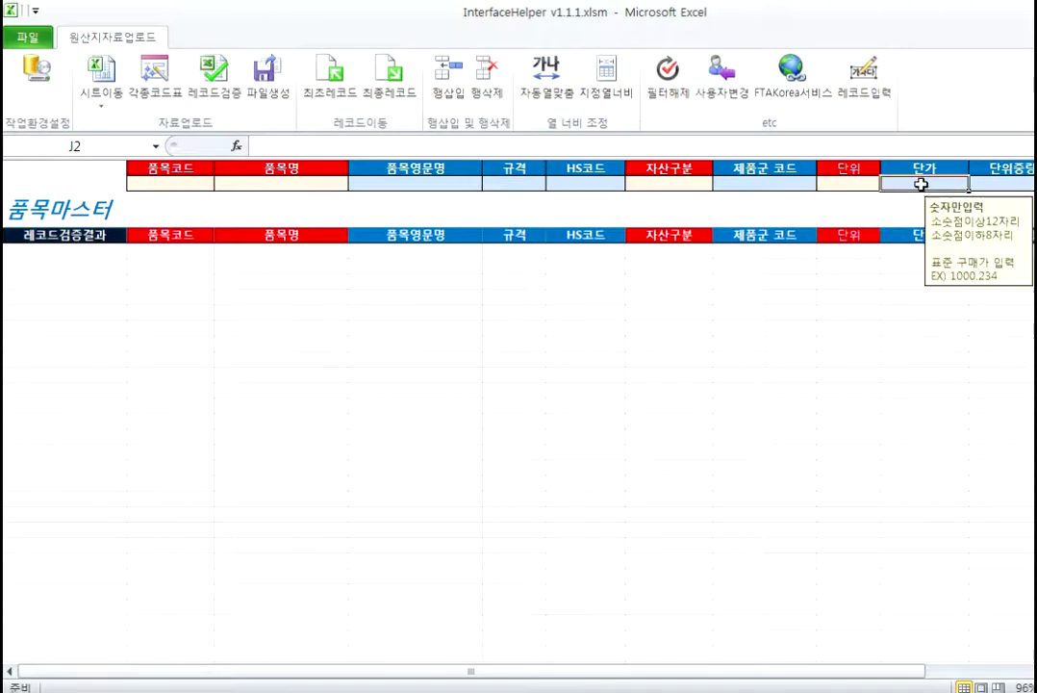
pyautogui.click(1022, 185)
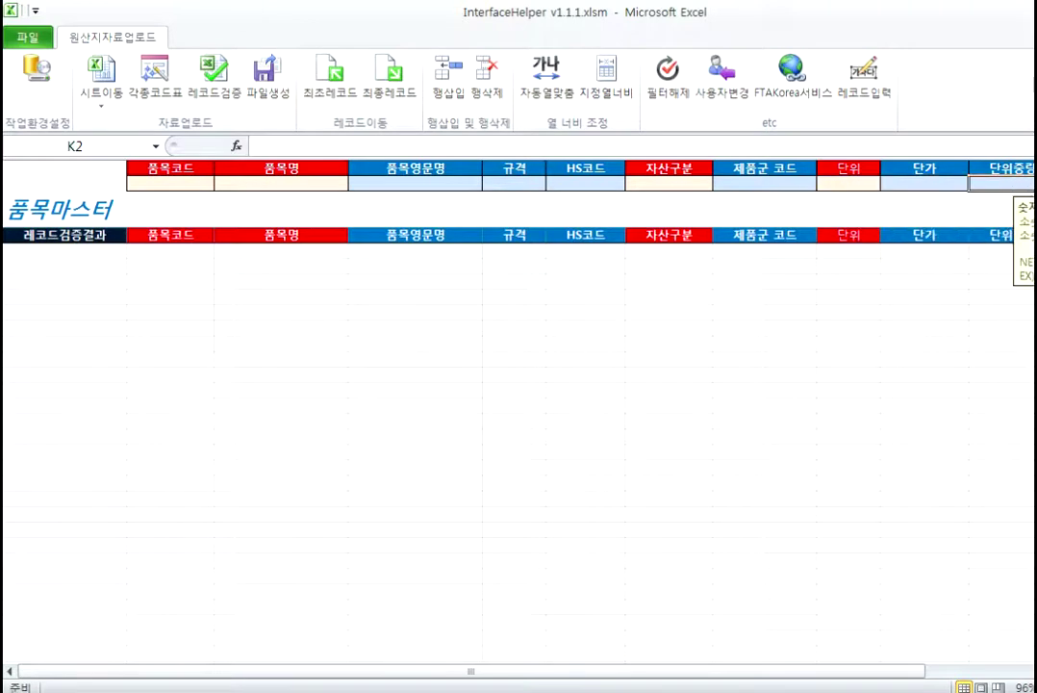
pyautogui.hscroll(2, 520, 385)
pyautogui.click(887, 183)
pyautogui.click(938, 181)
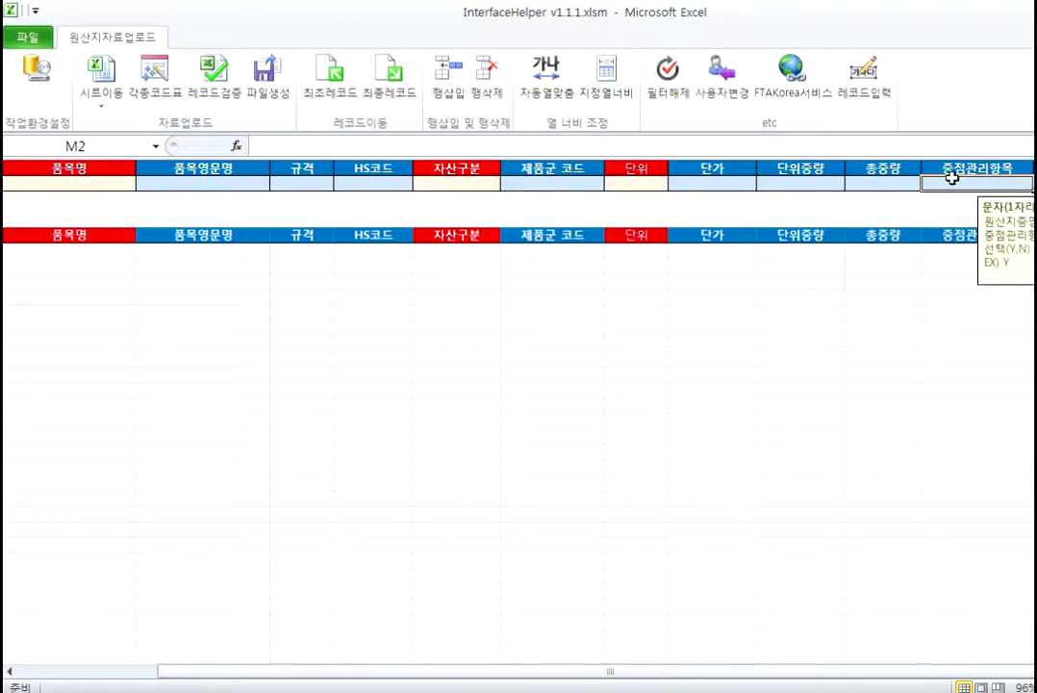
pyautogui.press('Tab')
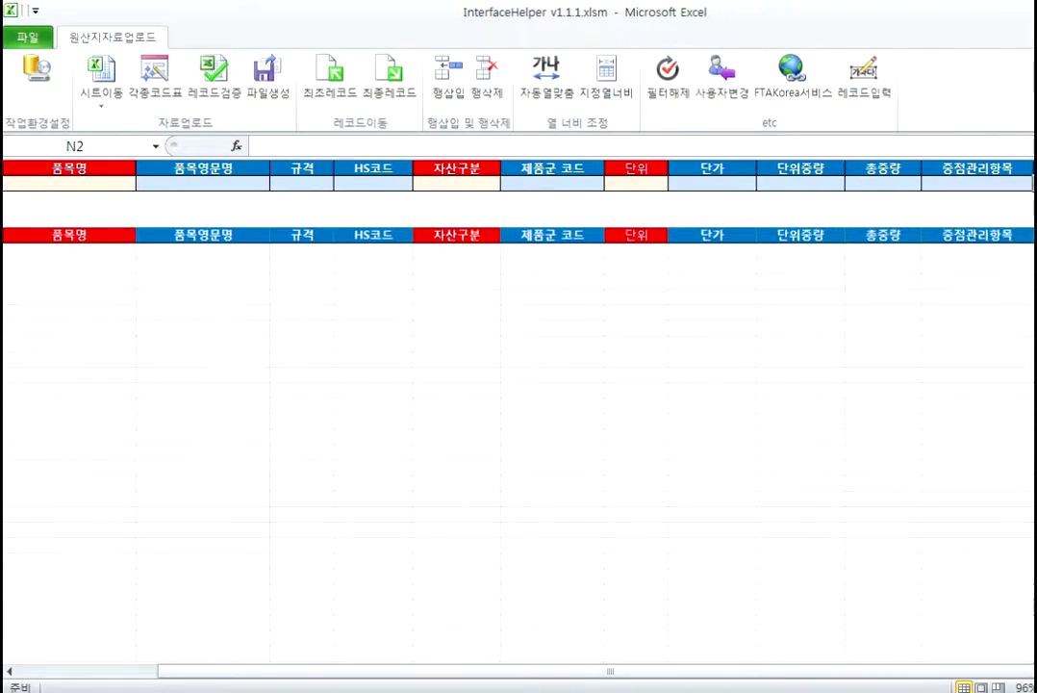
pyautogui.hscroll(2, 907, 187)
pyautogui.click(908, 185)
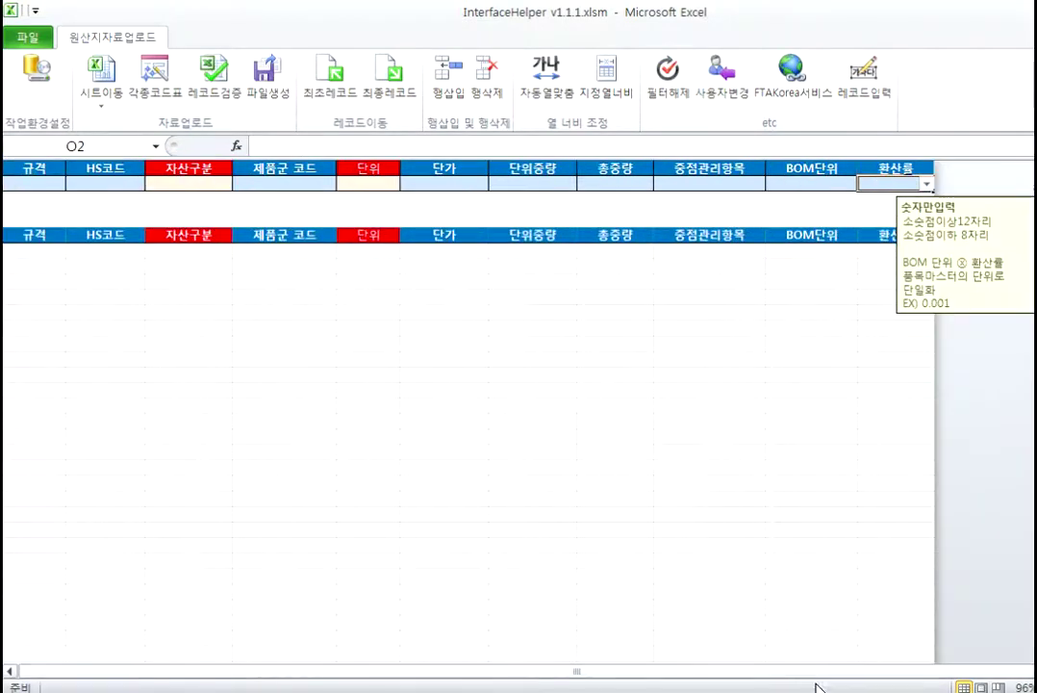
pyautogui.moveTo(847, 671); pyautogui.dragTo(798, 671)
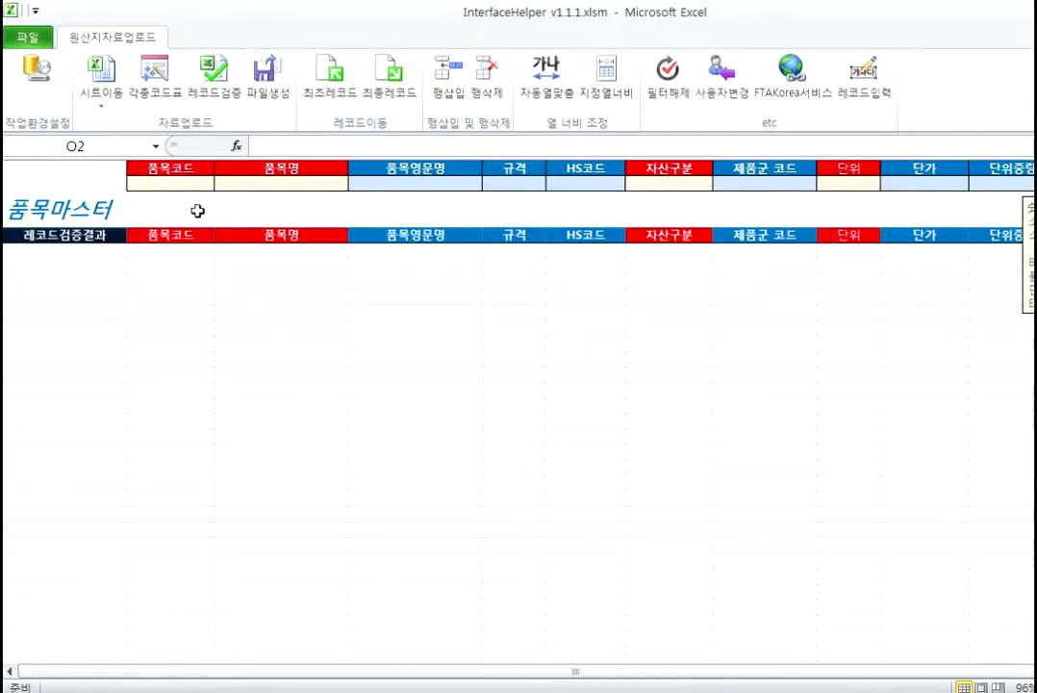
# Step: Review the 품목코드 input guidance in B2, then jump to the INF010_제품수불부 sheet via 시트이동
pyautogui.click(175, 182)
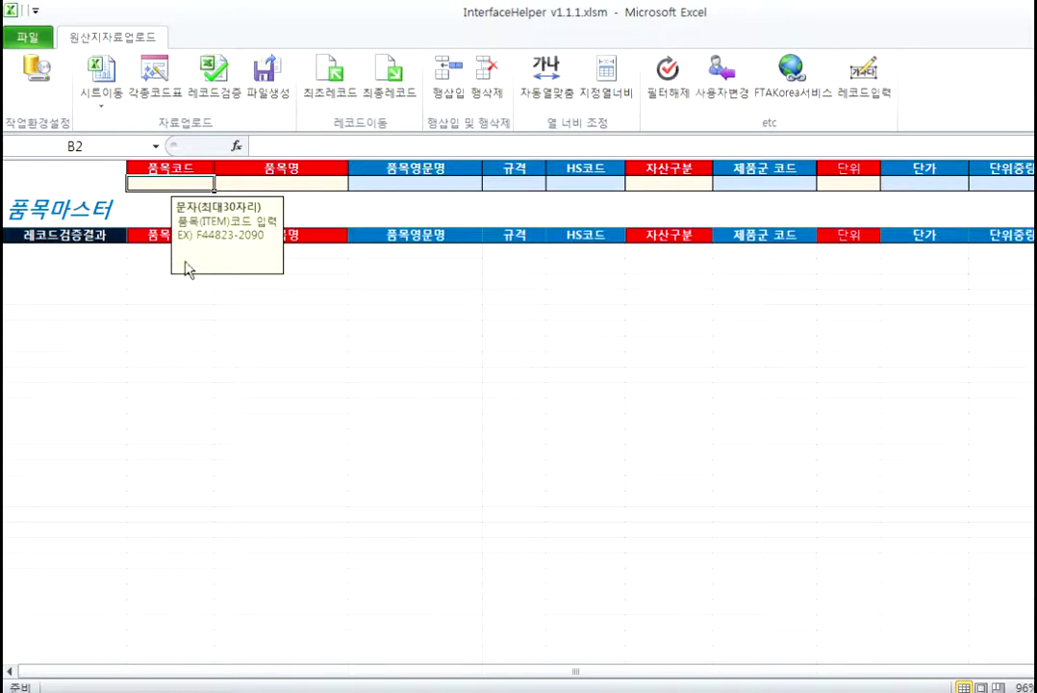
pyautogui.click(176, 253)
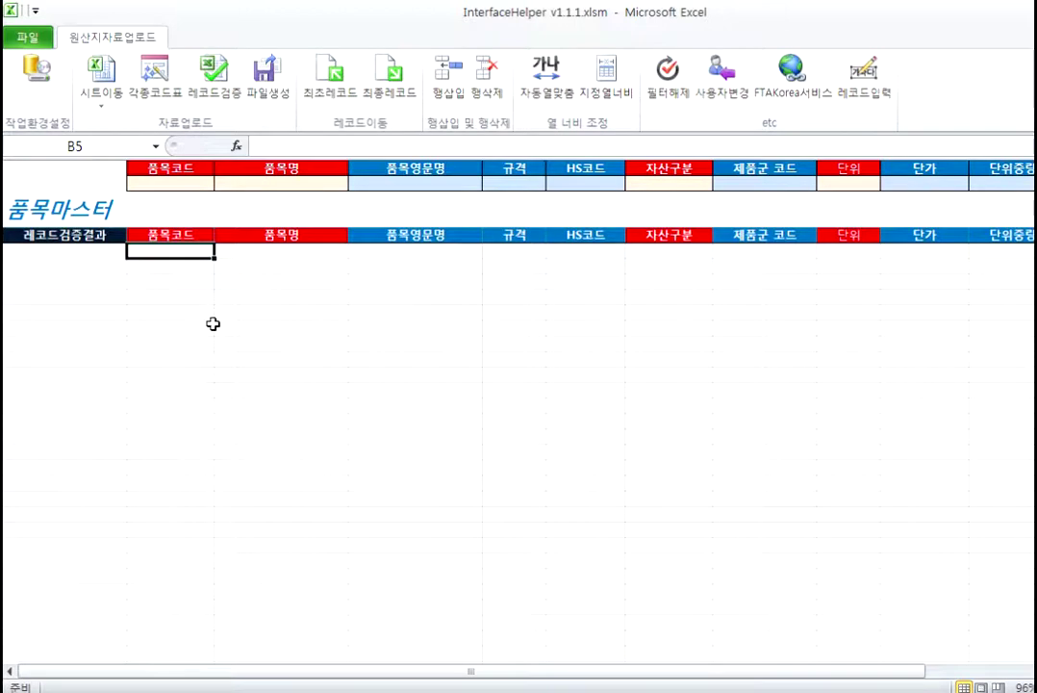
pyautogui.click(102, 96)
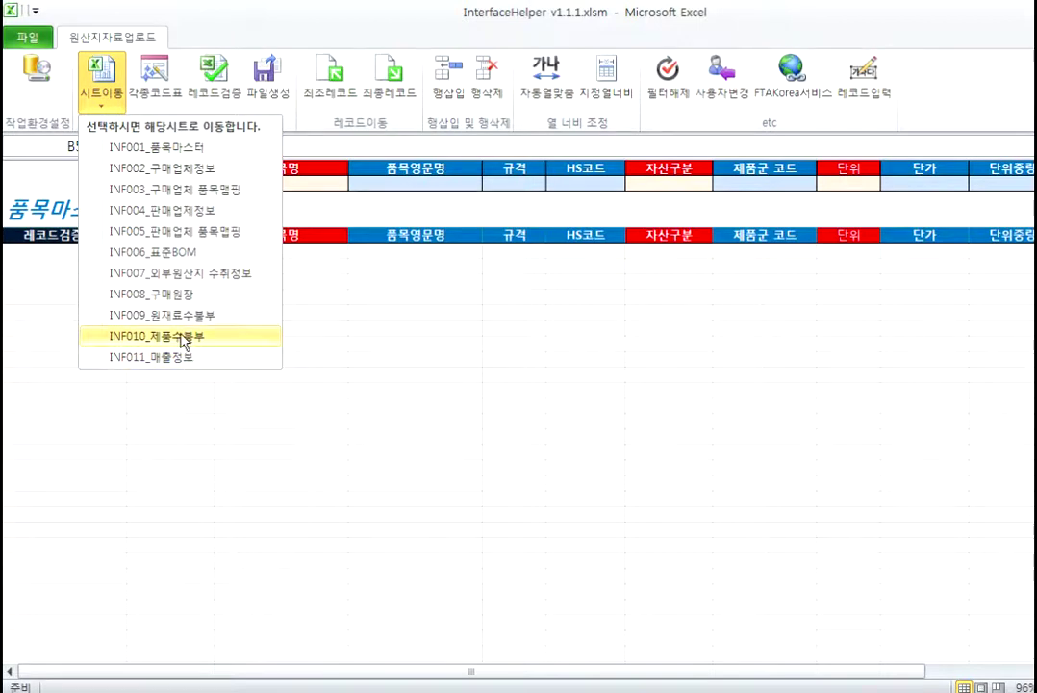
pyautogui.click(156, 336)
# Step: Jump to the INF003 구매업체 품목맵핑 sheet, then to INF006_표준BOM
pyautogui.click(111, 115)
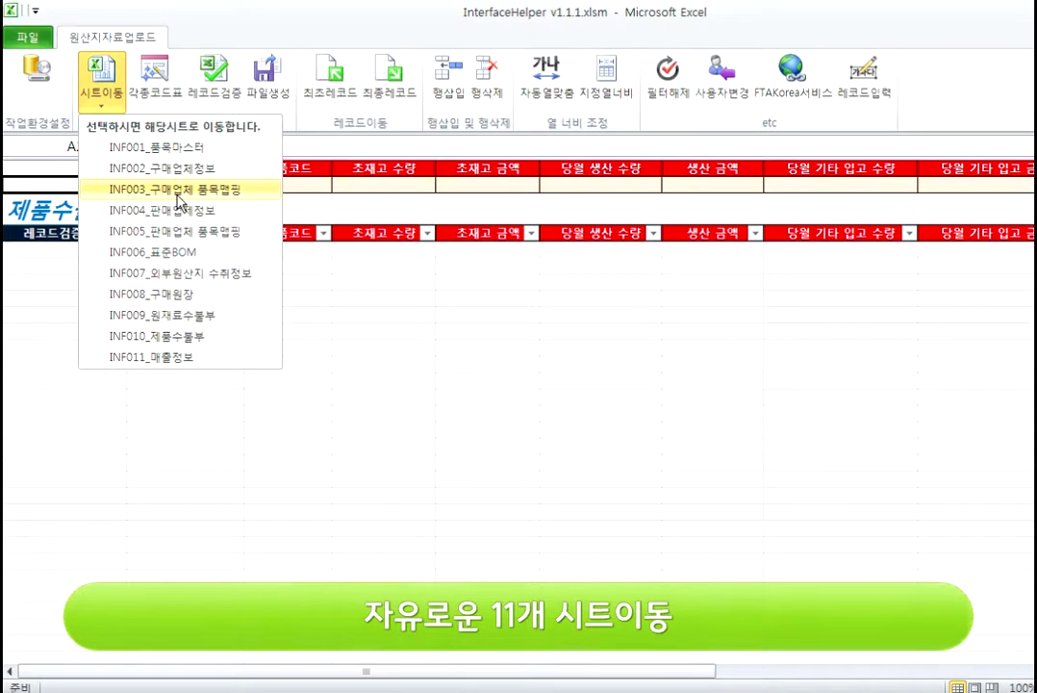
pyautogui.click(173, 190)
pyautogui.click(98, 109)
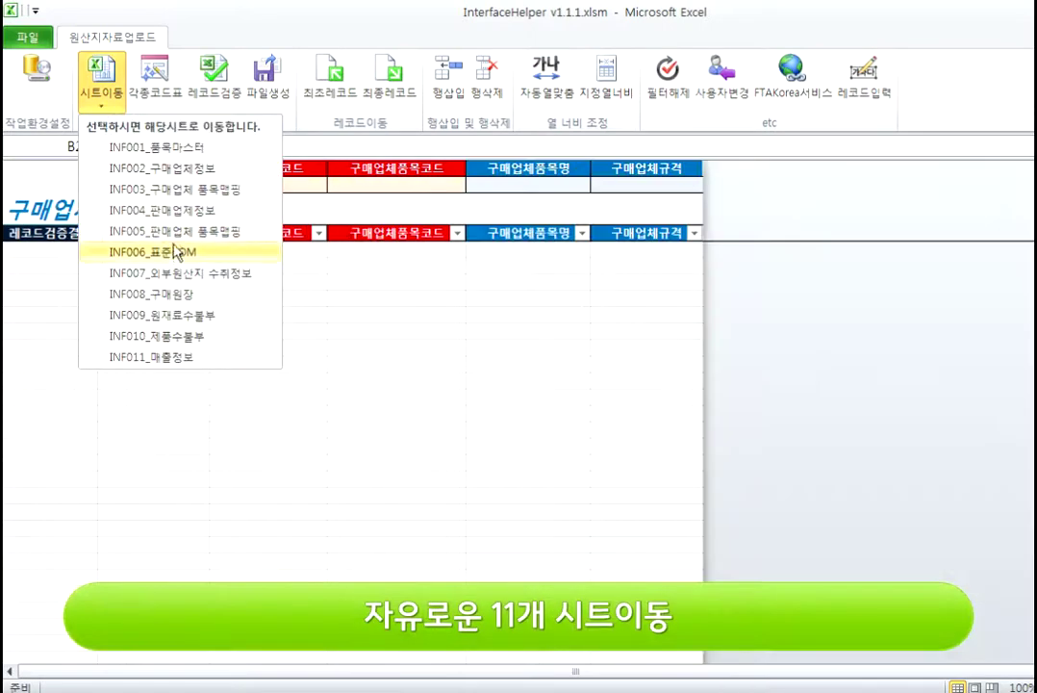
pyautogui.click(152, 252)
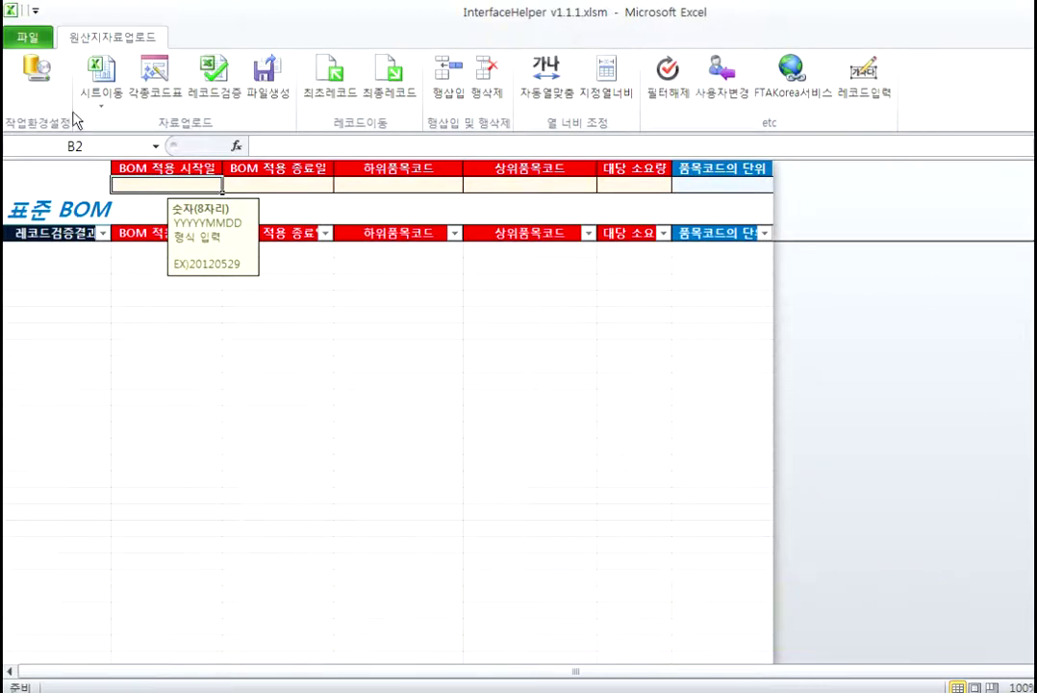
# Step: Open the KTNET code form, centre it, and browse country codes to SOUTH AFRICA
pyautogui.click(102, 104)
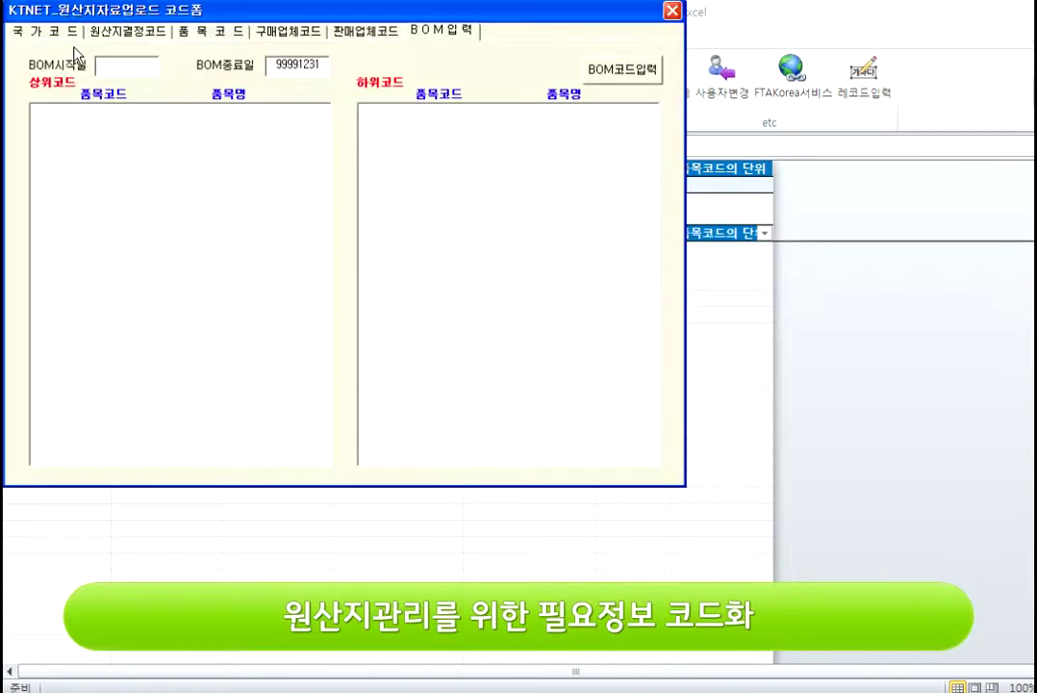
pyautogui.moveTo(243, 10); pyautogui.dragTo(413, 117)
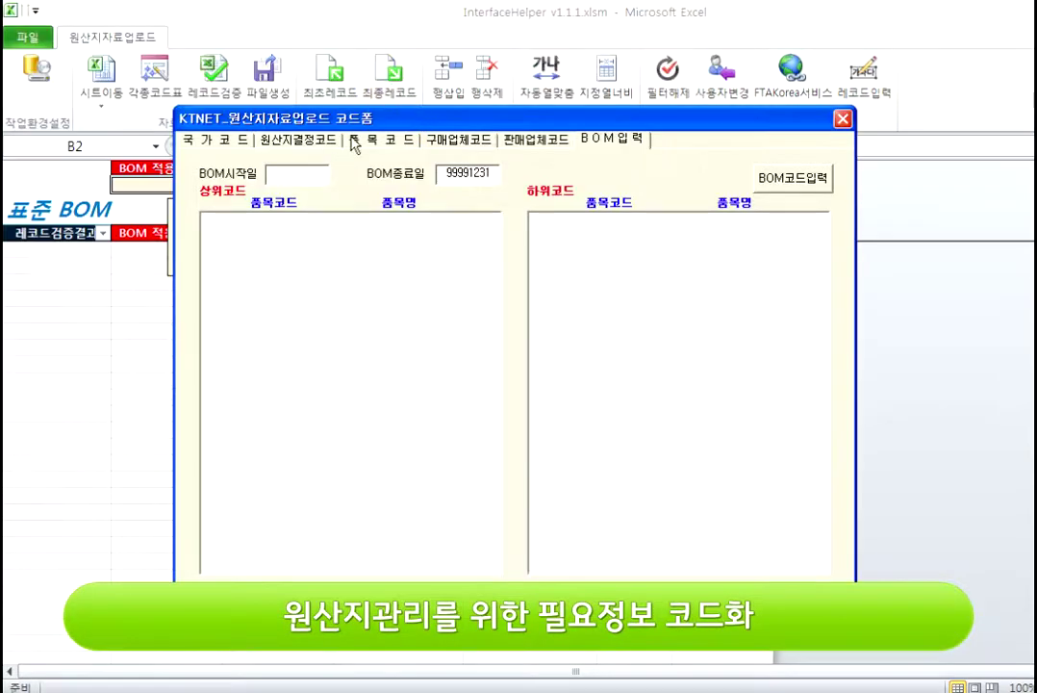
pyautogui.click(220, 140)
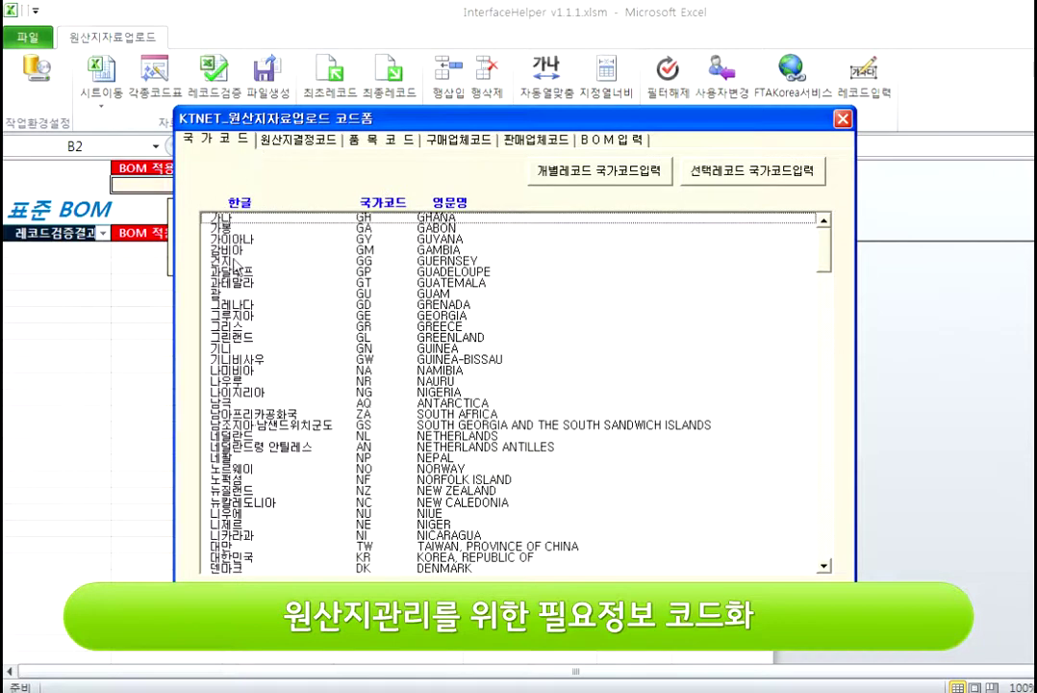
pyautogui.moveTo(401, 252); pyautogui.dragTo(404, 413)
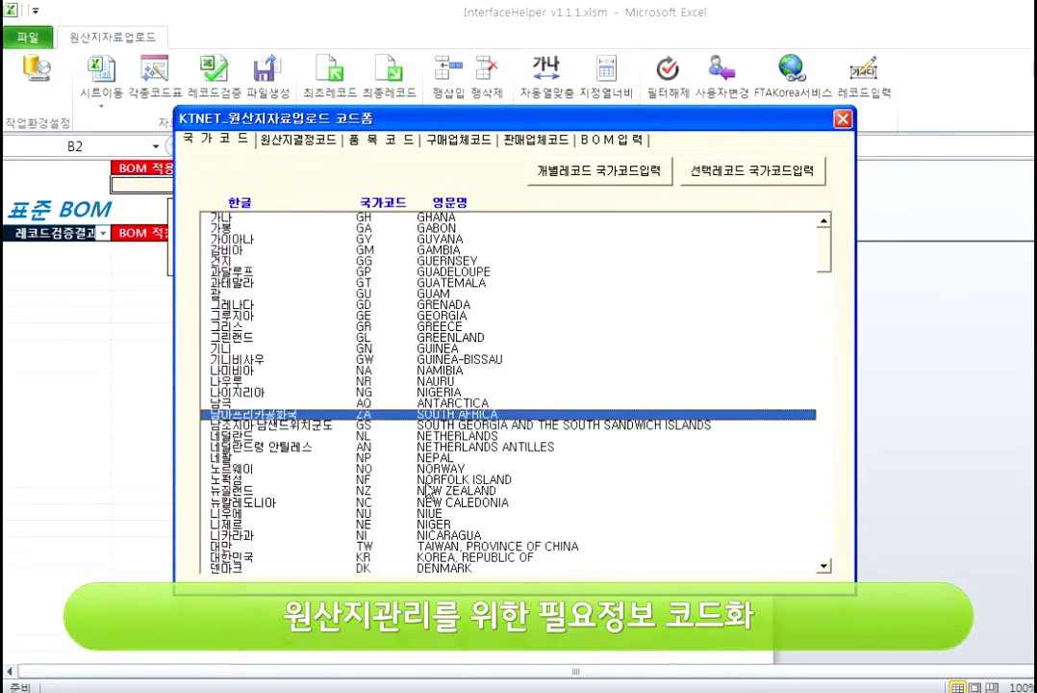
pyautogui.scroll(-15, 879, 233)
pyautogui.scroll(15, 880, 233)
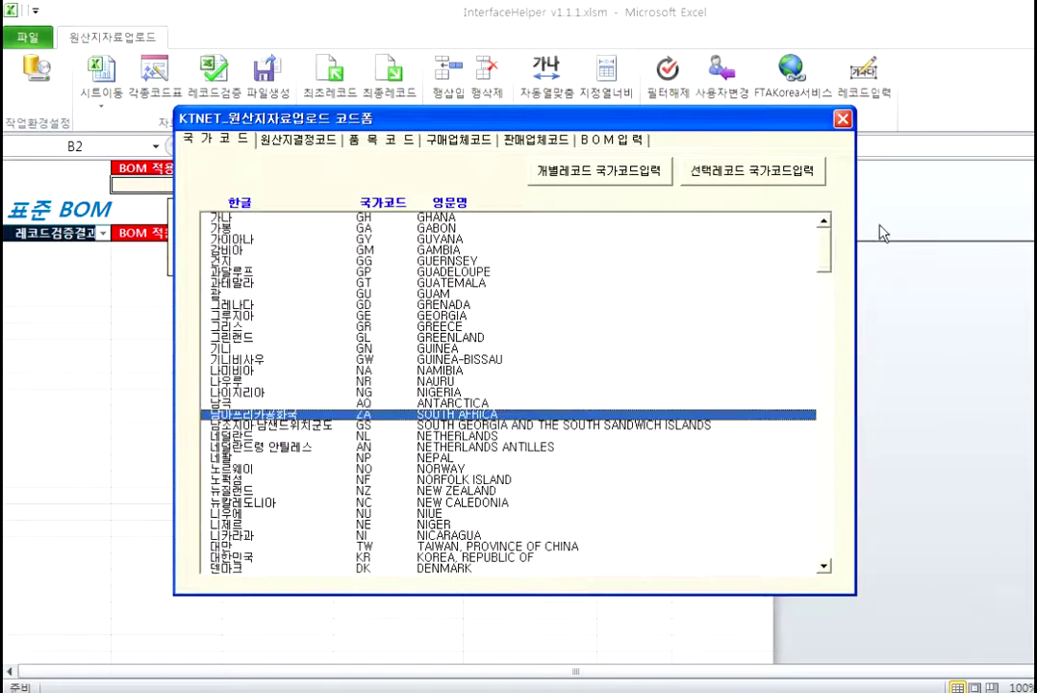
# Step: Browse the origin-determination, item, buyer, seller and BOM input code categories, then close the form
pyautogui.click(308, 141)
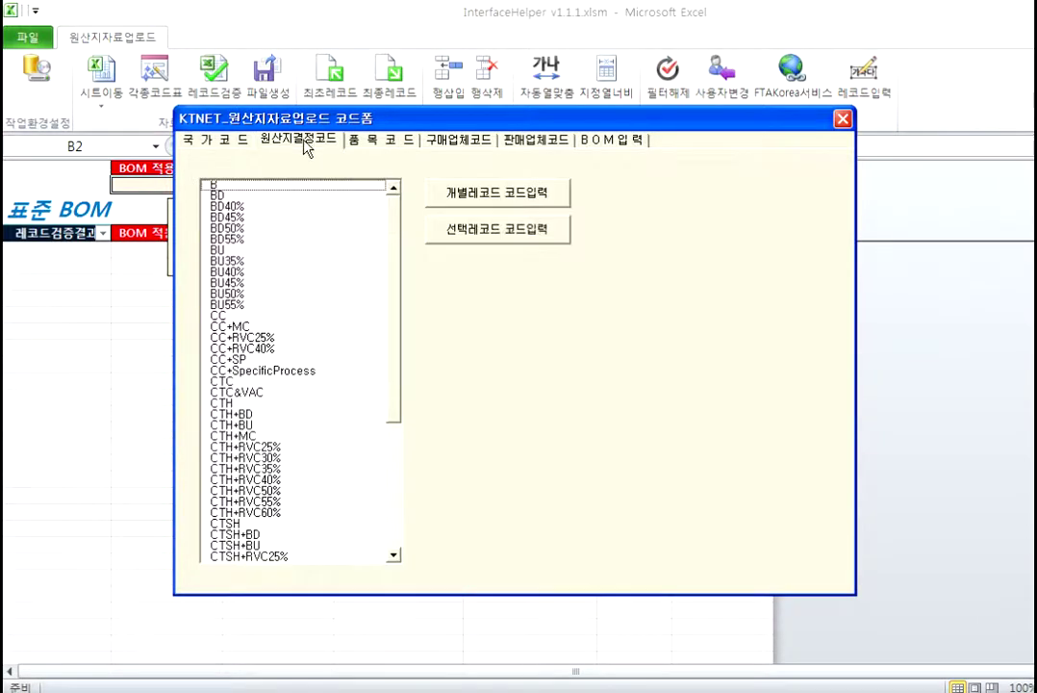
pyautogui.moveTo(398, 255); pyautogui.dragTo(428, 292)
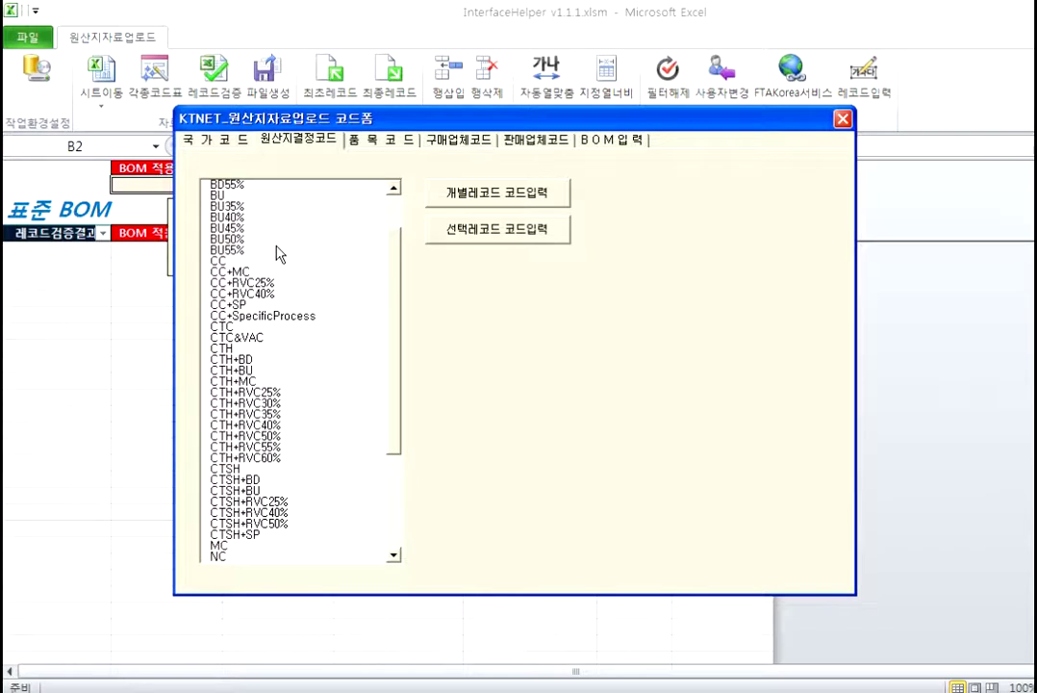
pyautogui.click(395, 141)
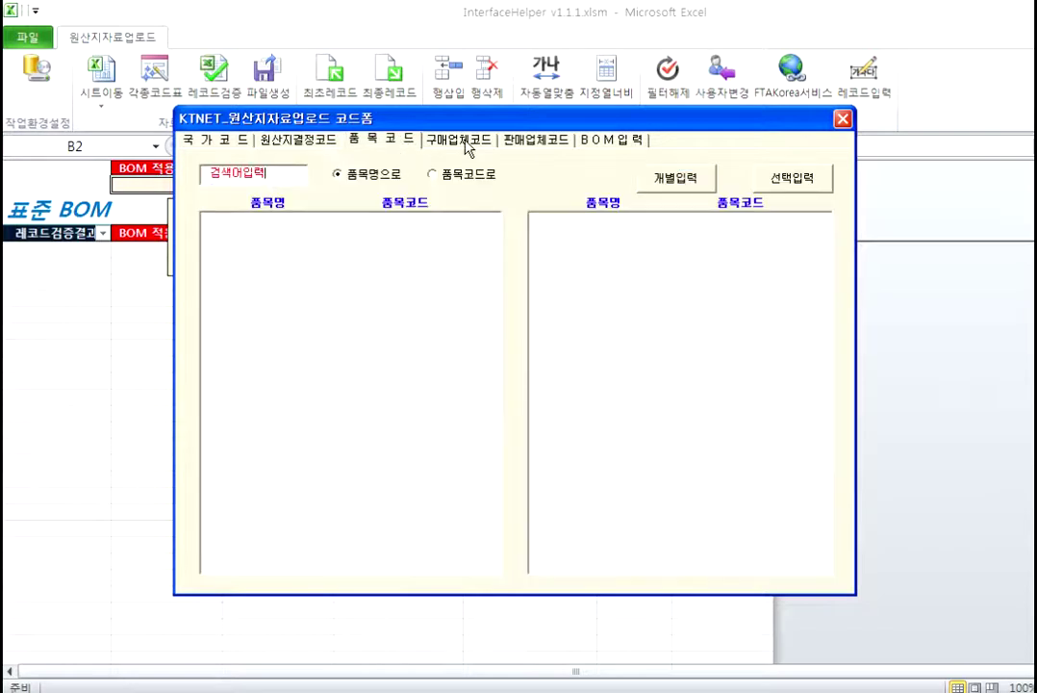
pyautogui.click(445, 142)
pyautogui.click(563, 142)
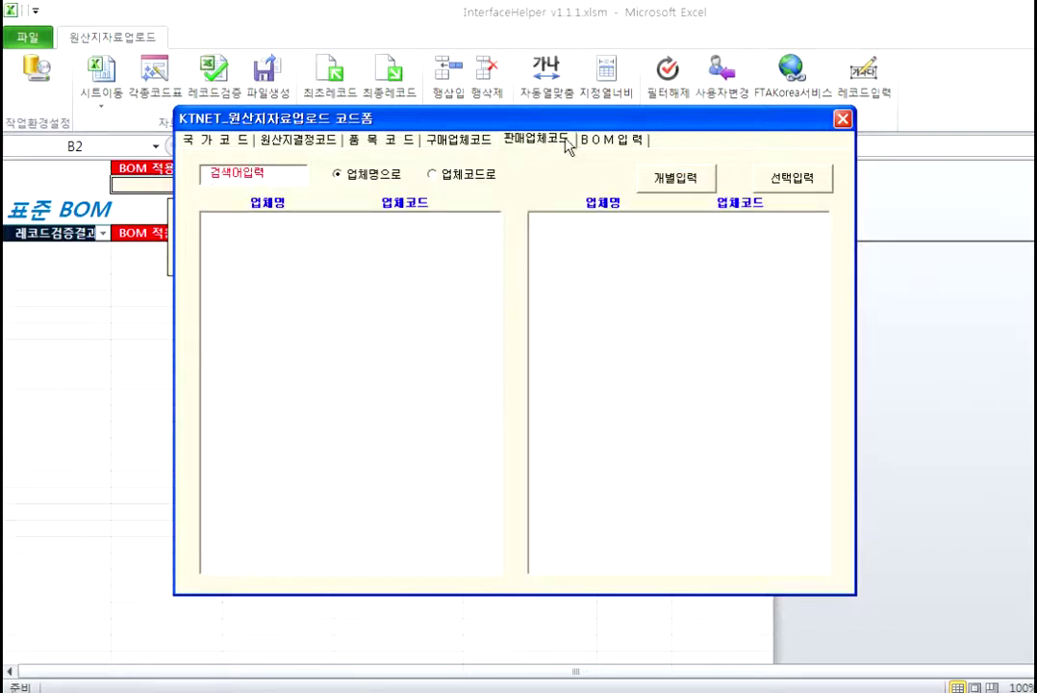
pyautogui.click(624, 142)
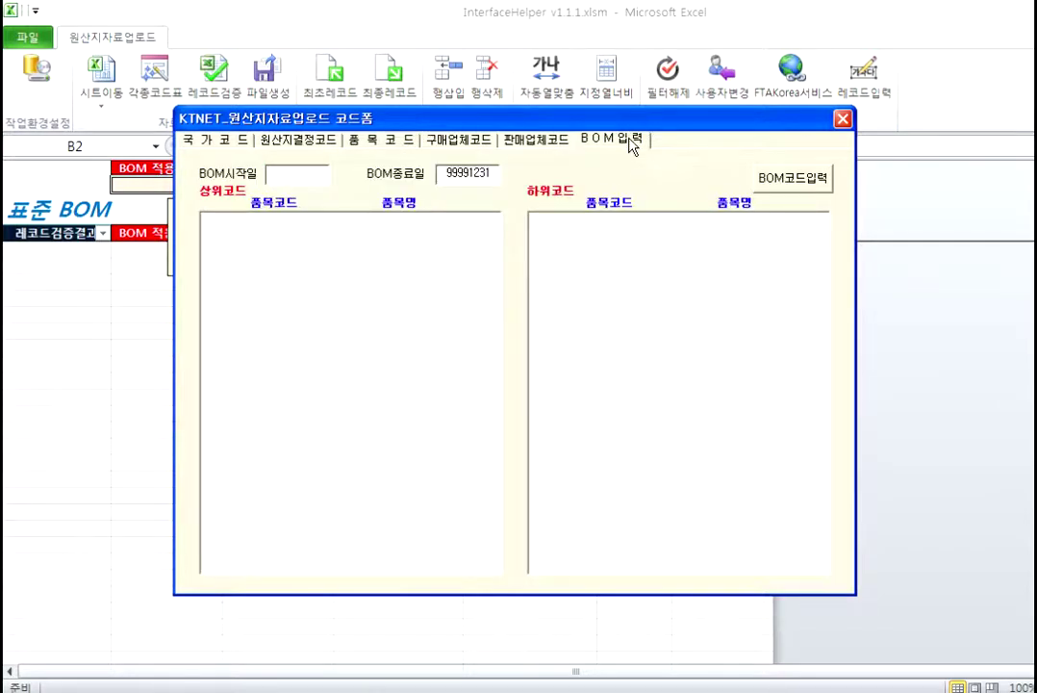
pyautogui.click(357, 140)
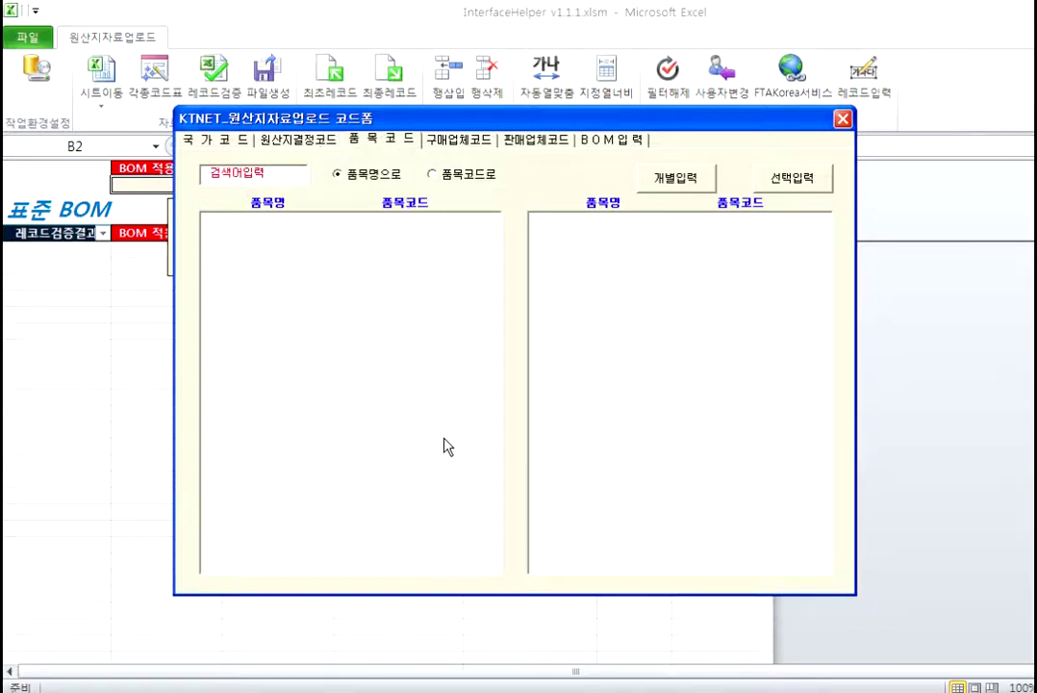
pyautogui.click(843, 119)
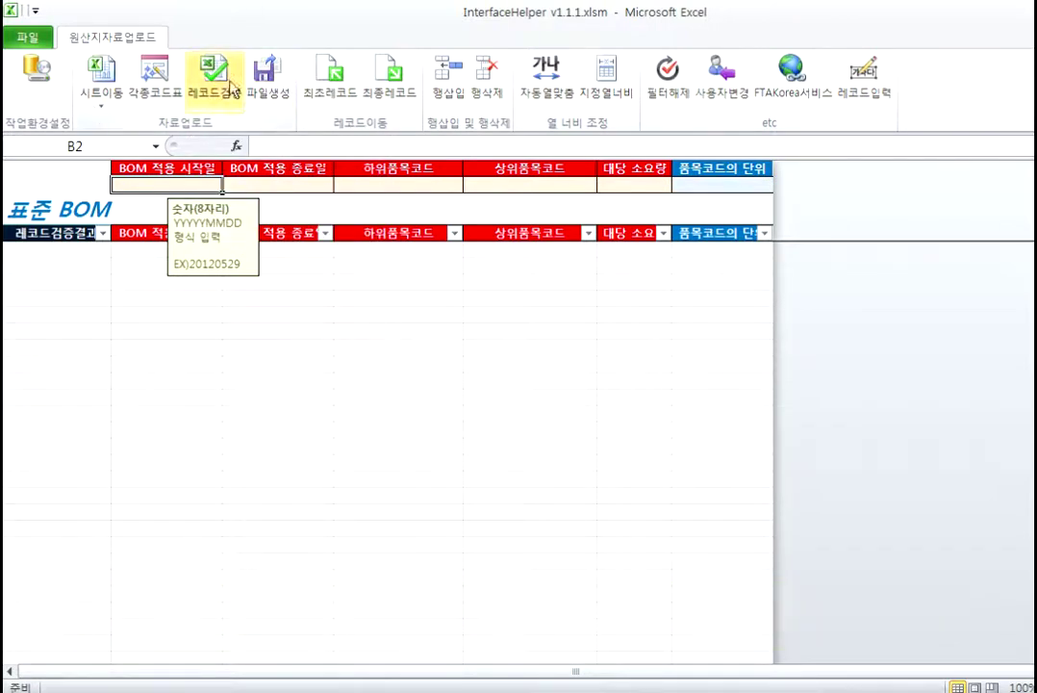
# Step: Generate the upload files, dismiss the missing-data warning, and switch to the INF001 품목마스터 sheet
pyautogui.click(278, 87)
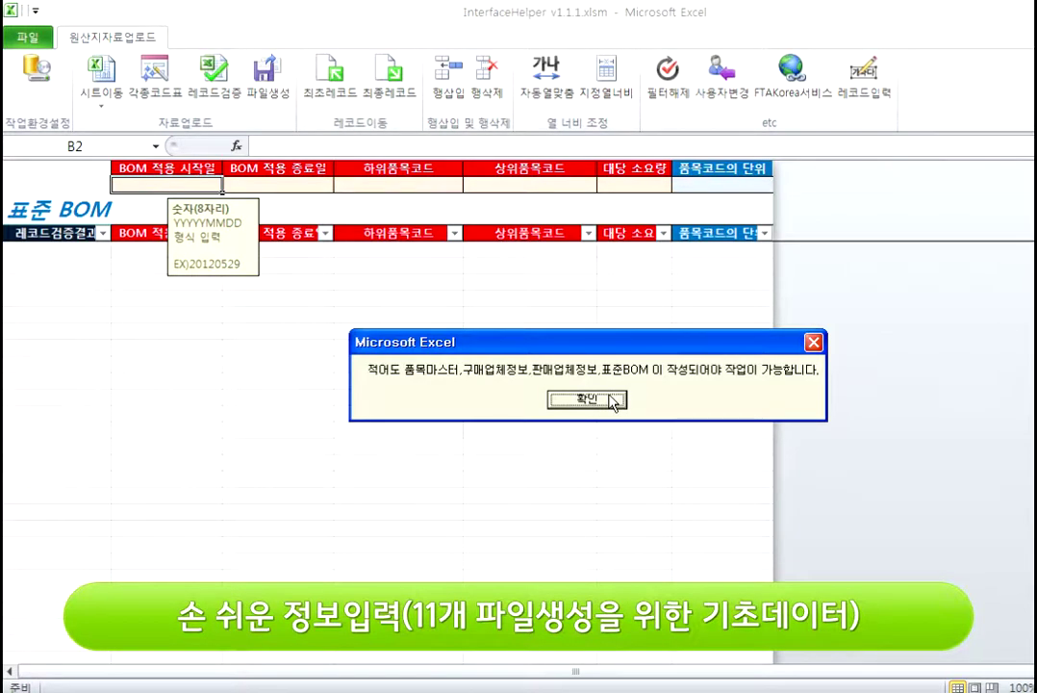
pyautogui.click(612, 403)
pyautogui.click(502, 358)
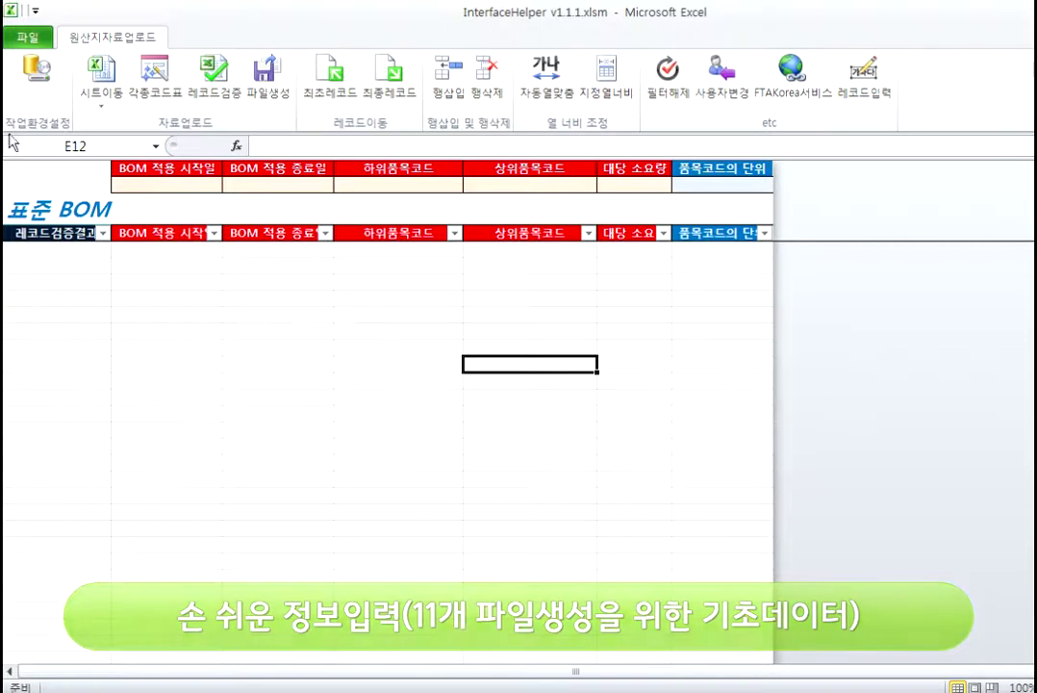
pyautogui.click(101, 104)
pyautogui.click(163, 154)
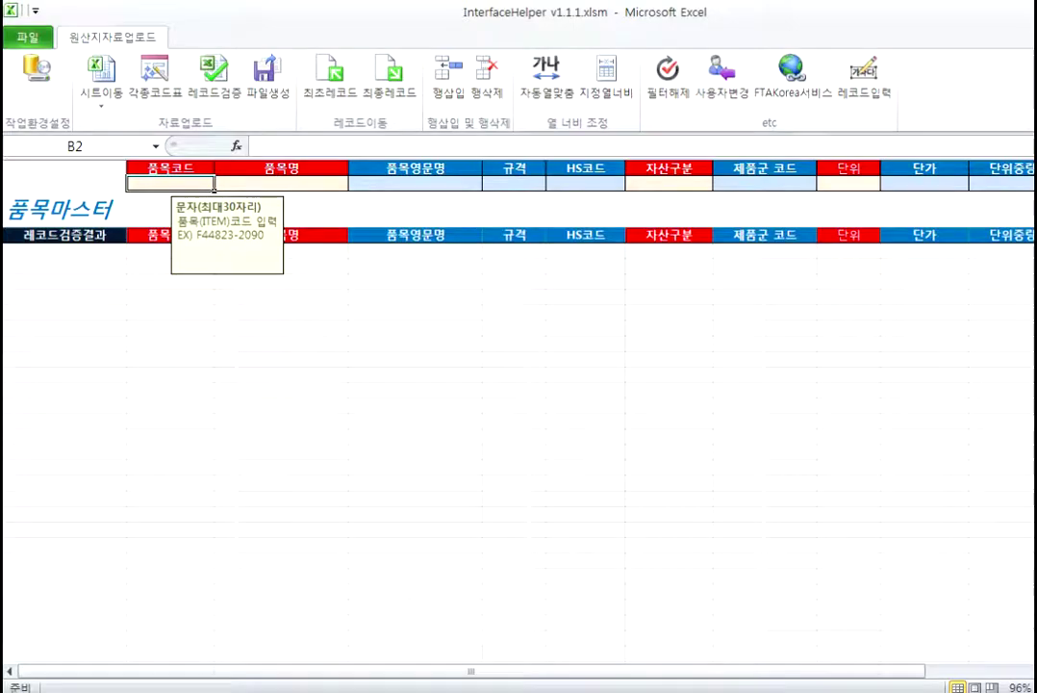
# Step: Open INF001_품목마스터.xlsx from the desktop's 테스트 자동차부품업체_201112 folder
pyautogui.press('super+d')
pyautogui.click(584, 294)
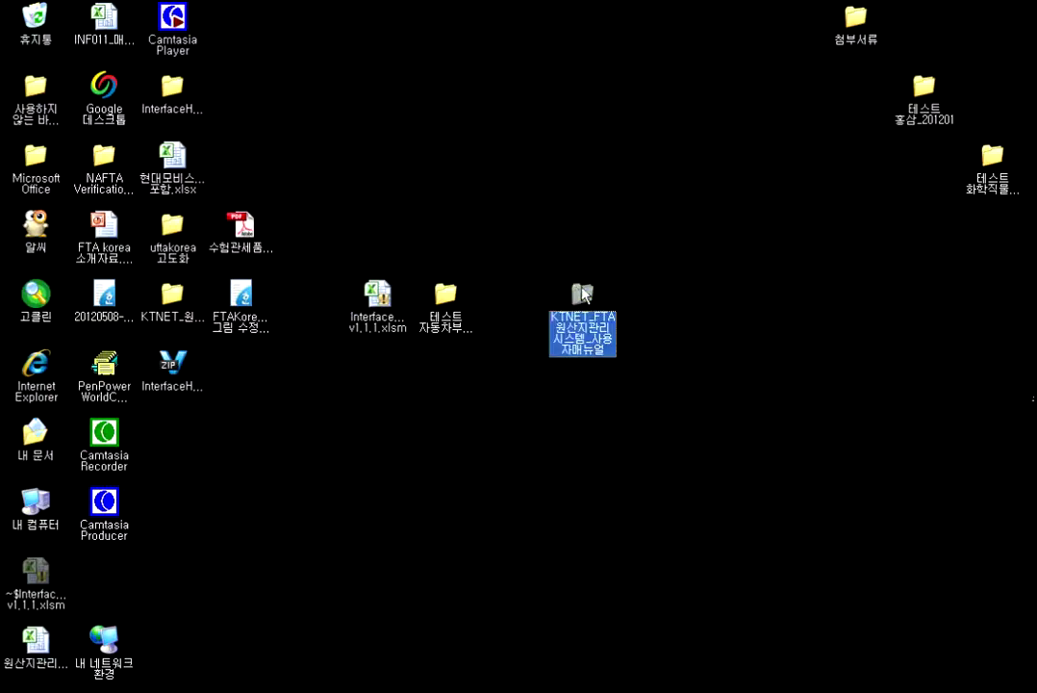
pyautogui.doubleClick(429, 294)
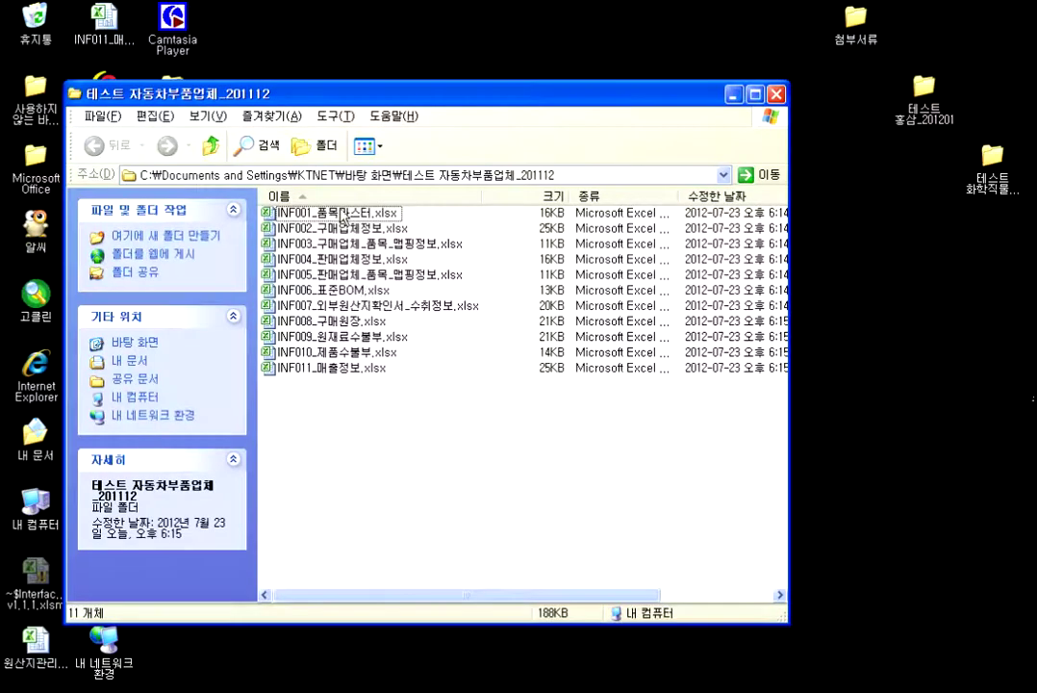
pyautogui.doubleClick(342, 213)
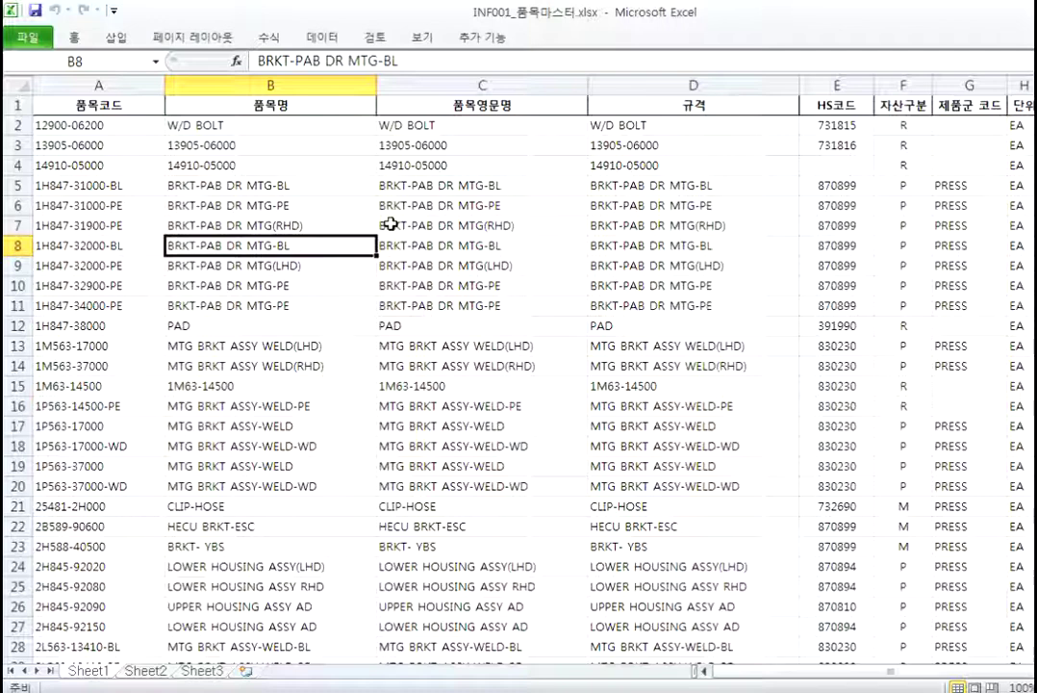
# Step: Copy all INF001 item rows starting from A2 and return to the InterfaceHelper workbook
pyautogui.click(70, 125)
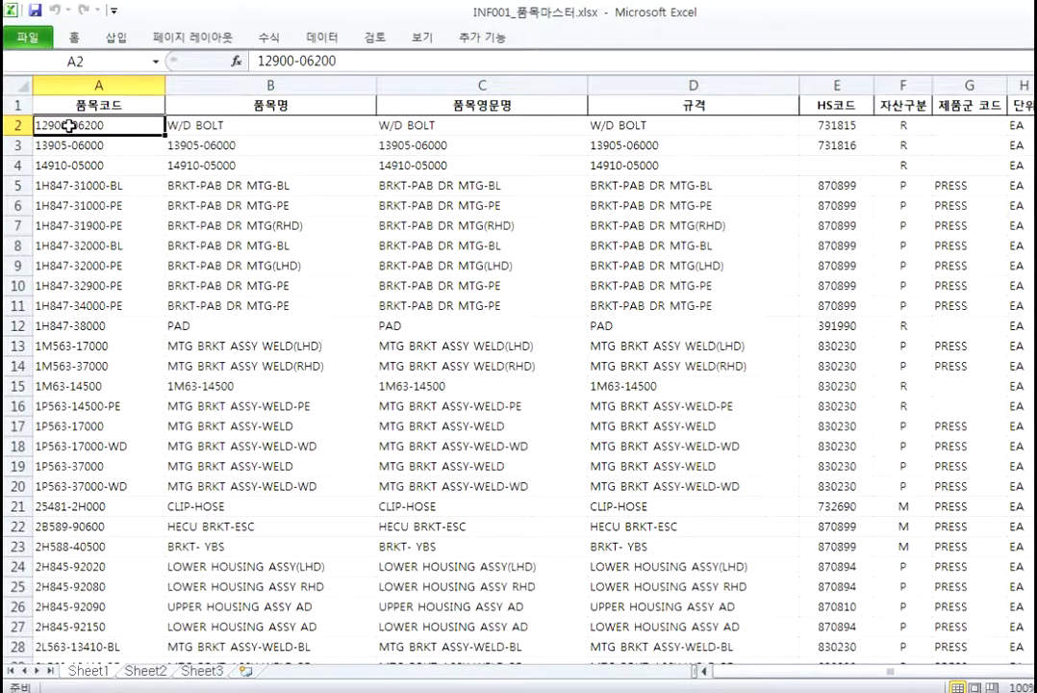
pyautogui.hotkey('shift', 'Right')
pyautogui.hotkey('shift', 'Right')
pyautogui.hotkey('shift', 'Right')
pyautogui.hotkey('shift', 'Right')
pyautogui.hotkey('shift', 'Right')
pyautogui.hotkey('shift', 'Right')
pyautogui.hotkey('shift', 'Right')
pyautogui.hotkey('shift', 'Right')
pyautogui.hotkey('shift', 'Right')
pyautogui.hotkey('shift', 'Right')
pyautogui.hotkey('shift', 'Right')
pyautogui.hotkey('shift', 'Right')
pyautogui.hotkey('shift', 'Right')
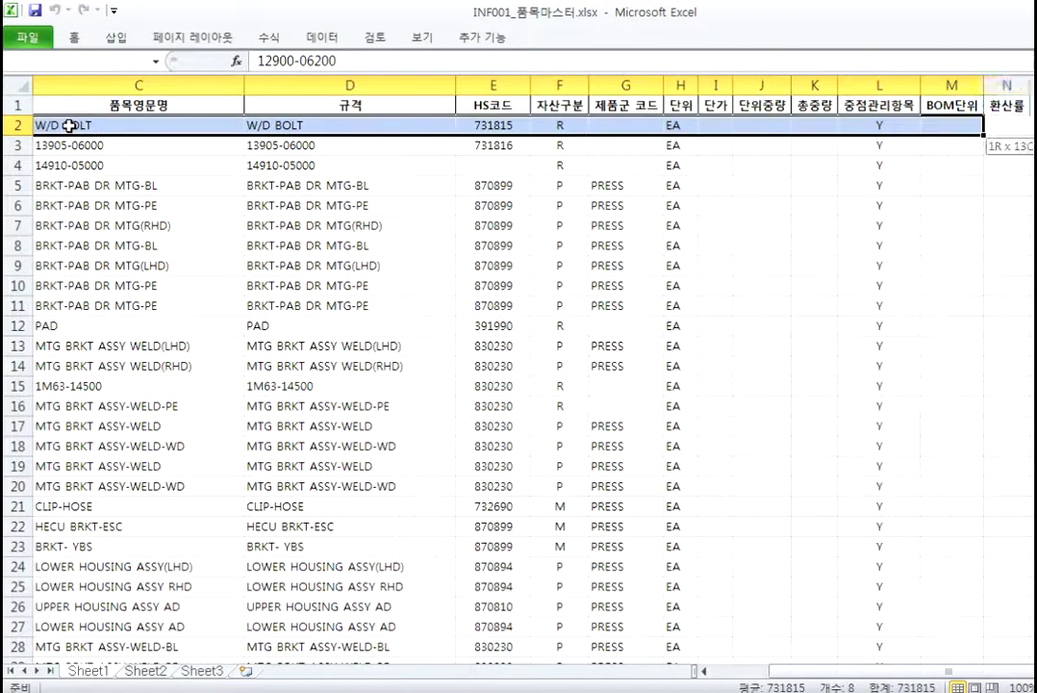
pyautogui.hotkey('ctrl', 'shift', 'Down')
pyautogui.hotkey('ctrl', 'c')
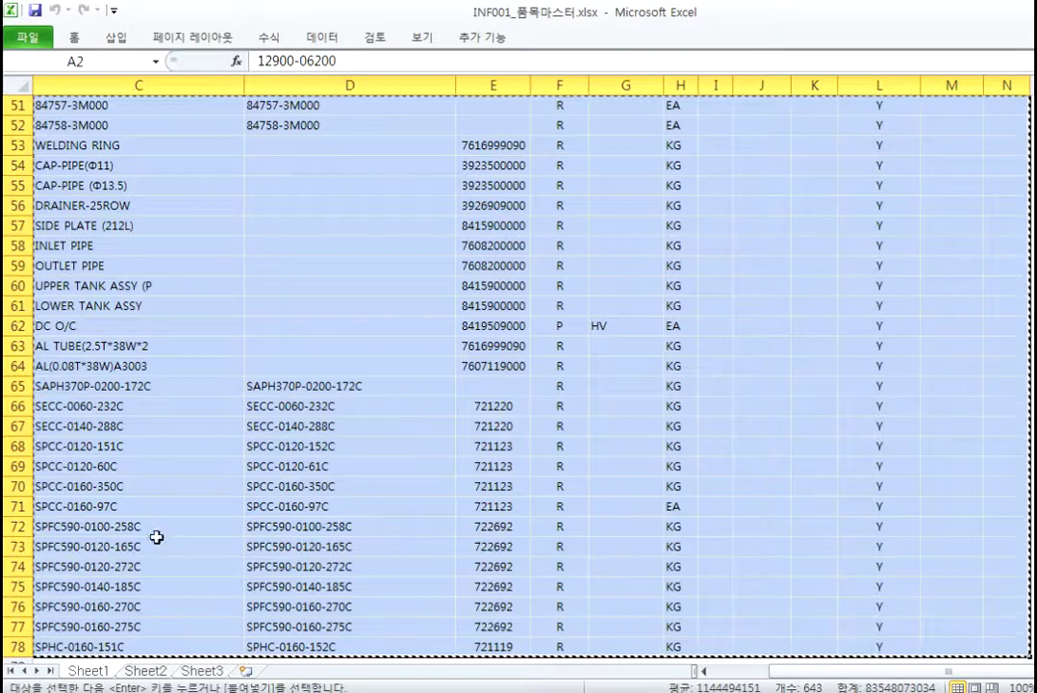
pyautogui.hotkey('alt', 'Tab')
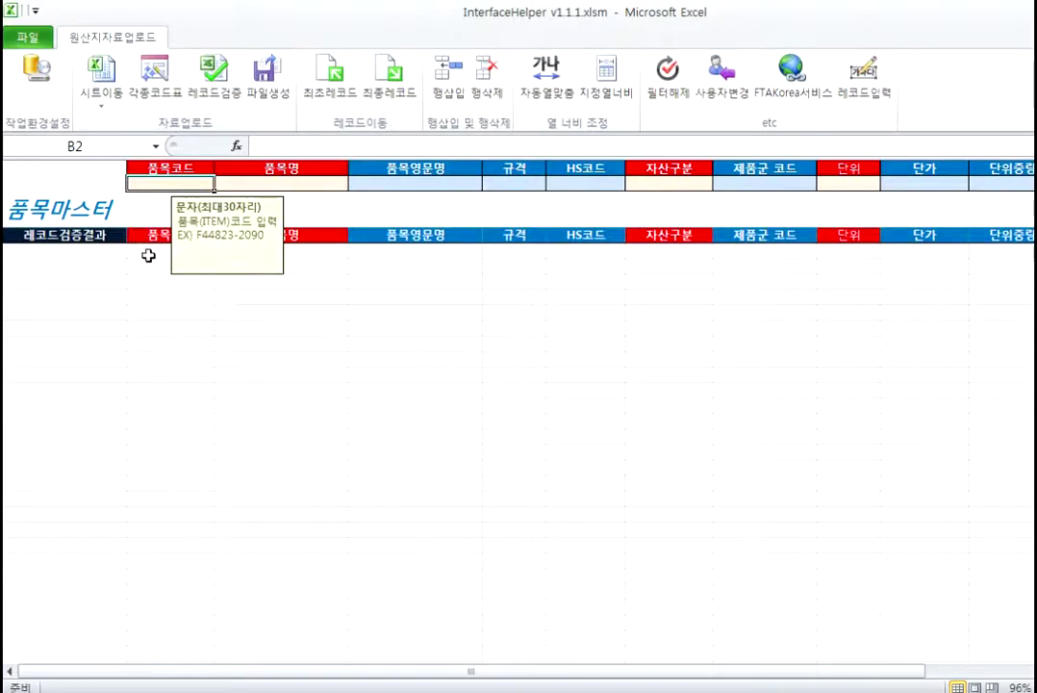
# Step: Paste the item rows at B5 of 품목마스터 and run 레코드검증, which reports no defects
pyautogui.click(144, 251)
pyautogui.hotkey('ctrl', 'v')
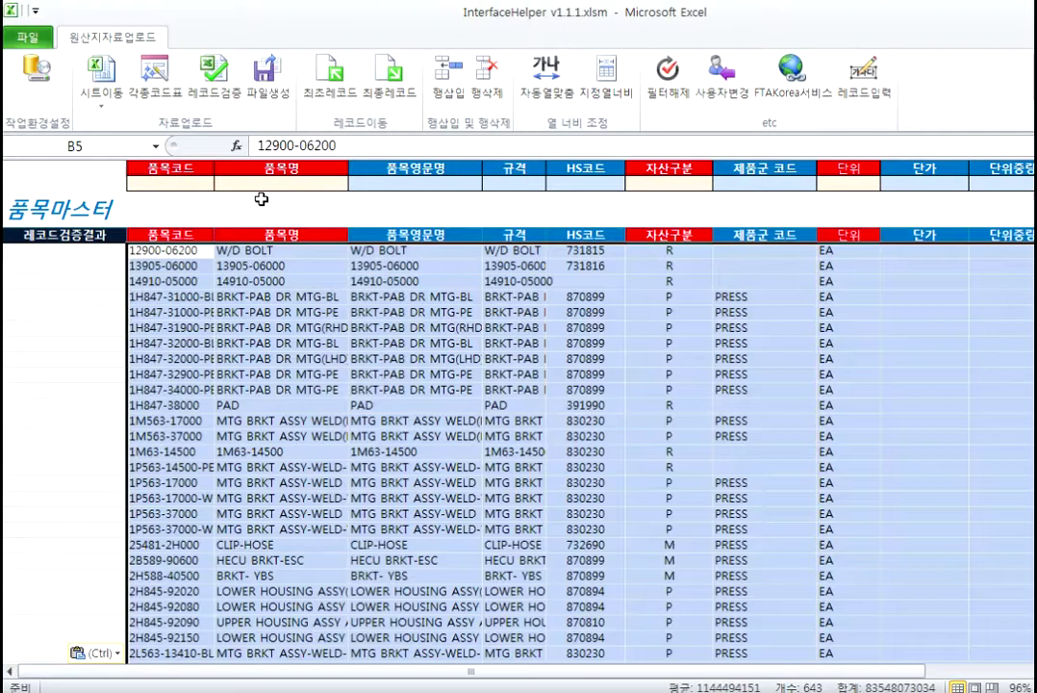
pyautogui.click(219, 81)
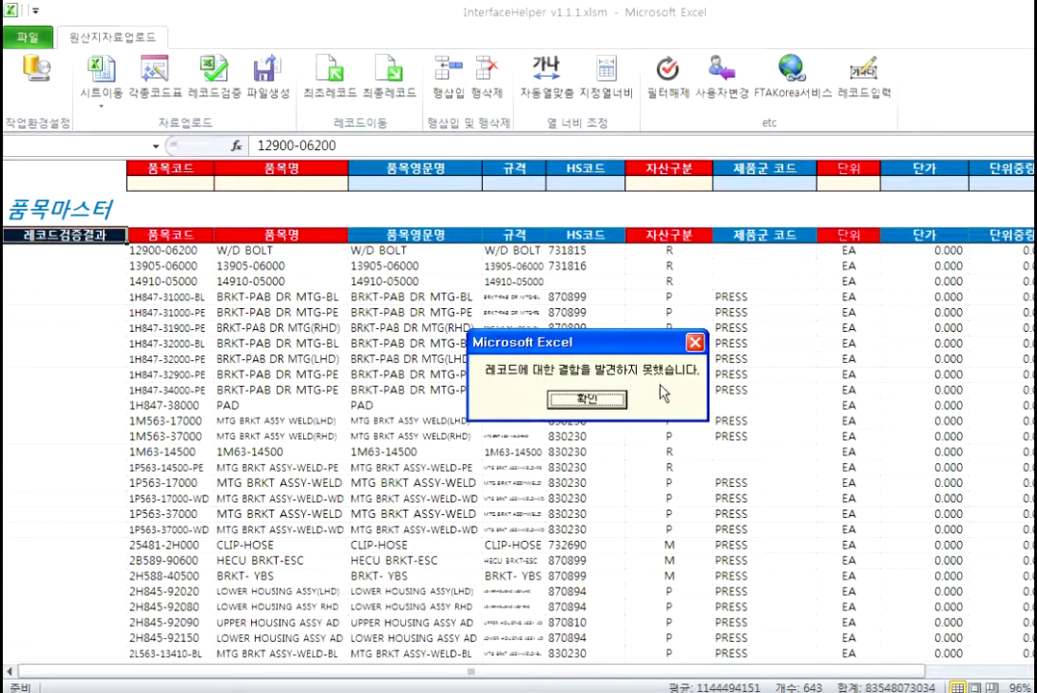
pyautogui.click(589, 399)
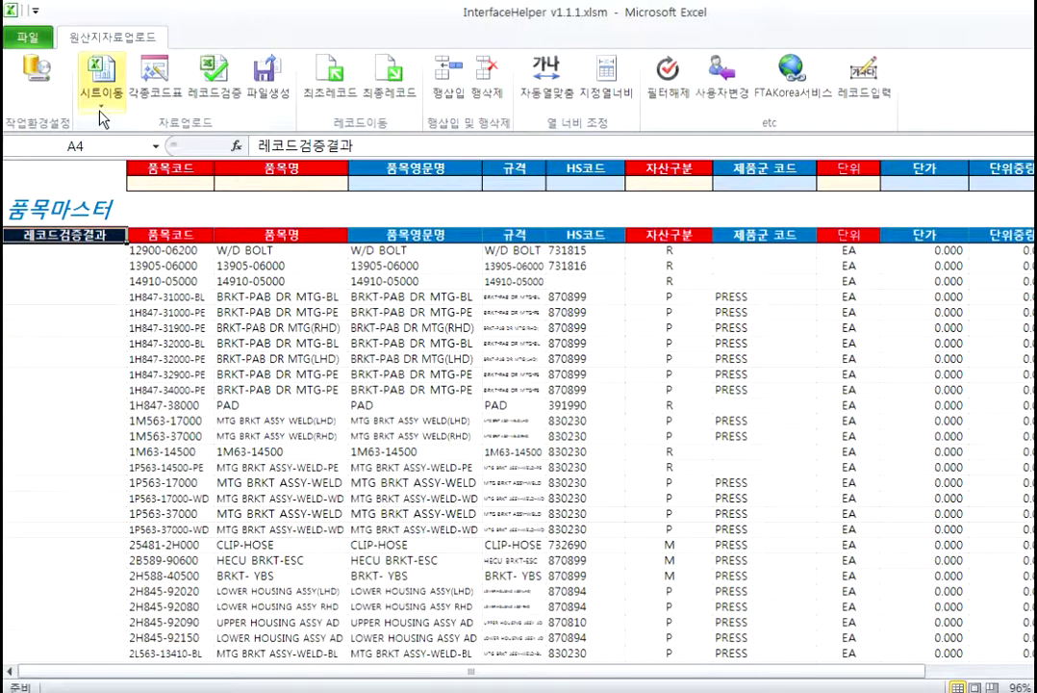
pyautogui.click(100, 112)
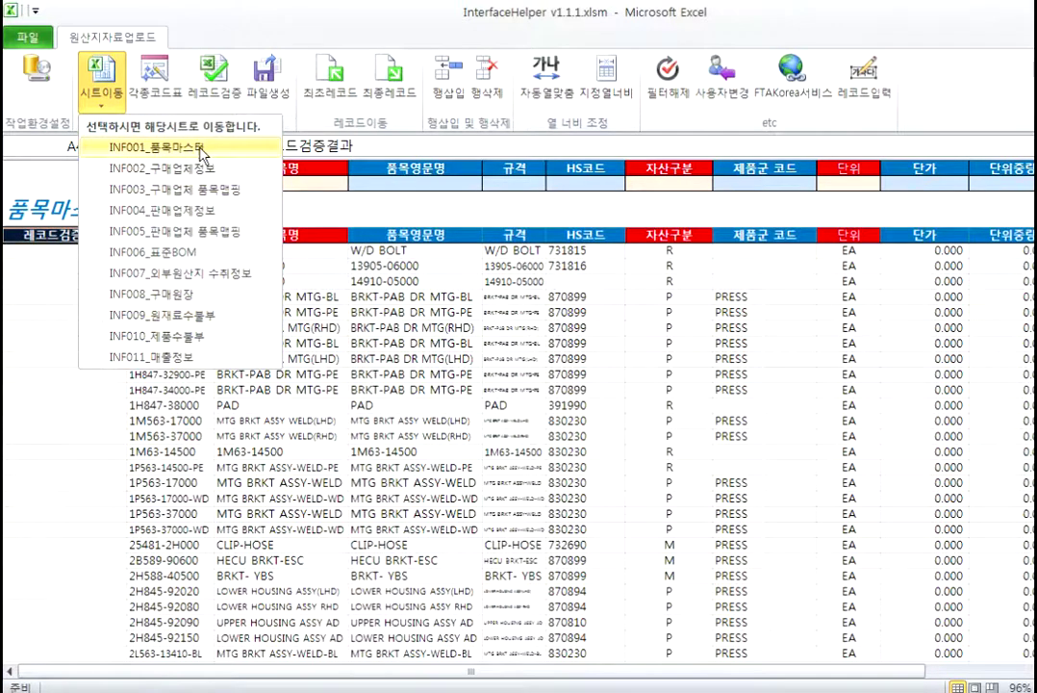
pyautogui.click(419, 443)
# Step: Switch to the INF002 sheet, open INF002_구매업체정보.xlsx and copy its buyer rows A2:Q105
pyautogui.click(101, 82)
pyautogui.click(159, 167)
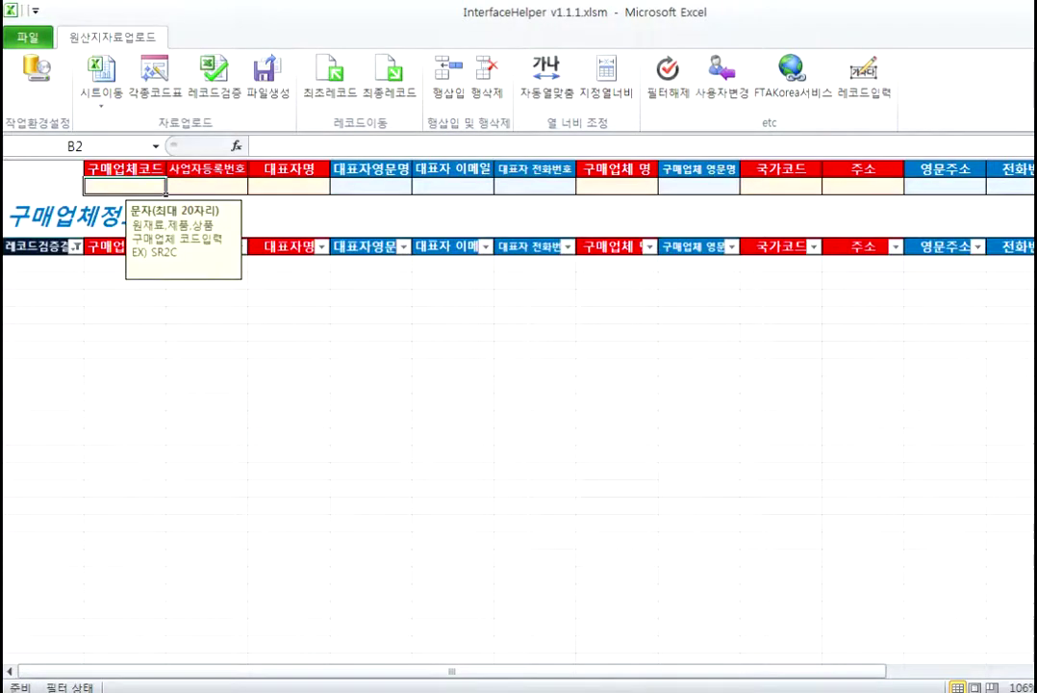
pyautogui.click(371, 229)
pyautogui.doubleClick(370, 229)
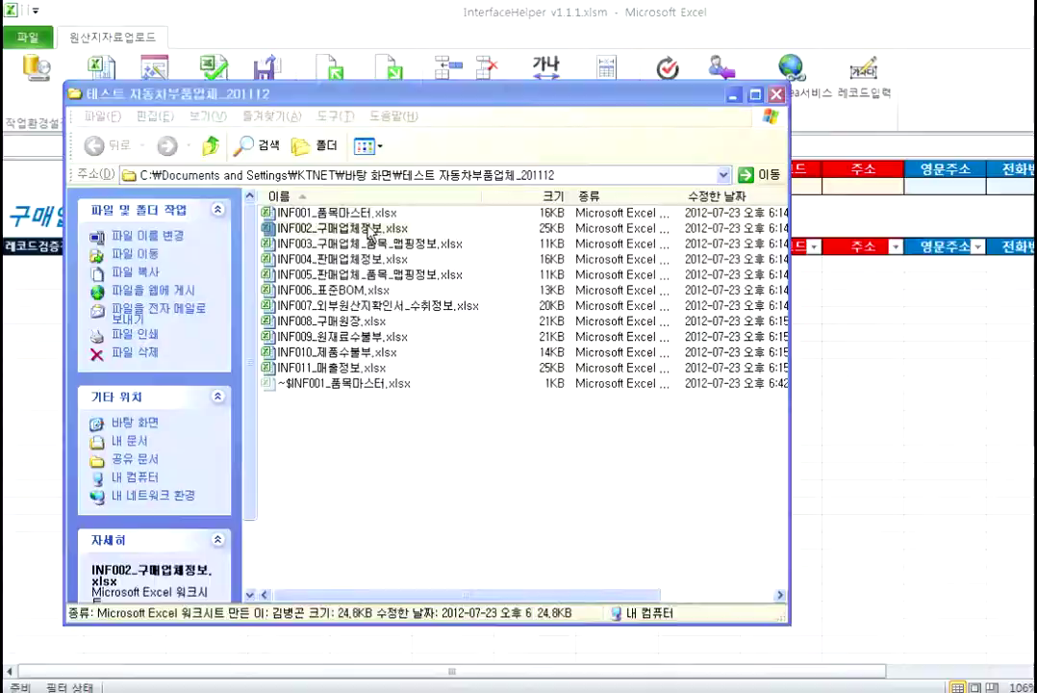
pyautogui.hotkey('shift', 'Right')
pyautogui.hotkey('shift', 'Right')
pyautogui.hotkey('shift', 'Right')
pyautogui.hotkey('shift', 'Right')
pyautogui.hotkey('shift', 'Right')
pyautogui.hotkey('shift', 'Right')
pyautogui.hotkey('shift', 'Right')
pyautogui.hotkey('shift', 'Right')
pyautogui.hotkey('shift', 'Right')
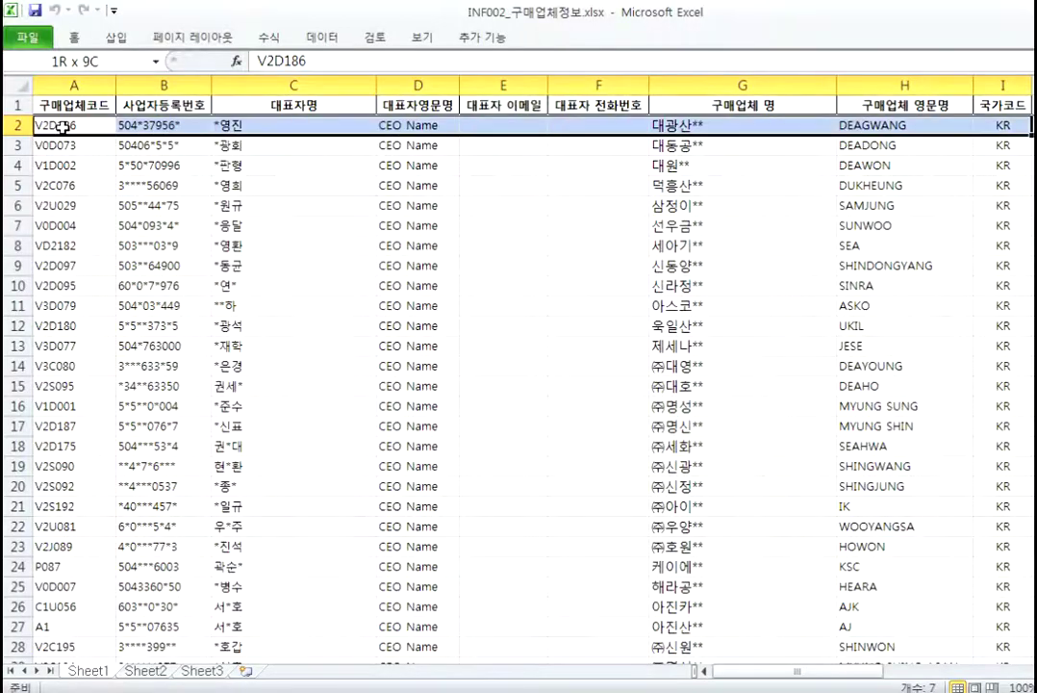
pyautogui.hotkey('shift', 'Right')
pyautogui.hotkey('shift', 'Right')
pyautogui.hotkey('shift', 'Right')
pyautogui.hotkey('shift', 'Right')
pyautogui.hotkey('shift', 'Right')
pyautogui.hotkey('shift', 'Right')
pyautogui.hotkey('shift', 'Right')
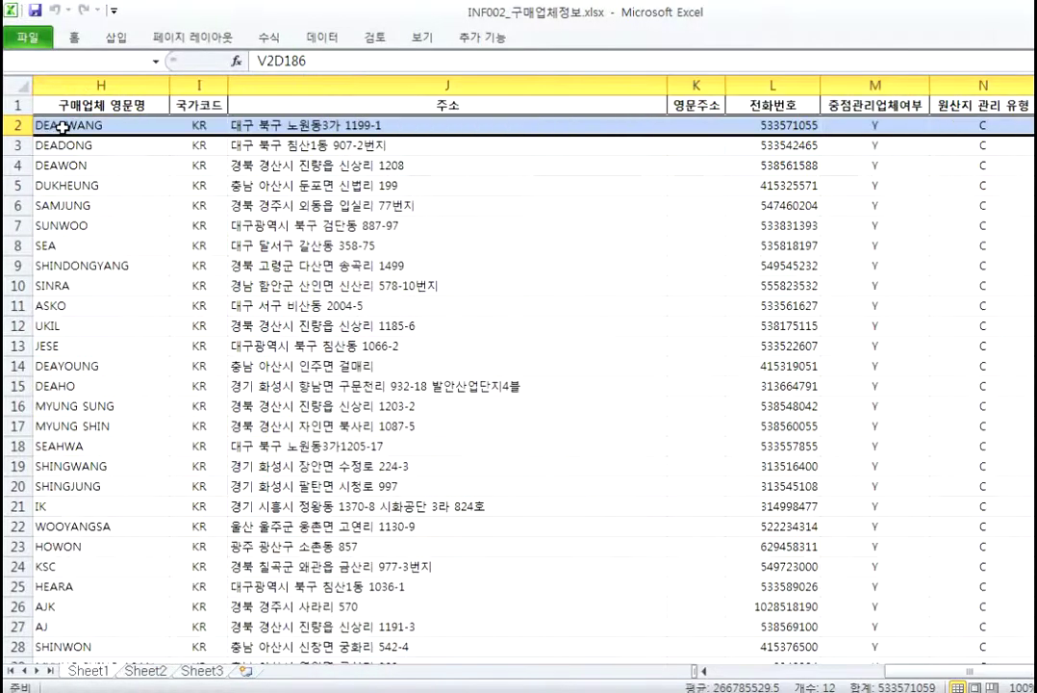
pyautogui.hotkey('ctrl', 'shift', 'Down')
pyautogui.hotkey('ctrl', 'c')
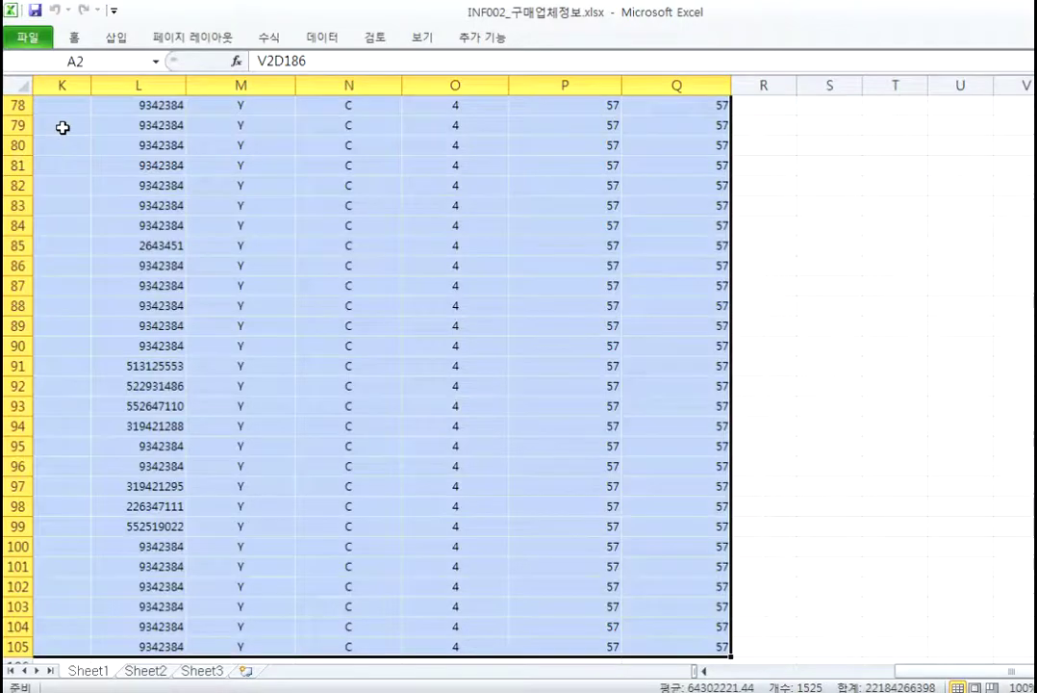
# Step: Paste the buyer rows at B5 in InterfaceHelper and validate them with no defects
pyautogui.hotkey('ctrl', 'Tab')
pyautogui.click(143, 261)
pyautogui.hotkey('ctrl', 'v')
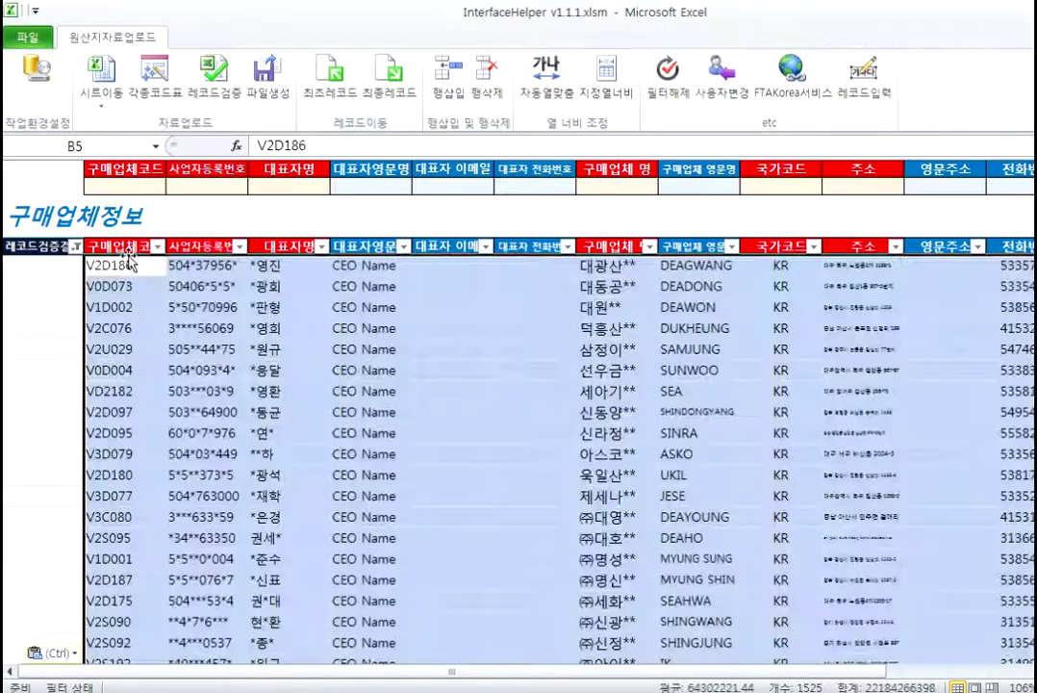
pyautogui.click(213, 75)
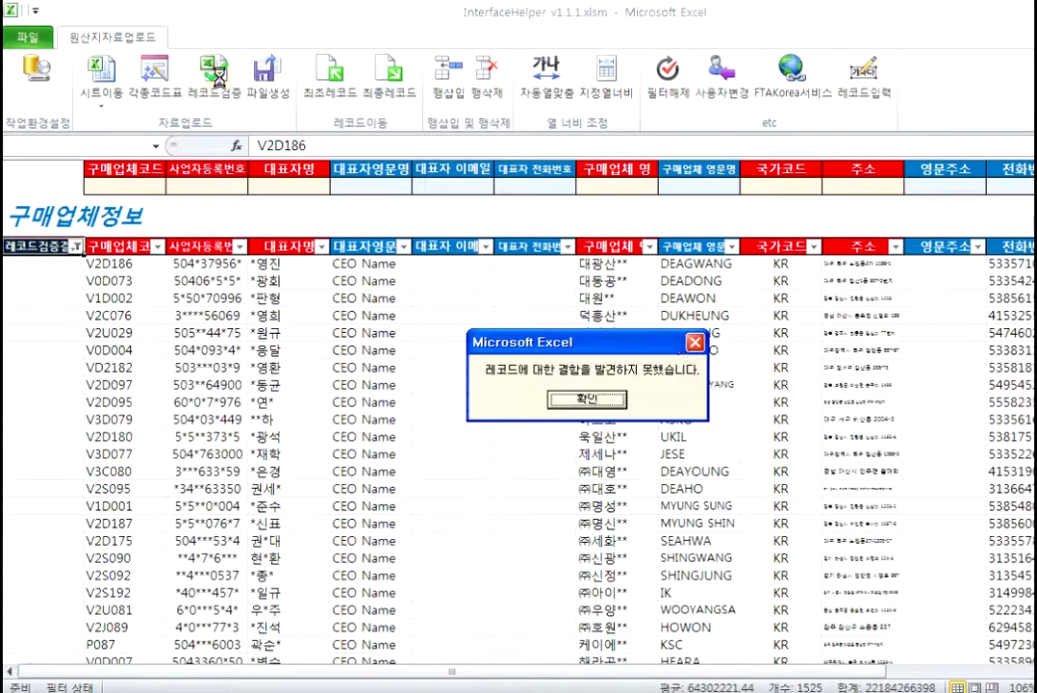
pyautogui.click(586, 399)
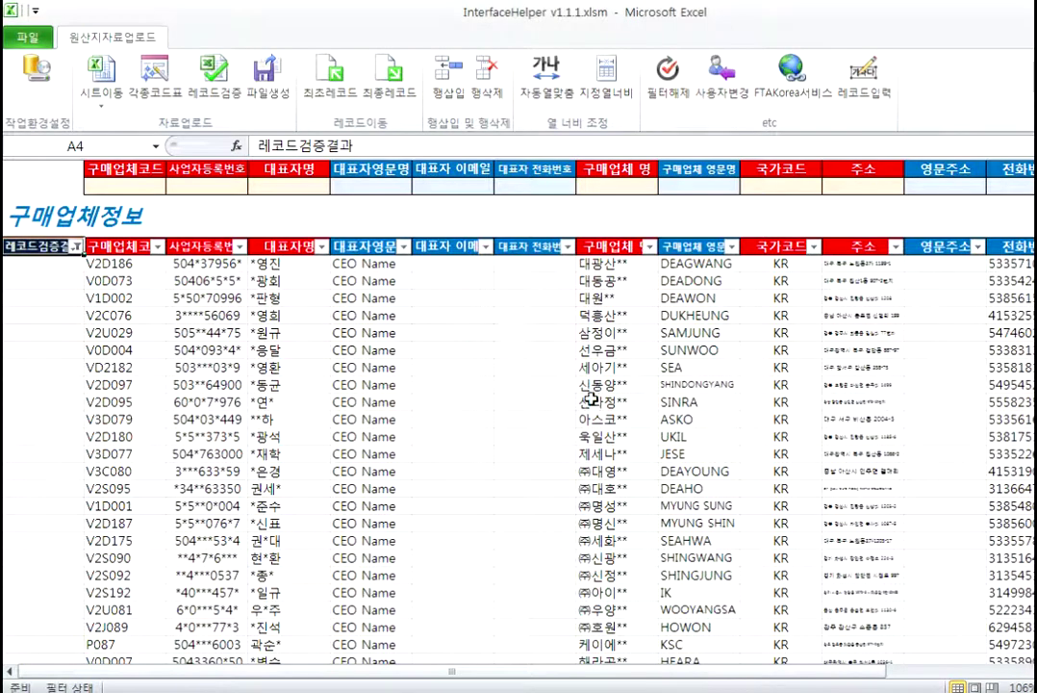
pyautogui.click(100, 94)
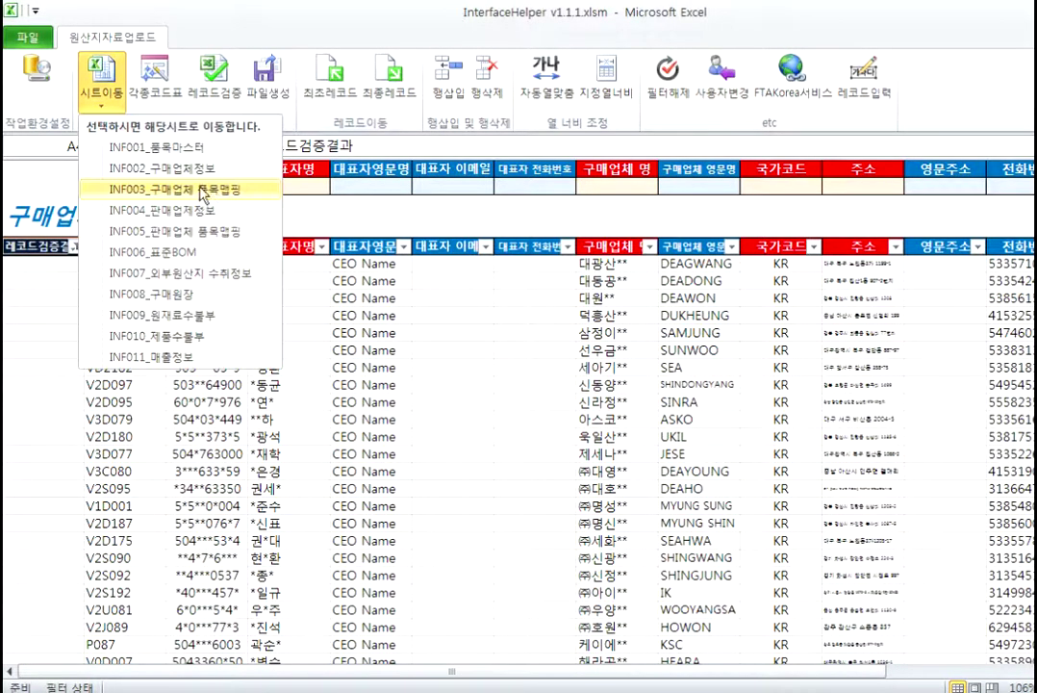
# Step: Switch to the INF003 sheet, open the INF003 item-mapping file and copy rows A2:E26
pyautogui.click(205, 190)
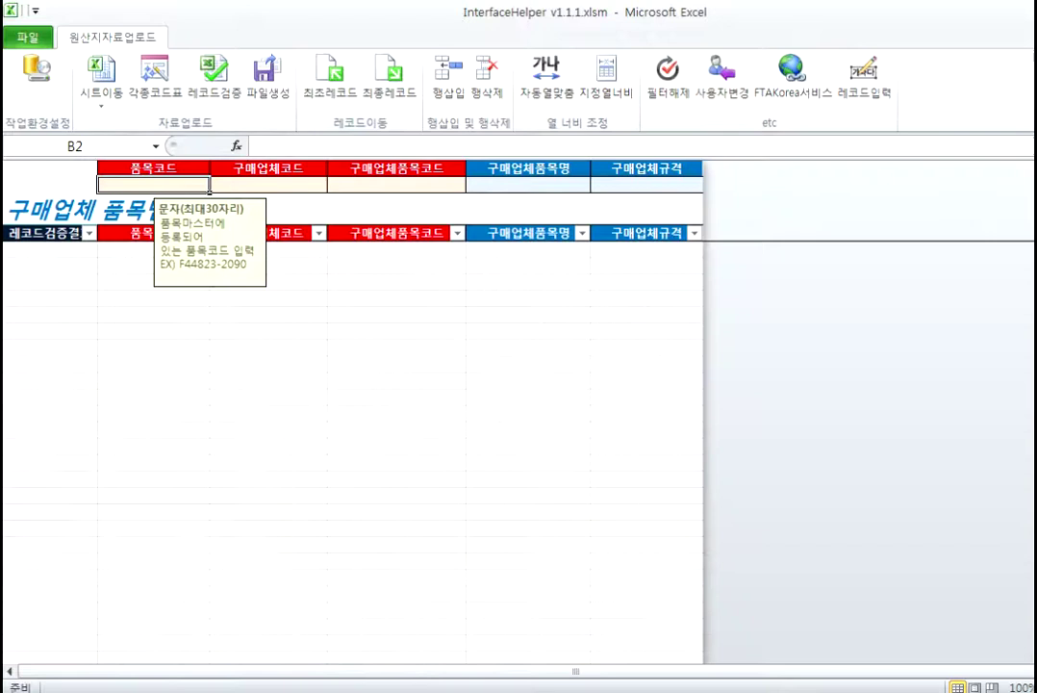
pyautogui.doubleClick(394, 241)
pyautogui.click(44, 128)
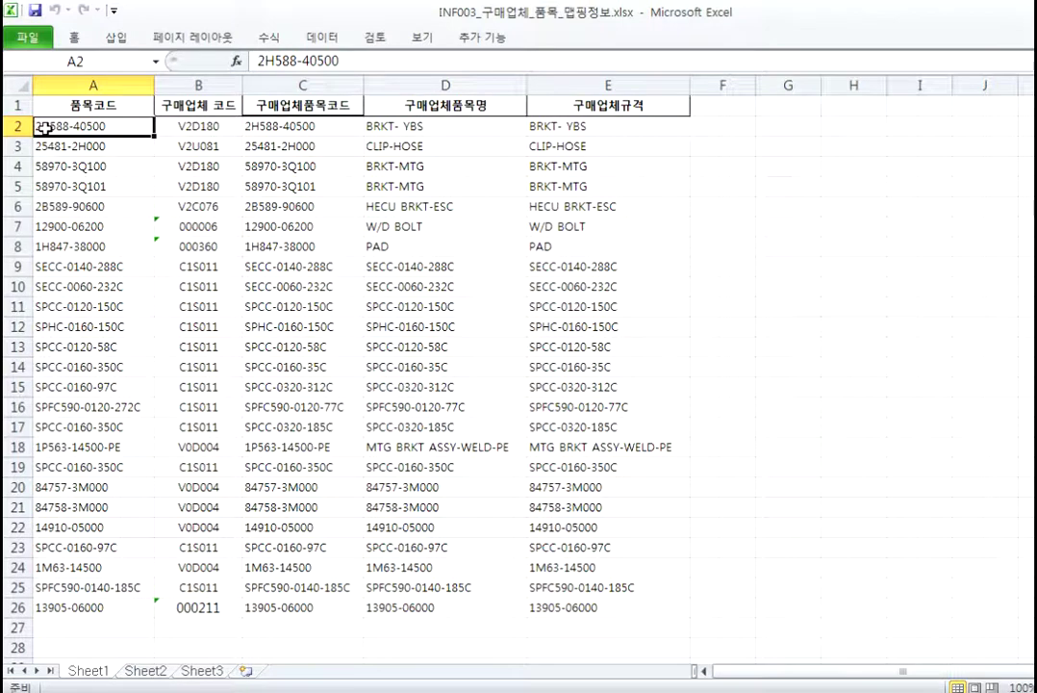
pyautogui.hotkey('shift', 'Right')
pyautogui.hotkey('shift', 'Right')
pyautogui.hotkey('shift', 'Right')
pyautogui.hotkey('shift', 'Right')
pyautogui.hotkey('shift', 'Right')
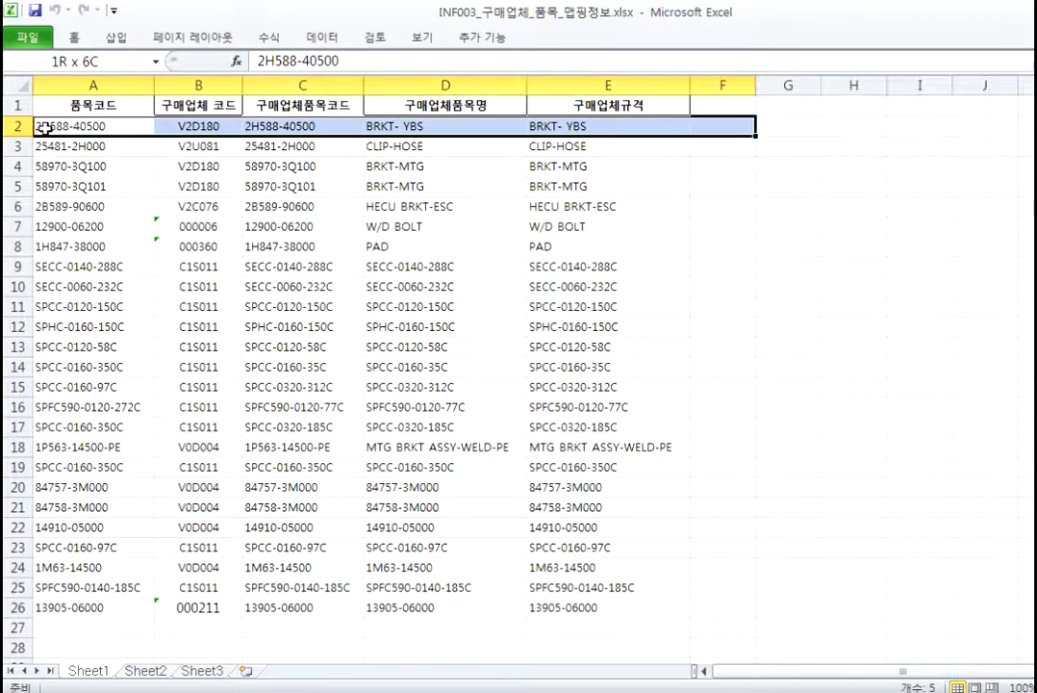
pyautogui.hotkey('shift', 'Left')
pyautogui.hotkey('ctrl', 'shift', 'Down')
pyautogui.hotkey('ctrl', 'c')
# Step: Paste the mapping rows at B5 in InterfaceHelper and pass 레코드검증 with no defects
pyautogui.hotkey('ctrl', 'Tab')
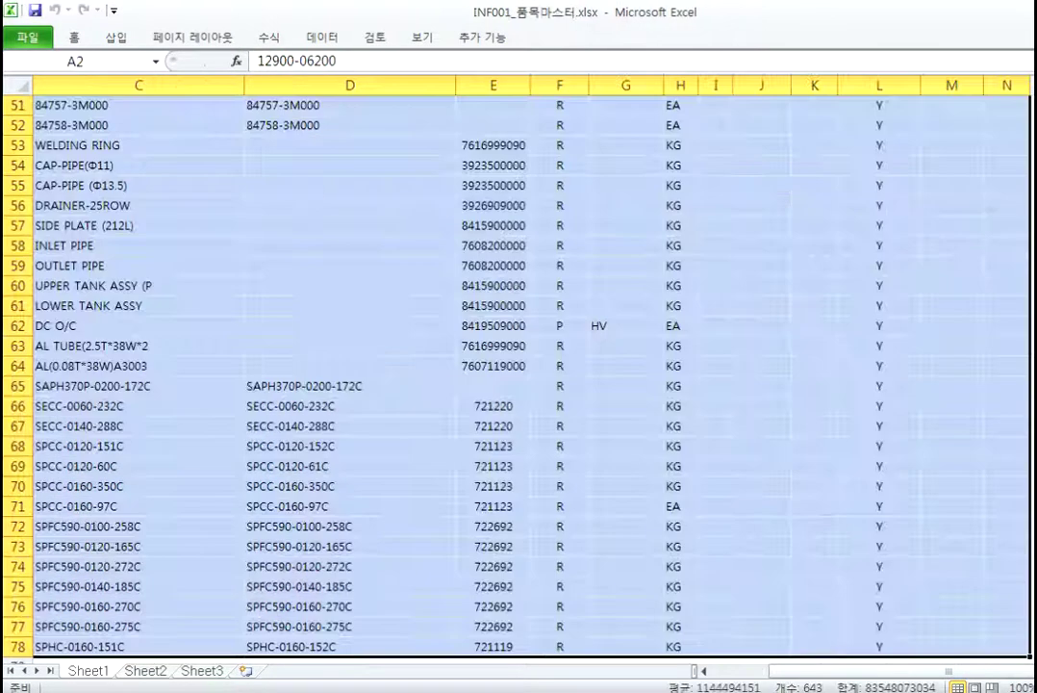
pyautogui.hotkey('ctrl', 'Tab')
pyautogui.press('Down')
pyautogui.press('Down')
pyautogui.press('Down')
pyautogui.hotkey('ctrl', 'v')
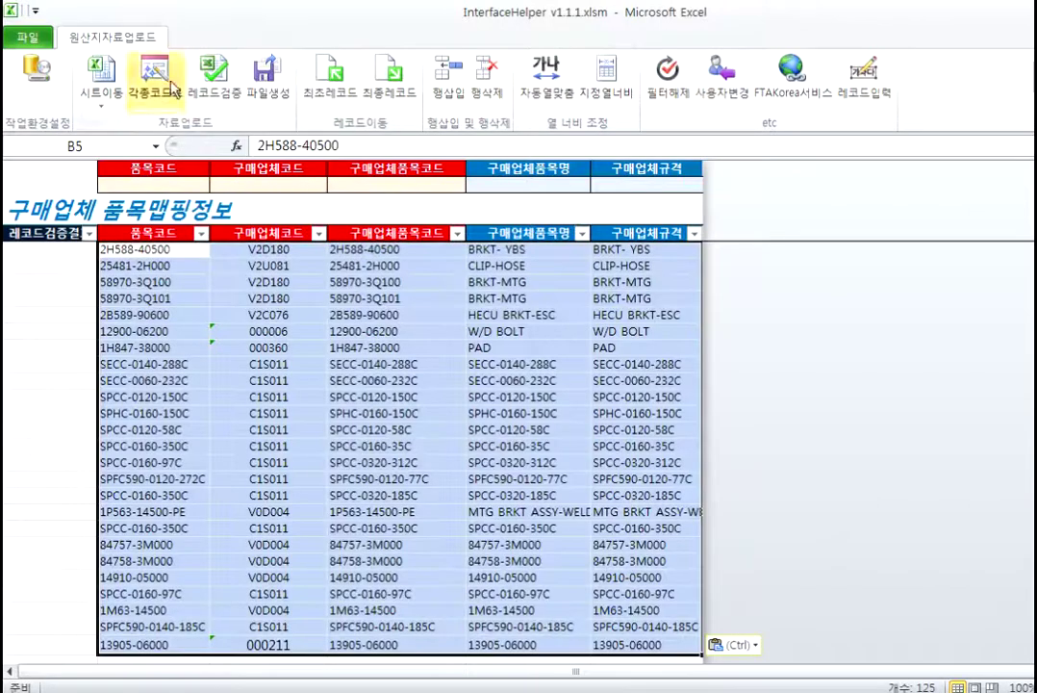
pyautogui.click(224, 96)
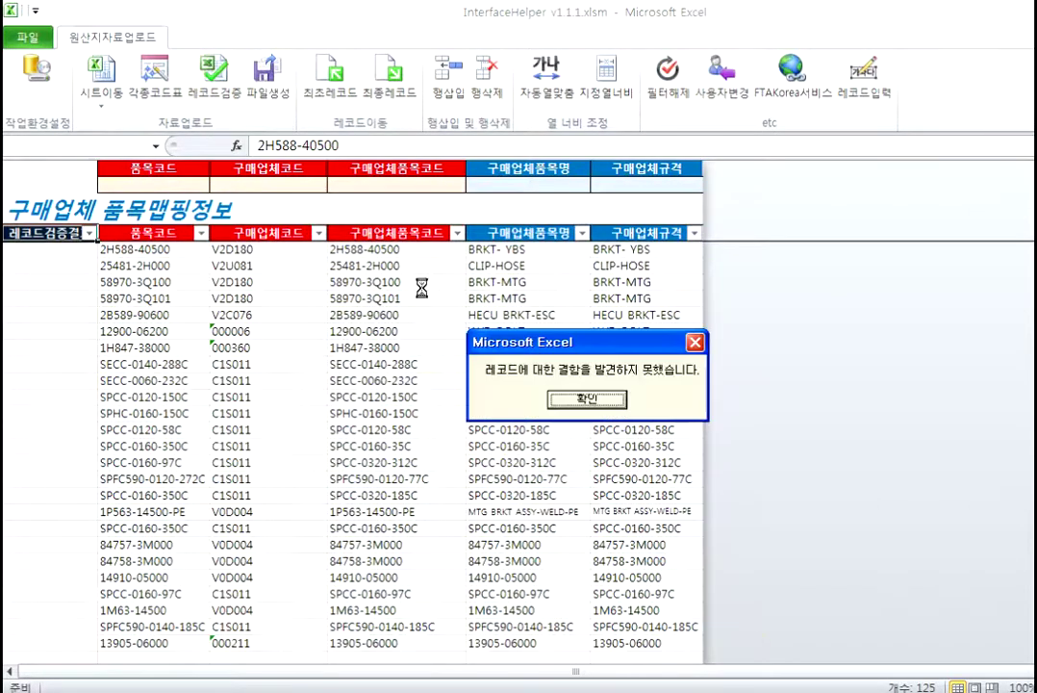
pyautogui.click(517, 345)
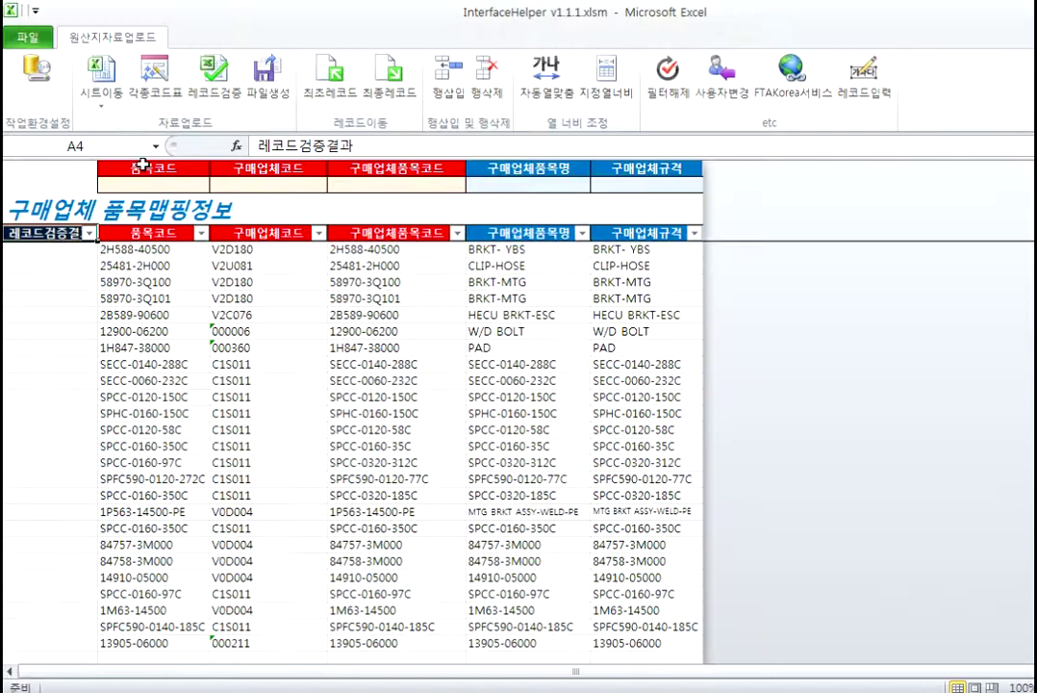
pyautogui.click(91, 104)
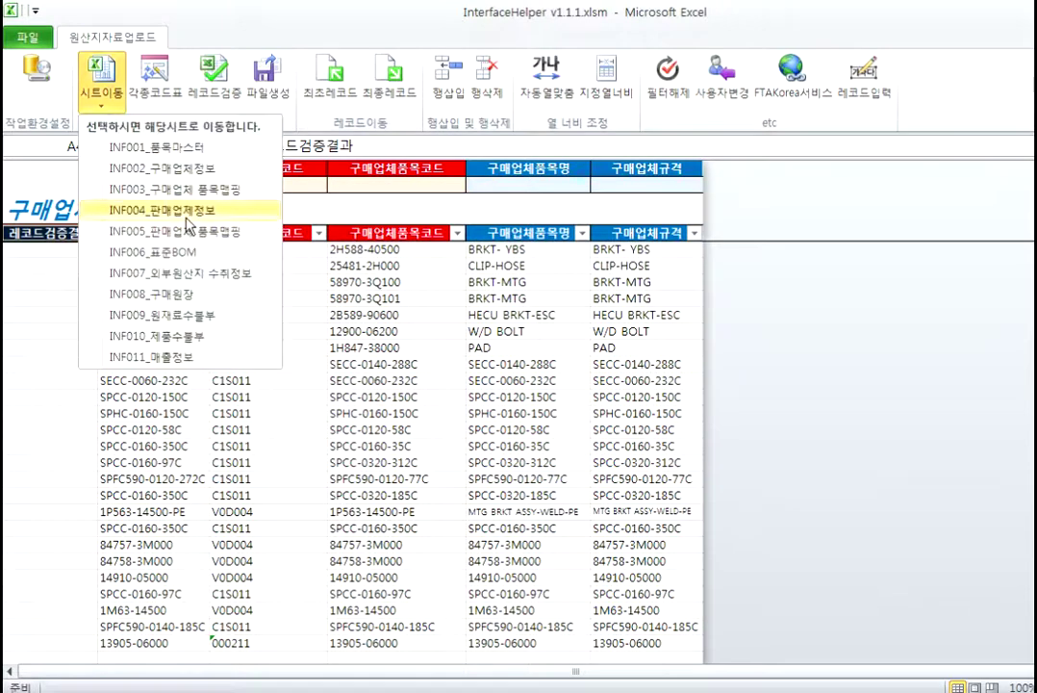
# Step: Switch to the INF004 sheet, open INF004_판매업체정보.xlsx and copy all its seller rows
pyautogui.click(188, 220)
pyautogui.click(221, 319)
pyautogui.click(94, 258)
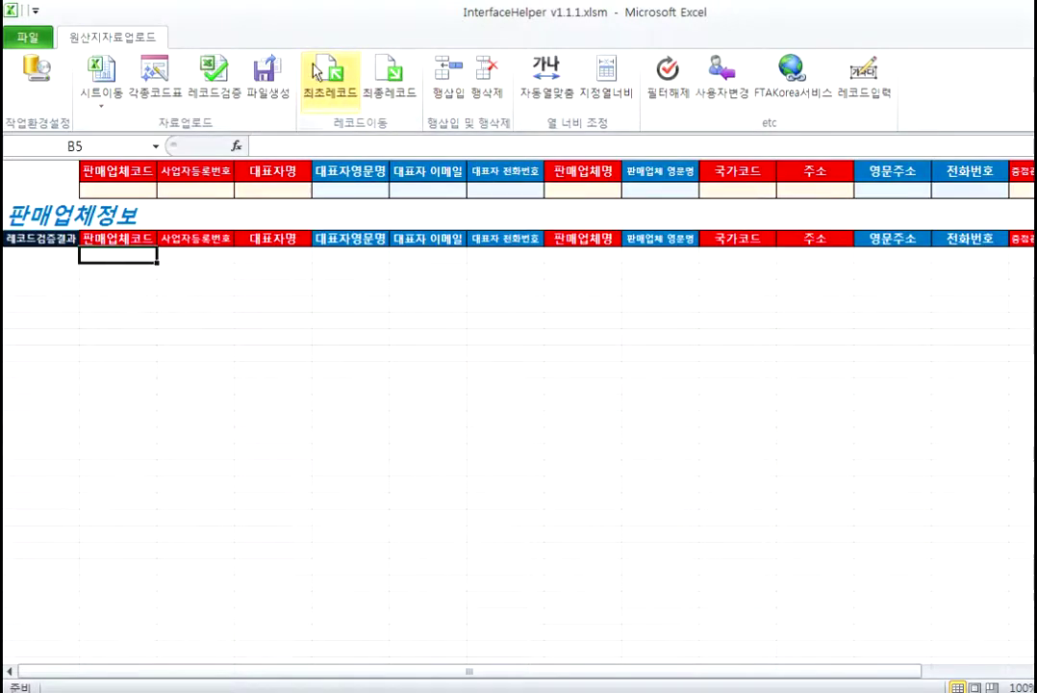
pyautogui.doubleClick(308, 223)
pyautogui.hotkey('ctrl', 'Home')
pyautogui.moveTo(46, 129); pyautogui.dragTo(52, 126)
pyautogui.hotkey('ctrl', 'shift', 'Down')
pyautogui.hotkey('ctrl', 'c')
# Step: Paste the seller rows at B5 and pass 레코드검증 with no defects
pyautogui.hotkey('ctrl', 'Tab')
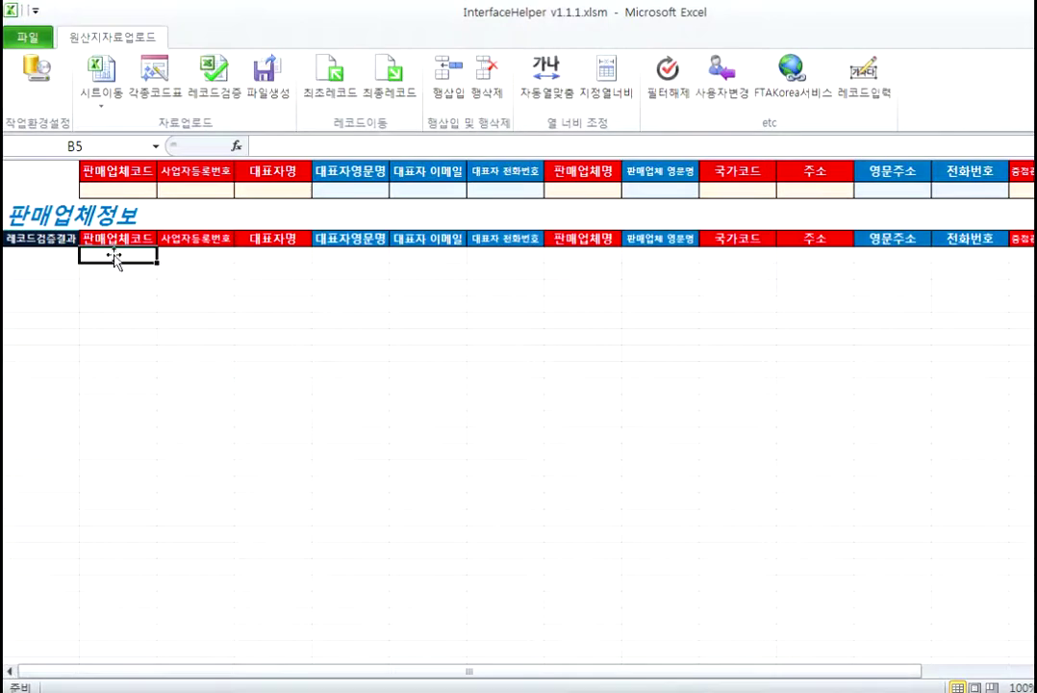
pyautogui.hotkey('ctrl', 'v')
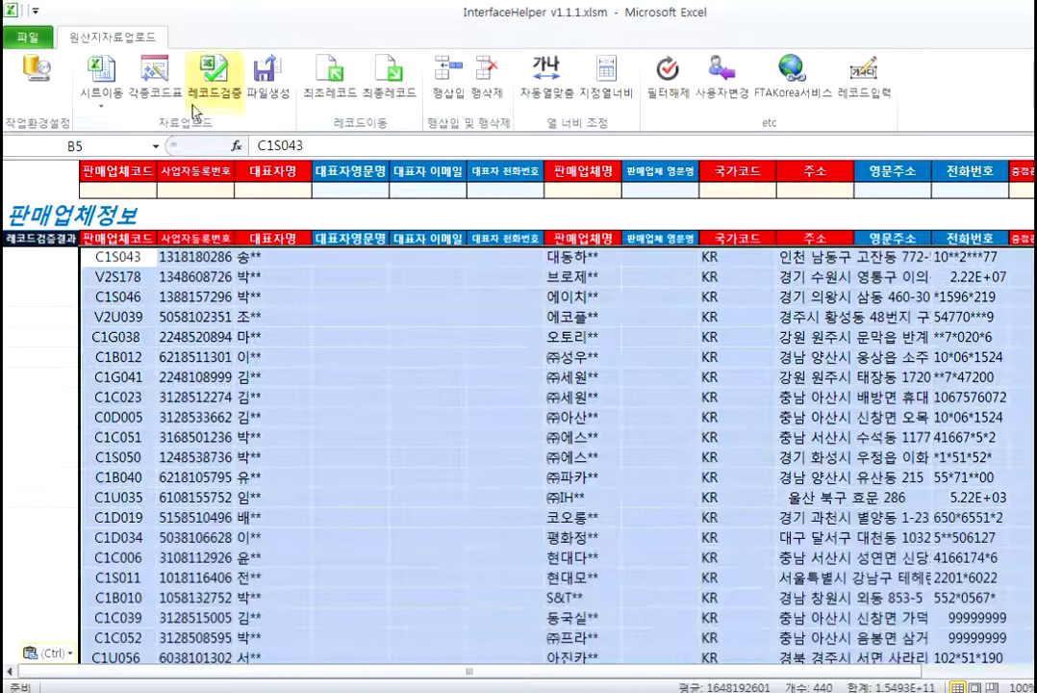
pyautogui.click(214, 82)
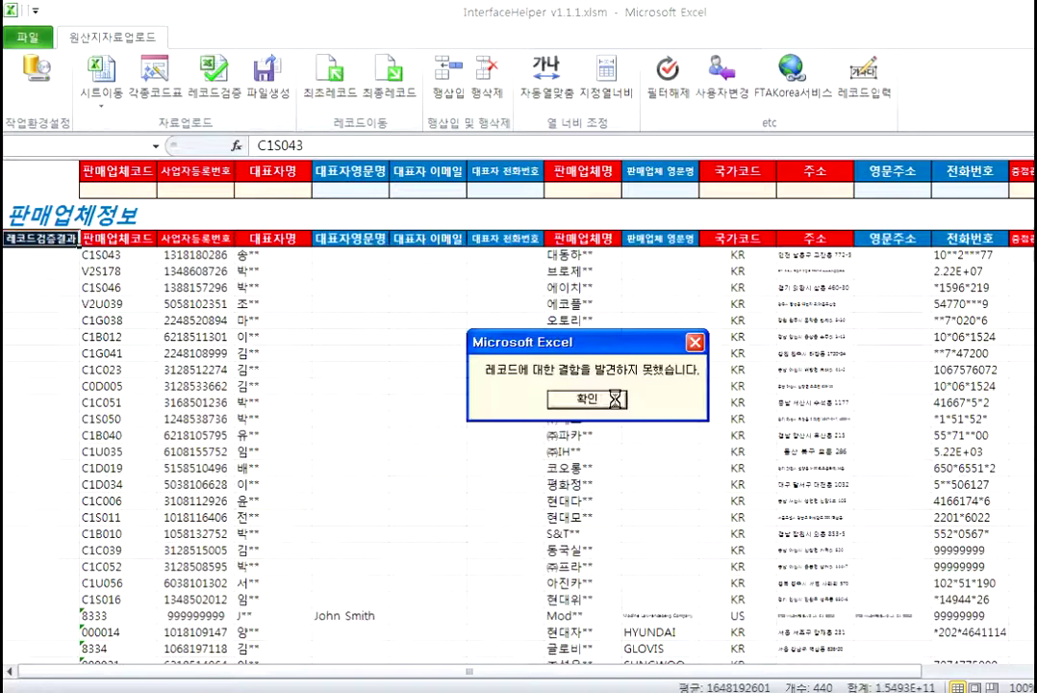
pyautogui.click(549, 397)
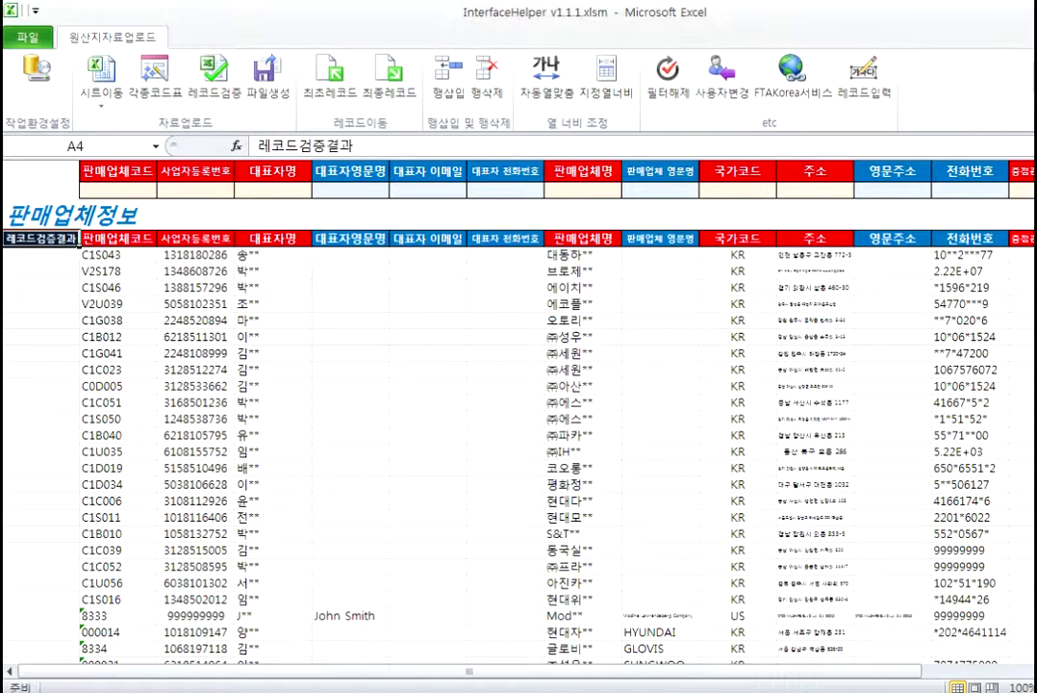
# Step: Open the INF005 seller item-mapping file from the folder and copy rows A2:F29
pyautogui.click(474, 417)
pyautogui.click(387, 279)
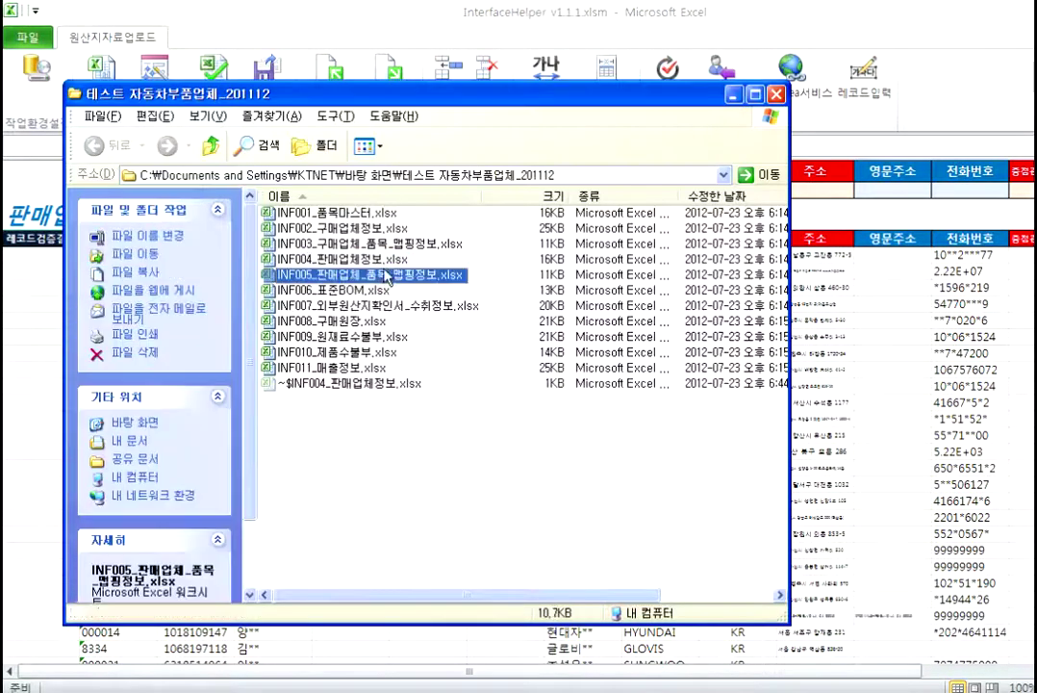
pyautogui.doubleClick(388, 279)
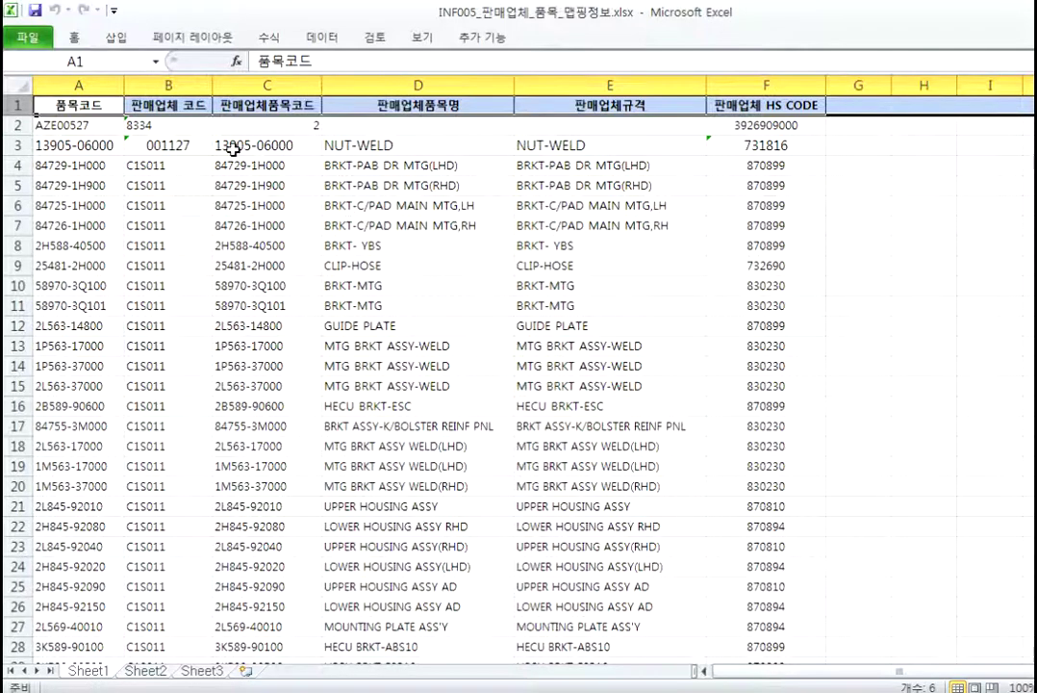
pyautogui.click(45, 122)
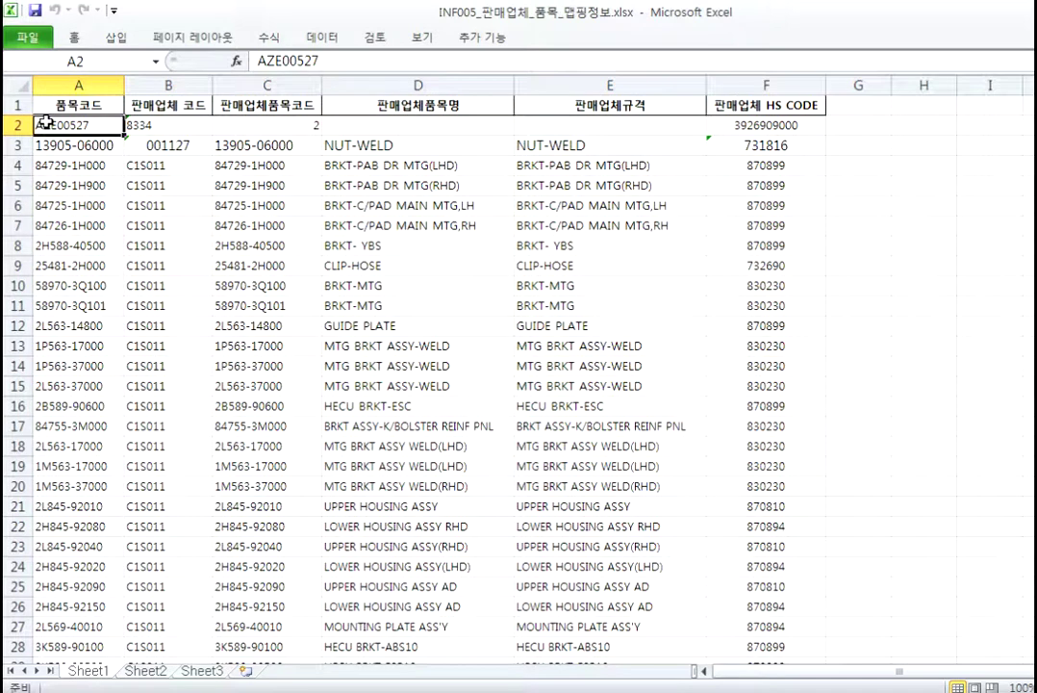
pyautogui.hotkey('shift', 'Right')
pyautogui.hotkey('shift', 'Right')
pyautogui.hotkey('shift', 'Right')
pyautogui.hotkey('shift', 'Right')
pyautogui.hotkey('shift', 'Right')
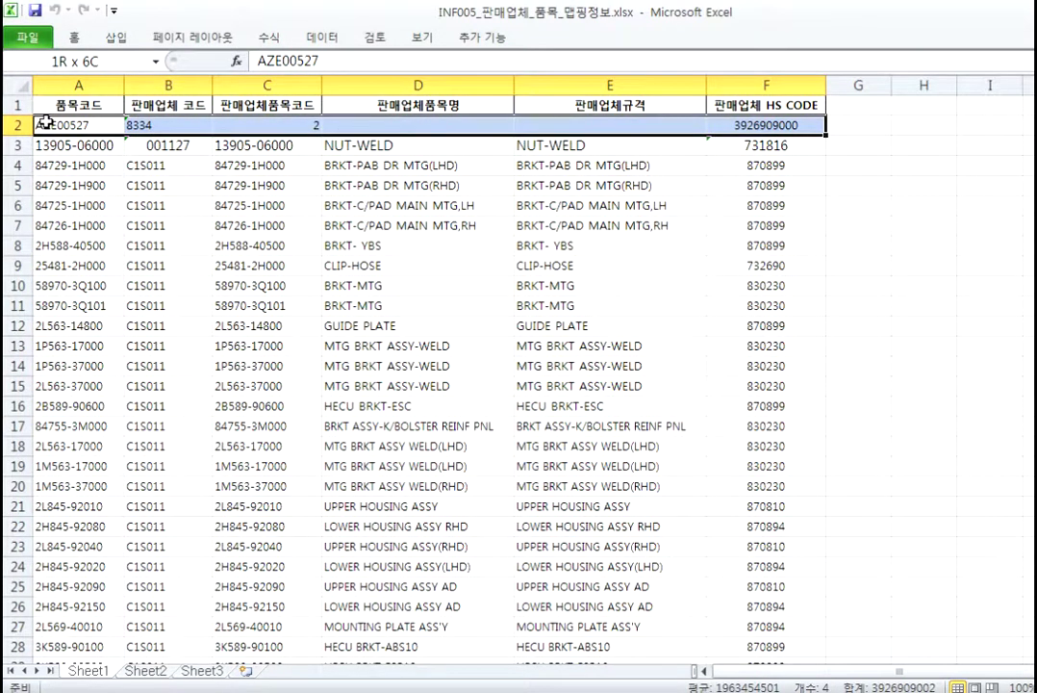
pyautogui.hotkey('ctrl', 'shift', 'Down')
pyautogui.hotkey('ctrl', 'c')
# Step: Paste the rows at B5 of the 판매업체 품목맵핑 정보 sheet and validate them with no defects
pyautogui.hotkey('alt', 'Tab')
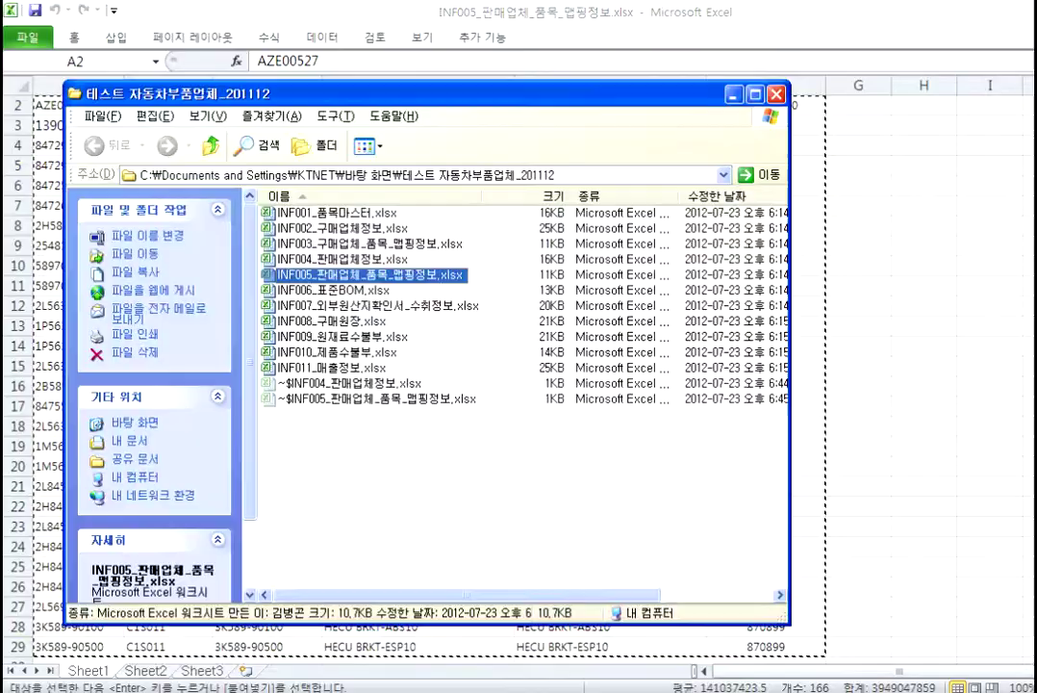
pyautogui.hotkey('alt', 'Tab')
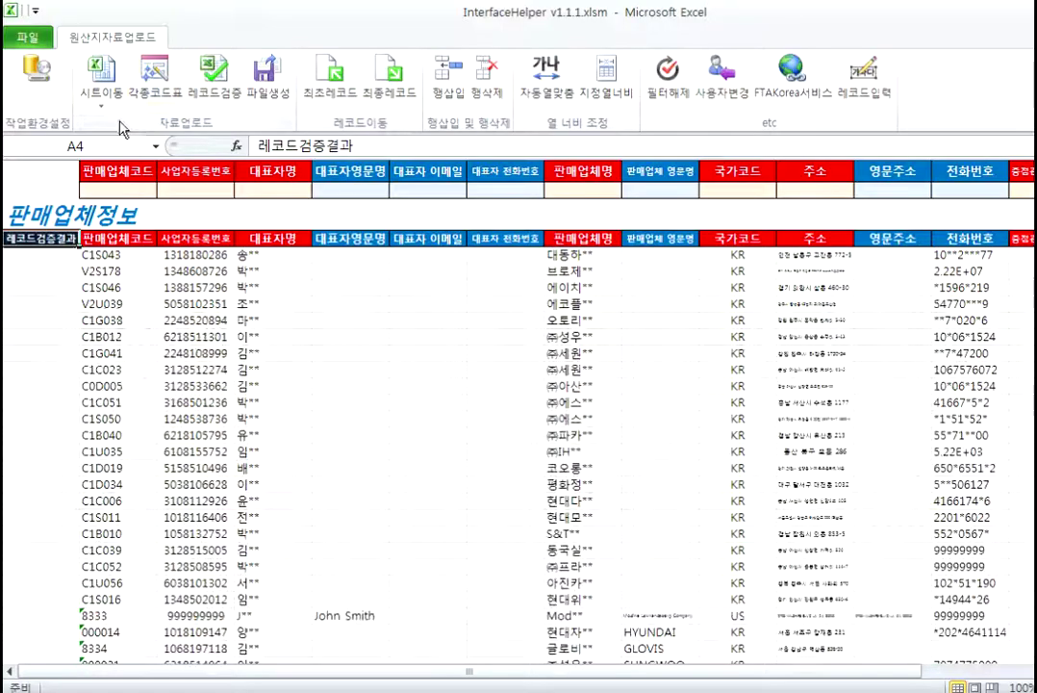
pyautogui.click(101, 92)
pyautogui.click(202, 232)
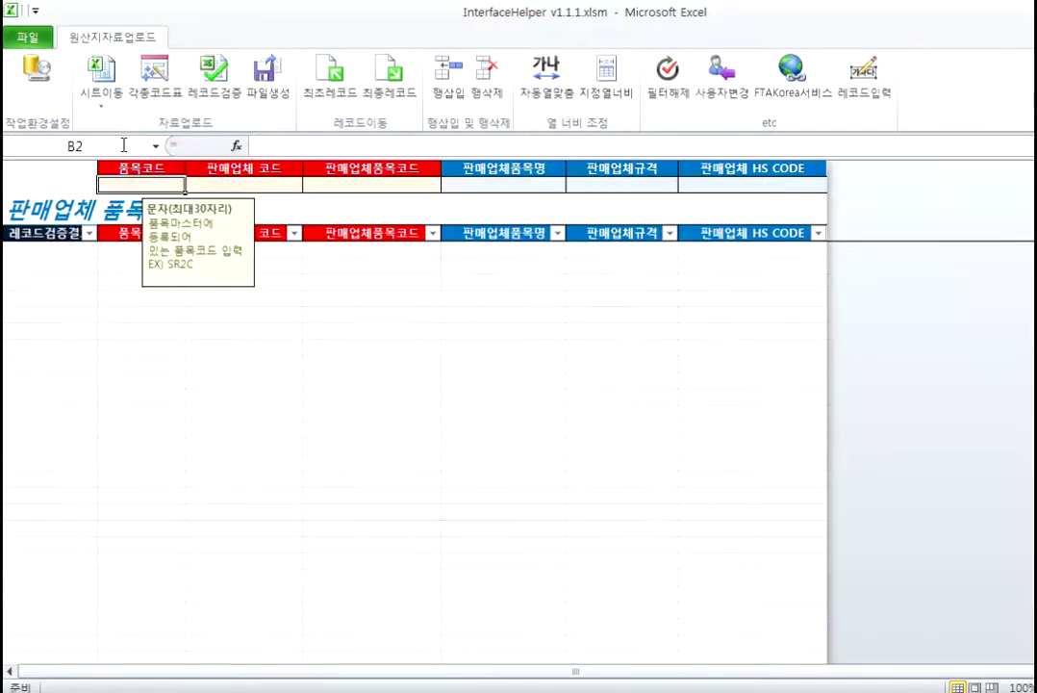
pyautogui.click(330, 77)
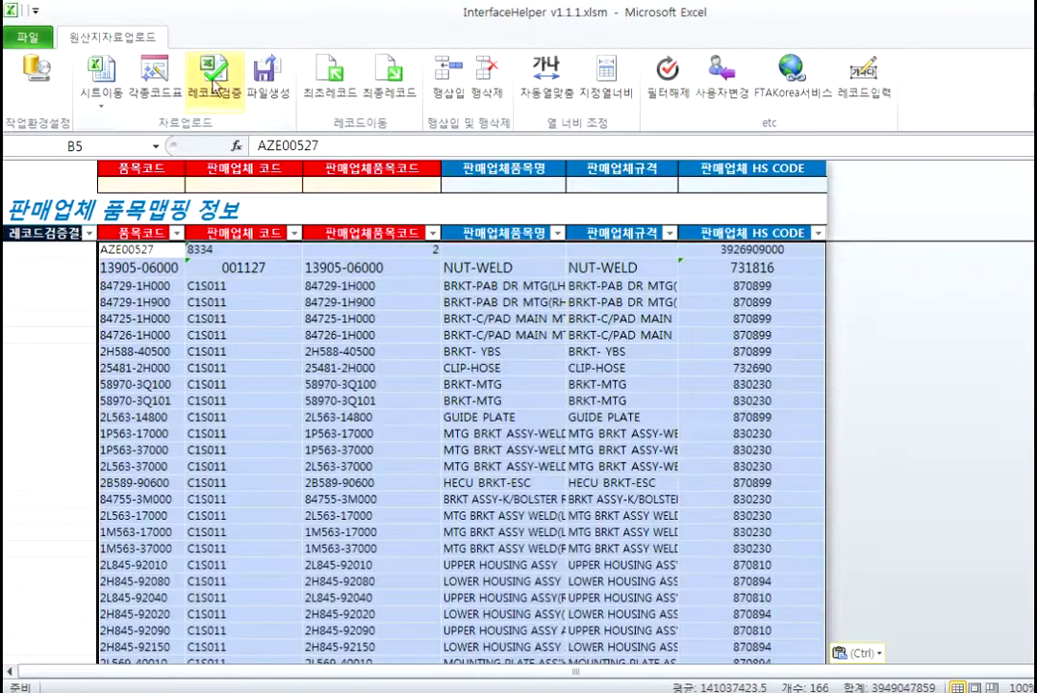
pyautogui.click(214, 75)
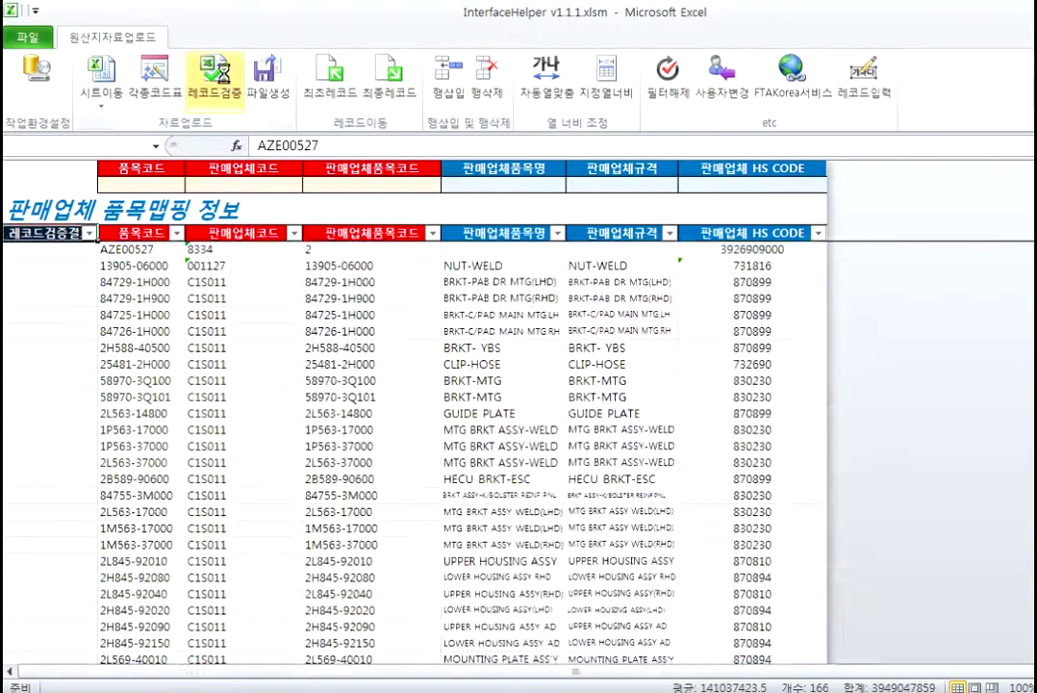
pyautogui.click(568, 397)
pyautogui.click(622, 380)
# Step: Open INF006_표준BOM.xlsx, point out the 하위/상위 품목코드 columns, and copy rows A2:F46
pyautogui.click(358, 290)
pyautogui.doubleClick(358, 291)
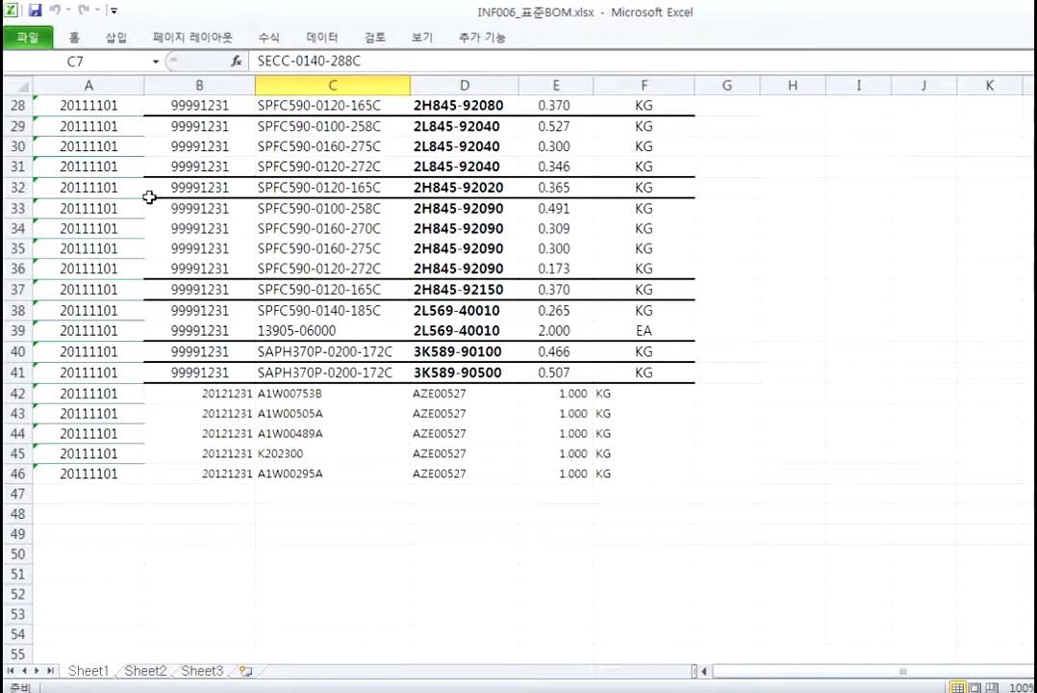
pyautogui.scroll(9, 358, 331)
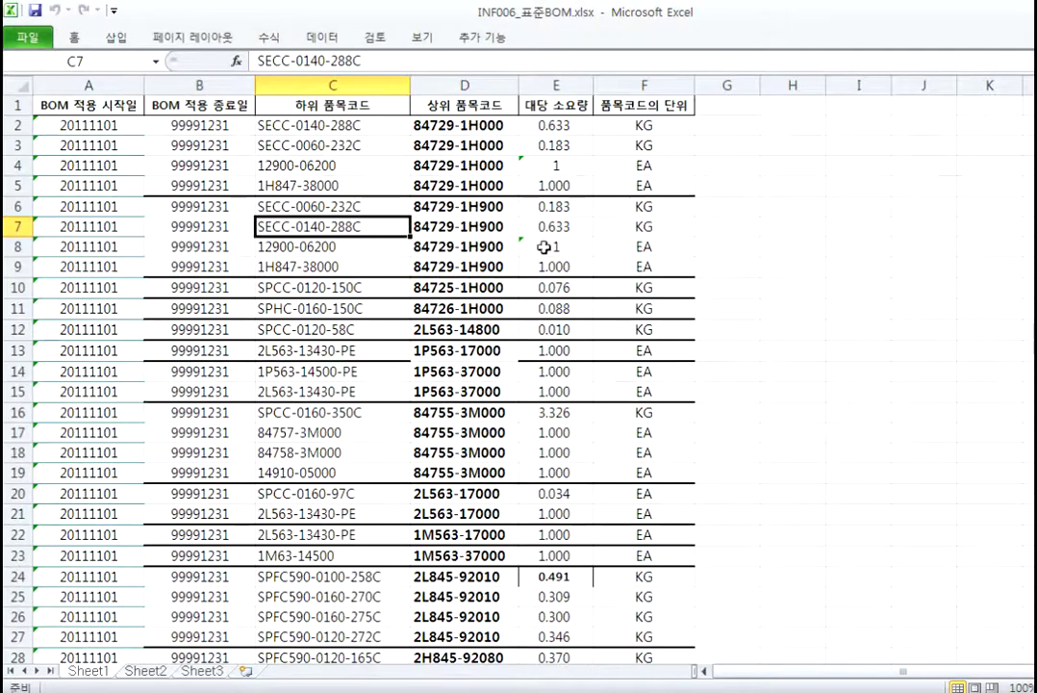
pyautogui.click(328, 104)
pyautogui.click(447, 104)
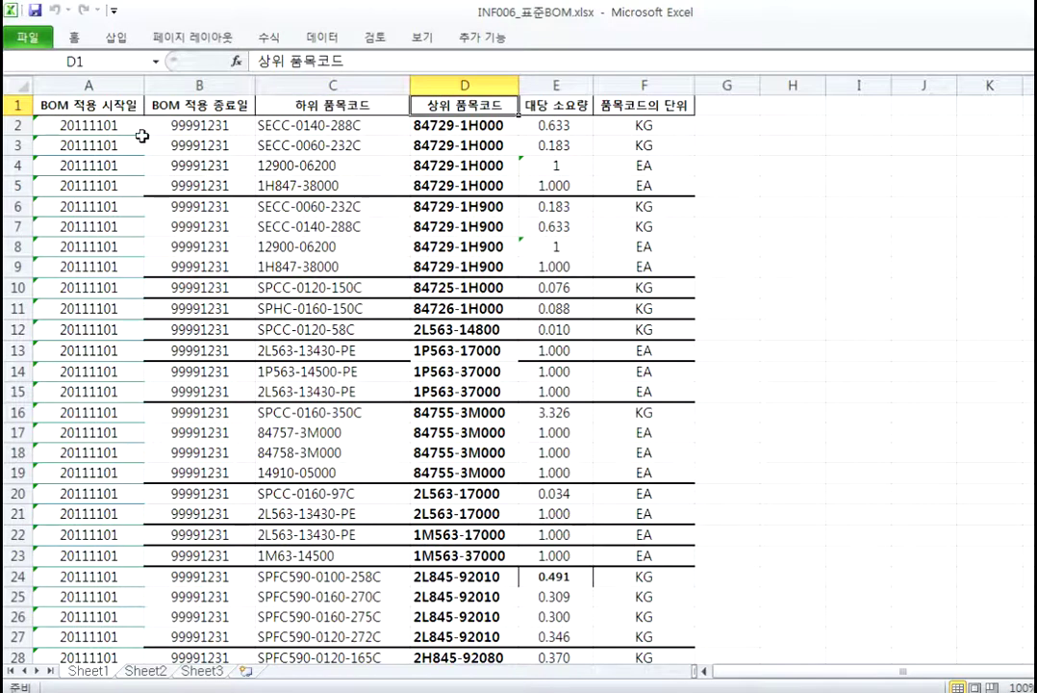
pyautogui.click(58, 124)
pyautogui.hotkey('shift', 'Right')
pyautogui.hotkey('shift', 'Right')
pyautogui.hotkey('shift', 'Right')
pyautogui.hotkey('shift', 'Right')
pyautogui.hotkey('shift', 'Right')
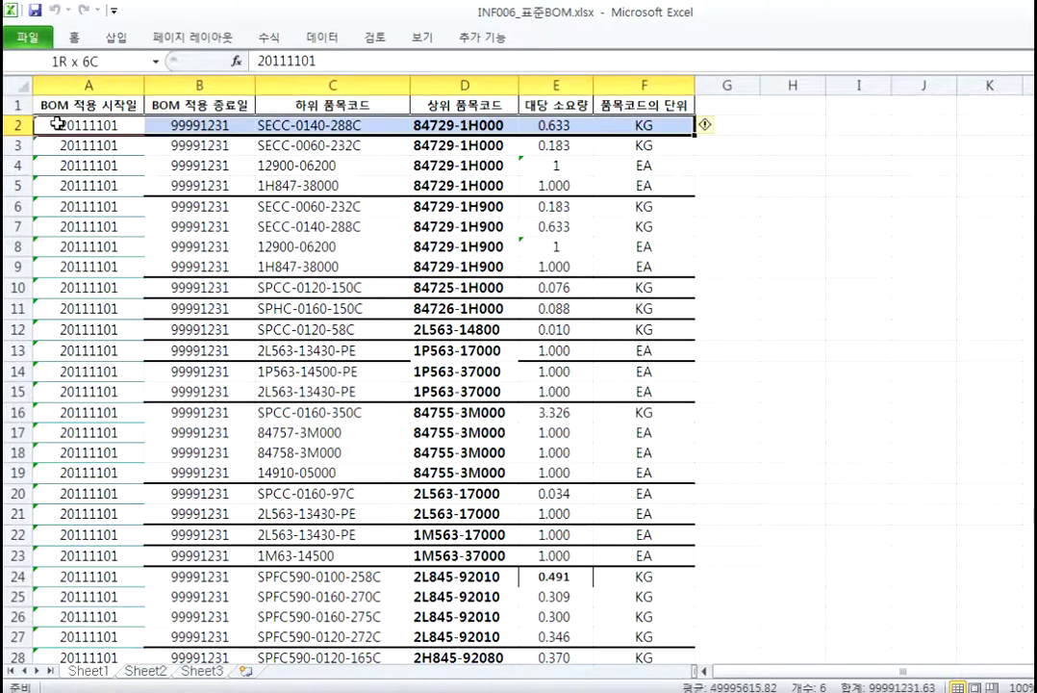
pyautogui.hotkey('ctrl', 'shift', 'Down')
# Step: Paste the 45 BOM rows at B5 of the 표준 BOM sheet and validate them with no defects
pyautogui.hotkey('ctrl', 'Tab')
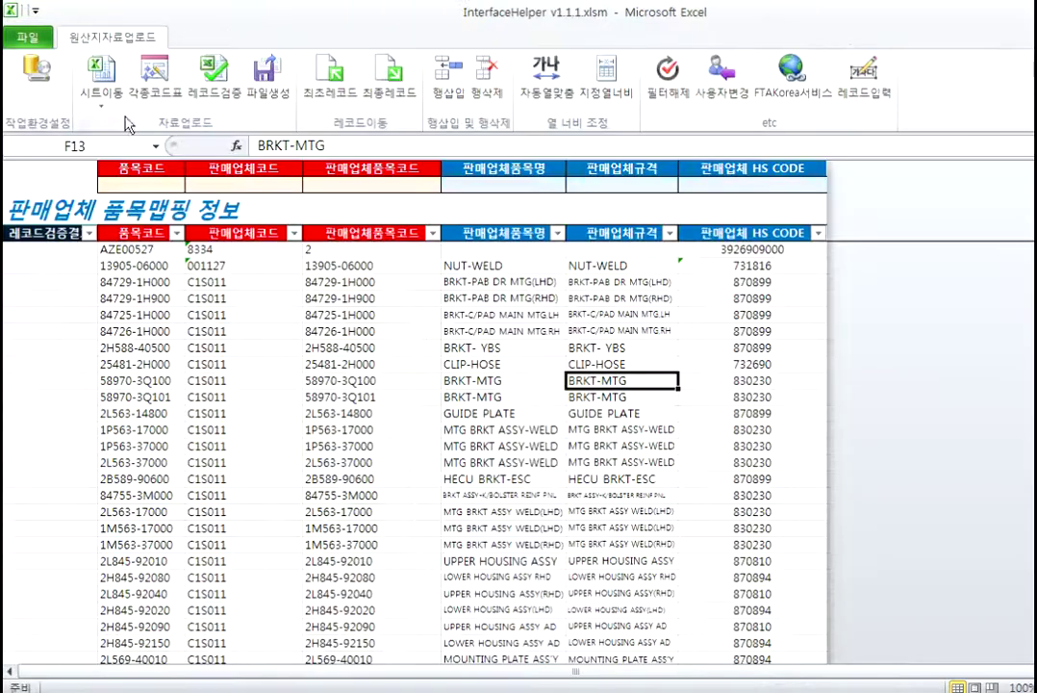
pyautogui.click(101, 96)
pyautogui.click(161, 229)
pyautogui.click(174, 248)
pyautogui.hotkey('ctrl', 'v')
pyautogui.click(214, 73)
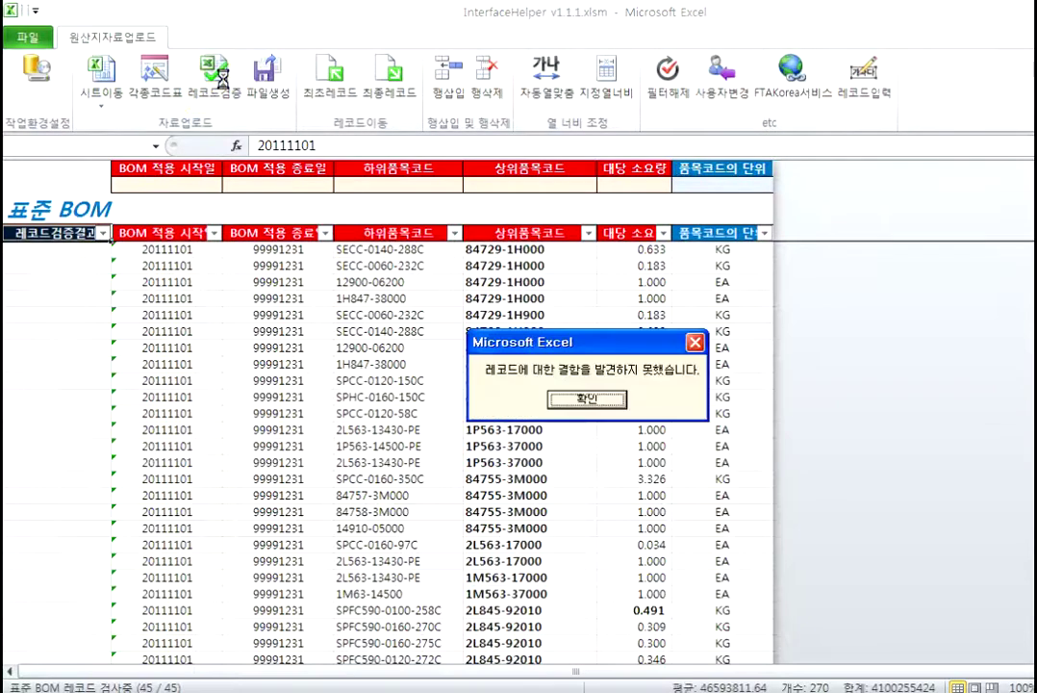
pyautogui.click(587, 398)
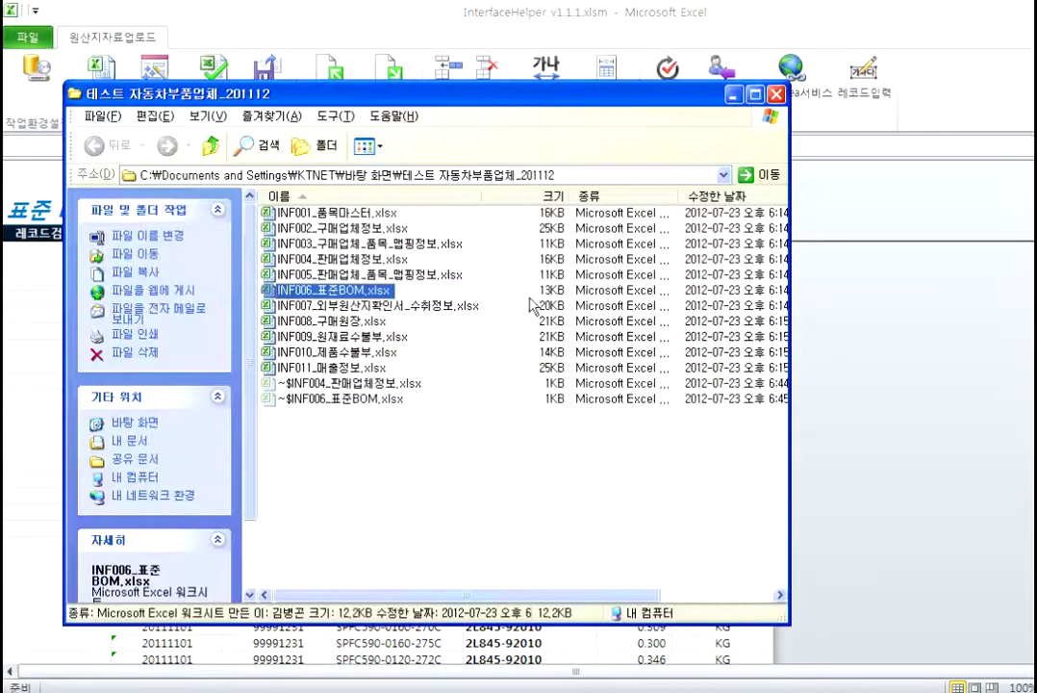
# Step: Open the INF007 origin-certificate file and copy its data rows A2:S111
pyautogui.click(433, 403)
pyautogui.doubleClick(361, 305)
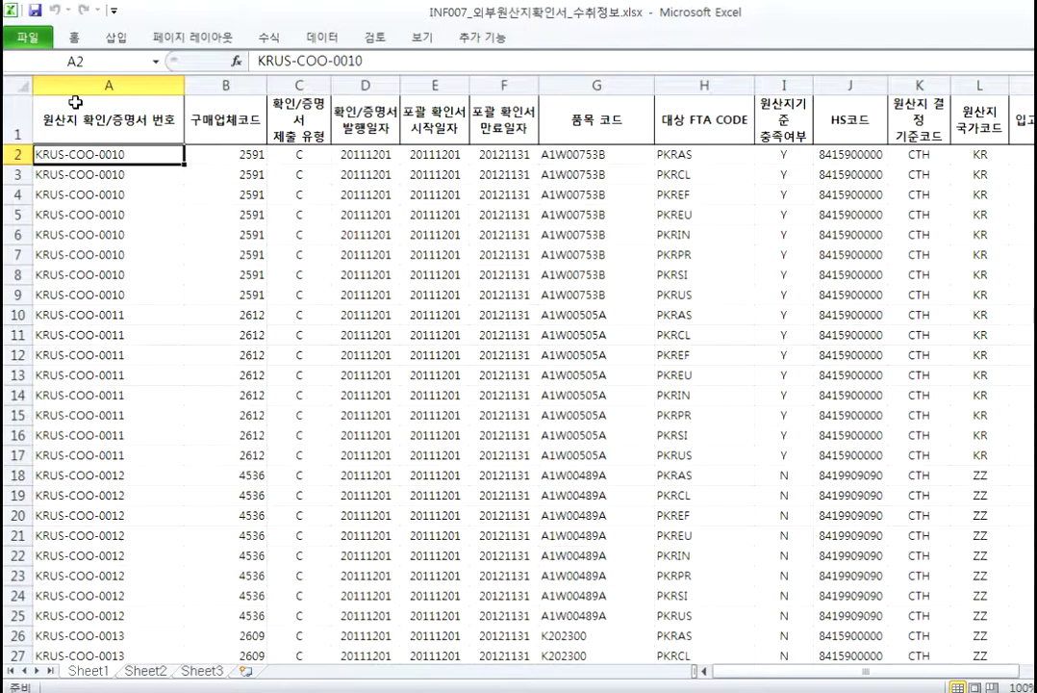
pyautogui.hotkey('shift', 'Right')
pyautogui.hotkey('shift', 'Right')
pyautogui.hotkey('shift', 'Right')
pyautogui.hotkey('shift', 'Right')
pyautogui.hotkey('shift', 'Right')
pyautogui.hotkey('shift', 'Right')
pyautogui.hotkey('shift', 'Right')
pyautogui.hotkey('shift', 'Right')
pyautogui.hotkey('shift', 'Right')
pyautogui.hotkey('shift', 'Right')
pyautogui.hotkey('shift', 'Right')
pyautogui.hotkey('shift', 'Right')
pyautogui.hotkey('shift', 'Right')
pyautogui.hotkey('shift', 'Right')
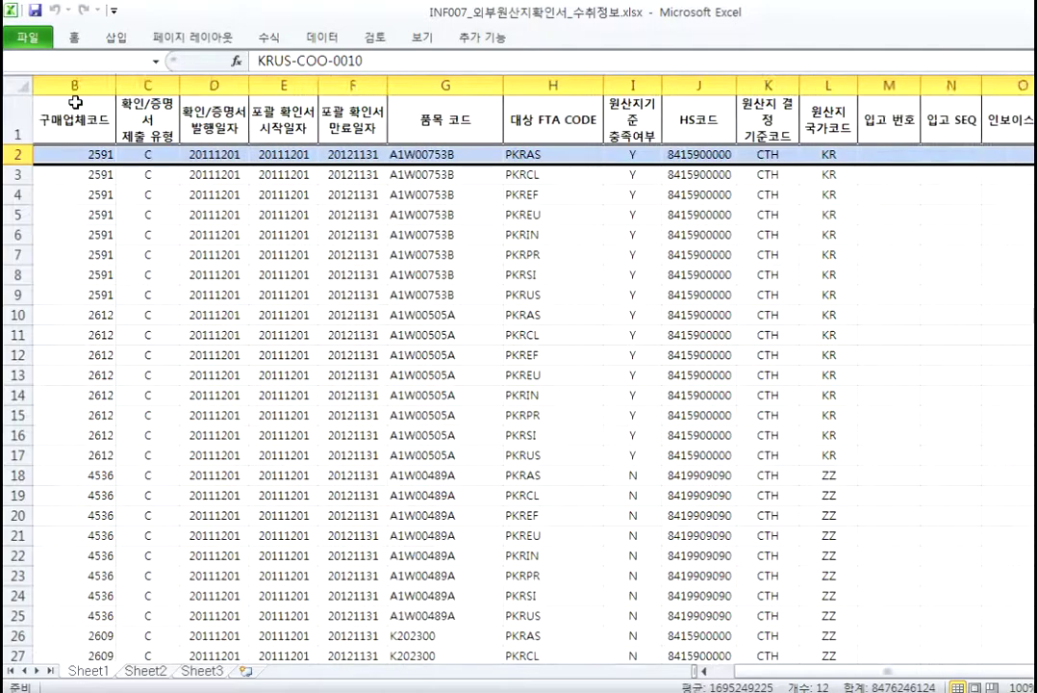
pyautogui.hotkey('shift', 'Right')
pyautogui.hotkey('shift', 'Right')
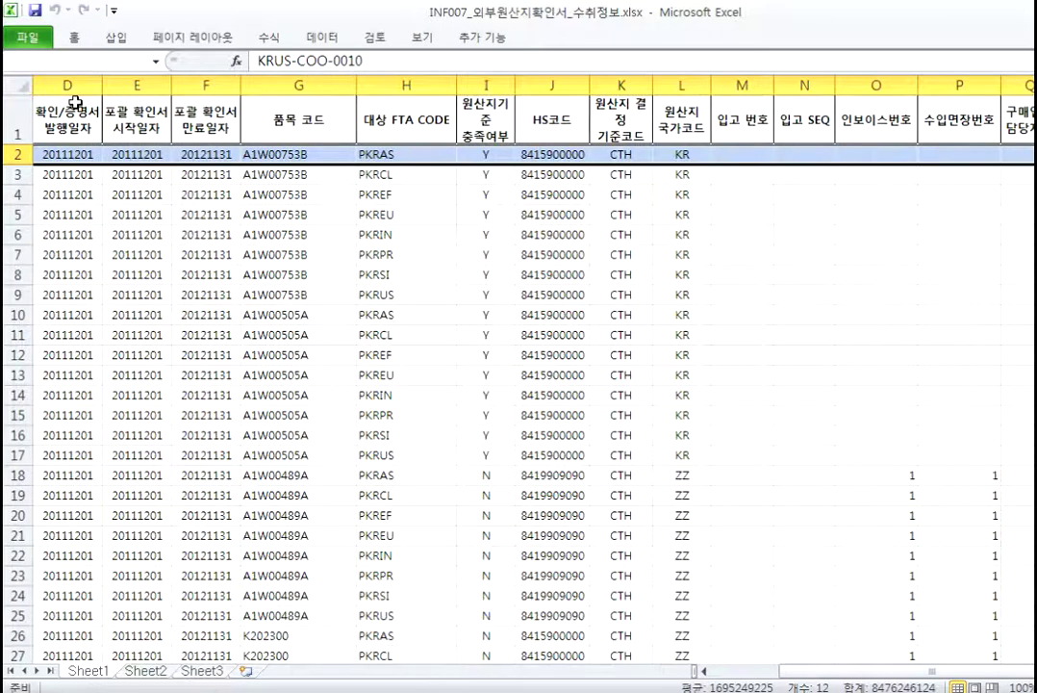
pyautogui.hotkey('shift', 'Right')
pyautogui.hotkey('shift', 'Right')
pyautogui.hotkey('shift', 'Right')
pyautogui.hotkey('shift', 'Right')
pyautogui.hotkey('shift', 'Right')
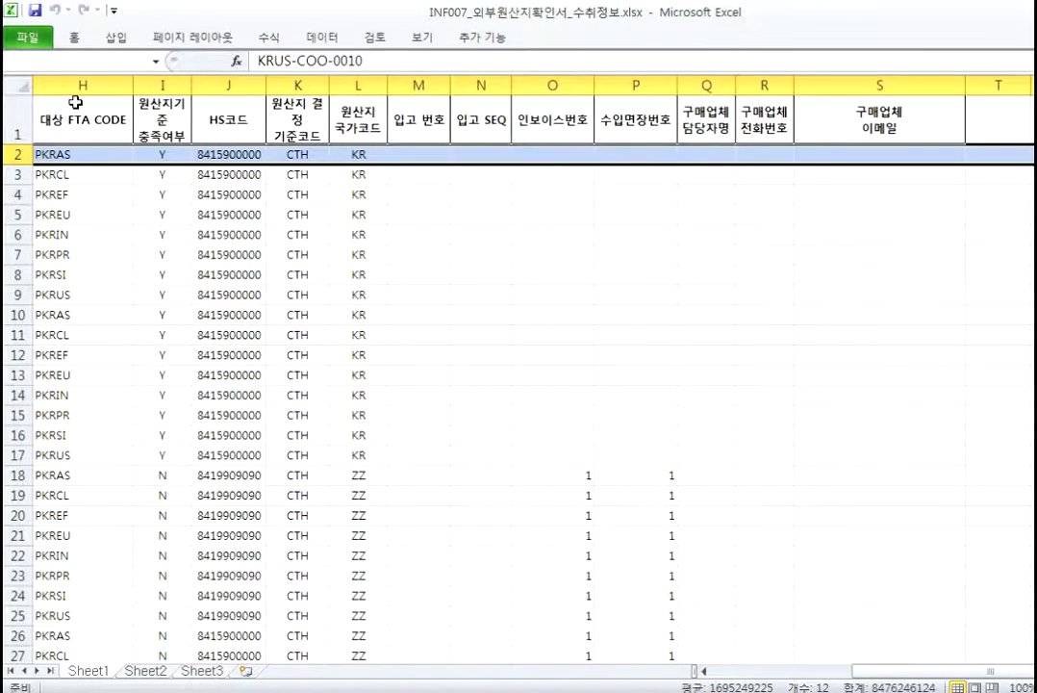
pyautogui.hotkey('shift', 'Left')
pyautogui.hotkey('shift', 'Left')
pyautogui.hotkey('shift', 'Left')
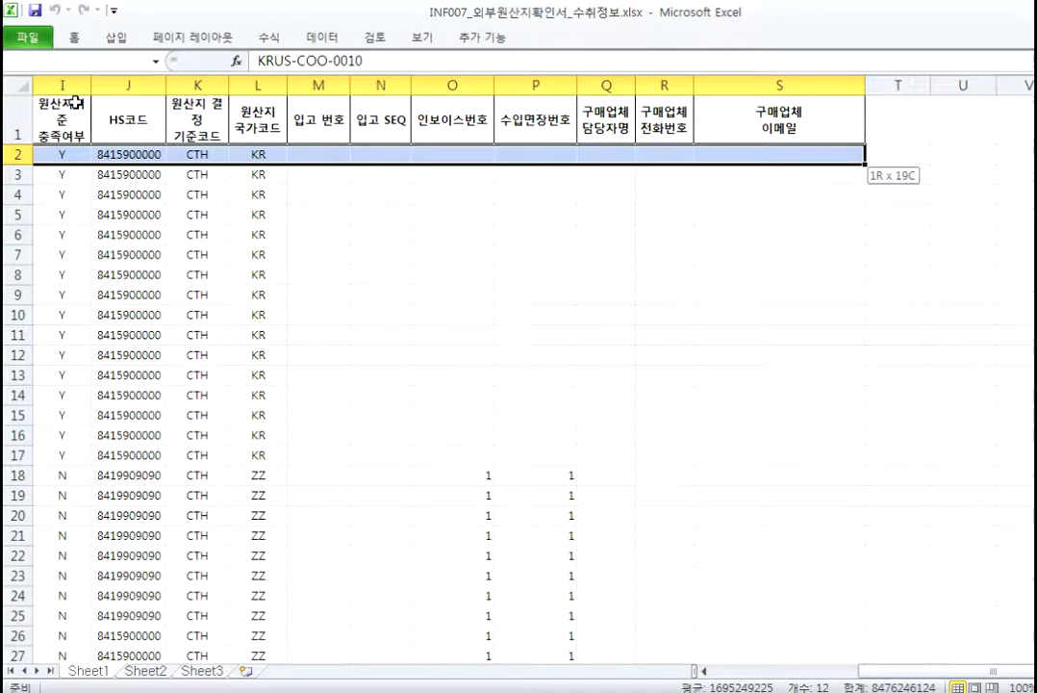
pyautogui.hotkey('ctrl', 'shift', 'Down')
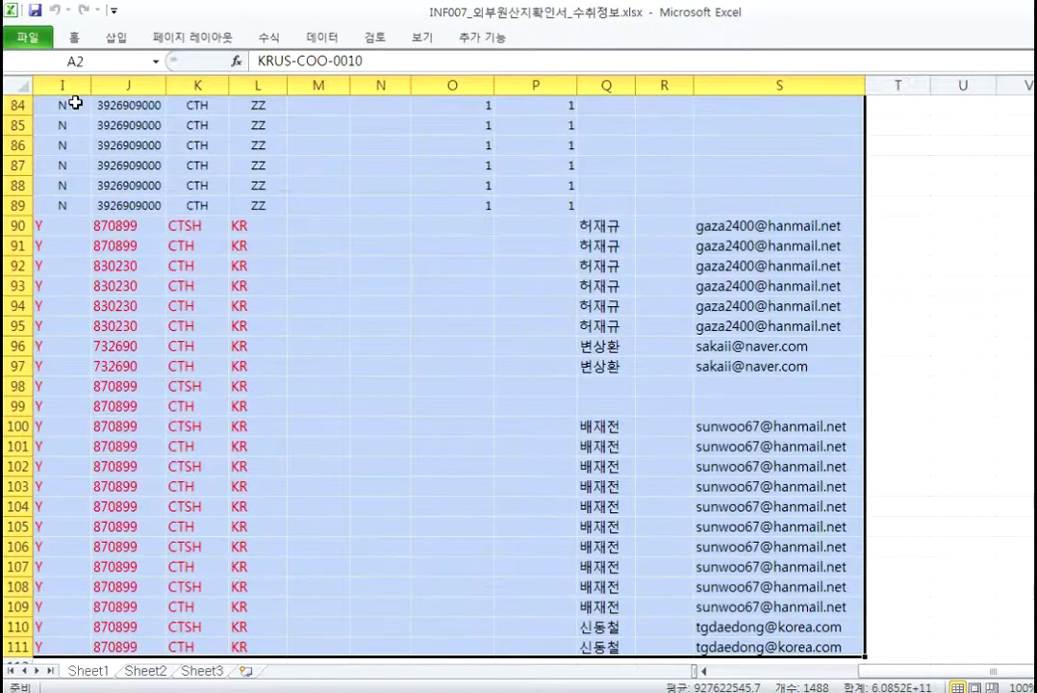
pyautogui.hotkey('ctrl', 'c')
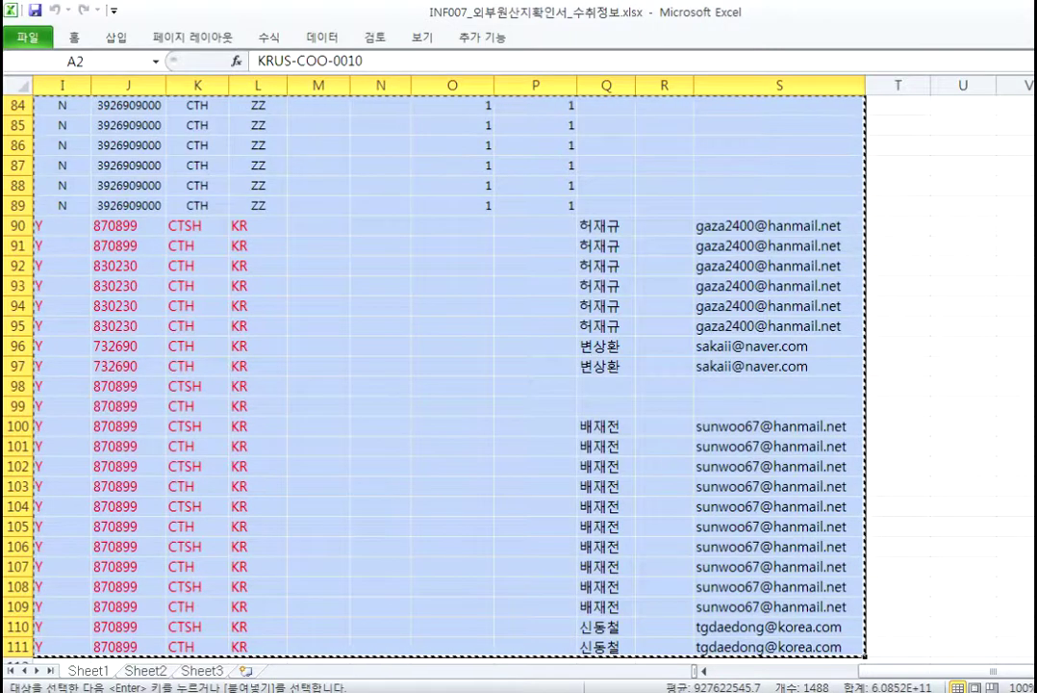
# Step: Paste the certificate rows into the 외부 원산지확인서 수취정보 sheet and validate them with no defects
pyautogui.hotkey('alt', 'Tab')
pyautogui.click(91, 96)
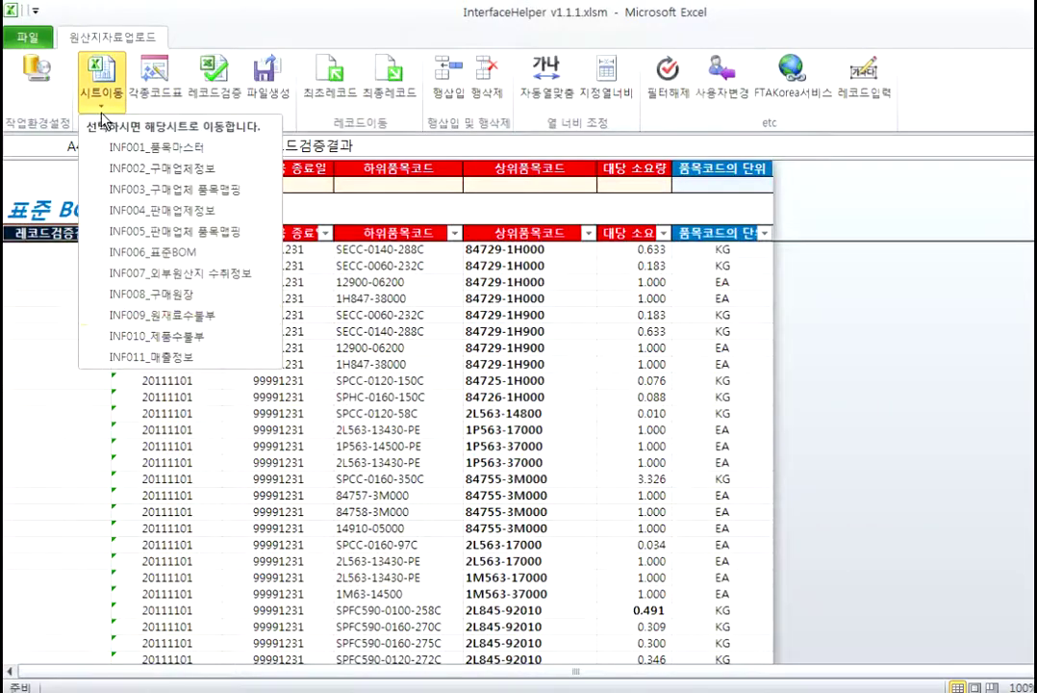
pyautogui.click(193, 274)
pyautogui.hotkey('ctrl', 'v')
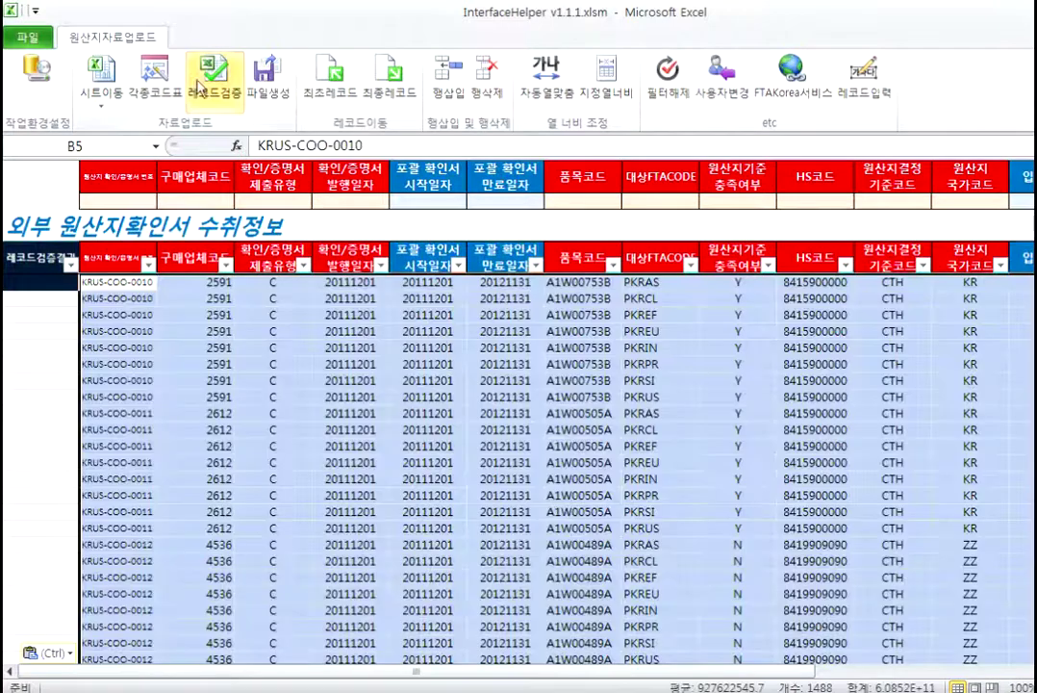
pyautogui.click(210, 77)
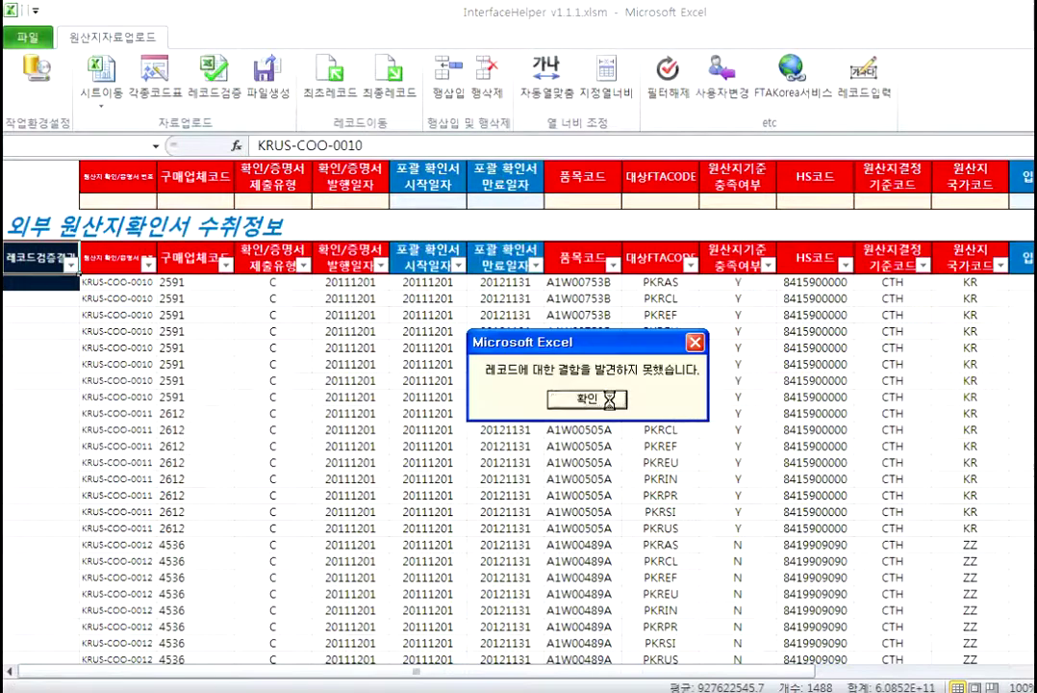
pyautogui.click(553, 394)
pyautogui.hotkey('alt', 'Tab')
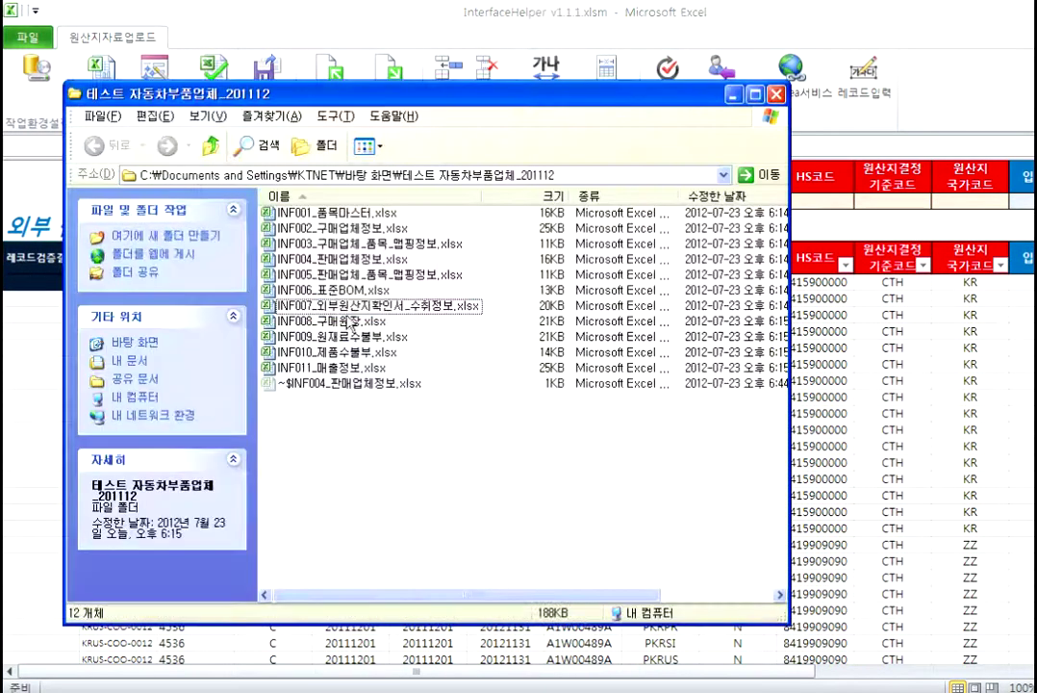
# Step: Open INF008_구매원장.xlsx and copy the purchase ledger rows A2:K140
pyautogui.doubleClick(332, 321)
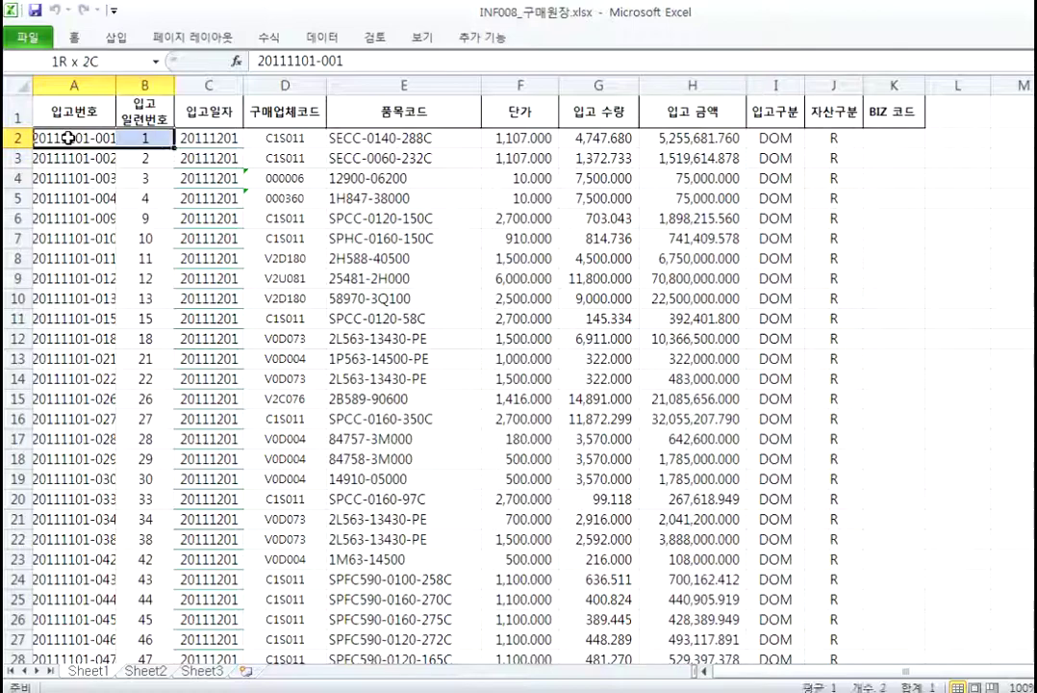
pyautogui.hotkey('shift', 'Right')
pyautogui.hotkey('shift', 'Right')
pyautogui.hotkey('shift', 'Right')
pyautogui.hotkey('shift', 'Right')
pyautogui.hotkey('shift', 'Right')
pyautogui.hotkey('shift', 'Right')
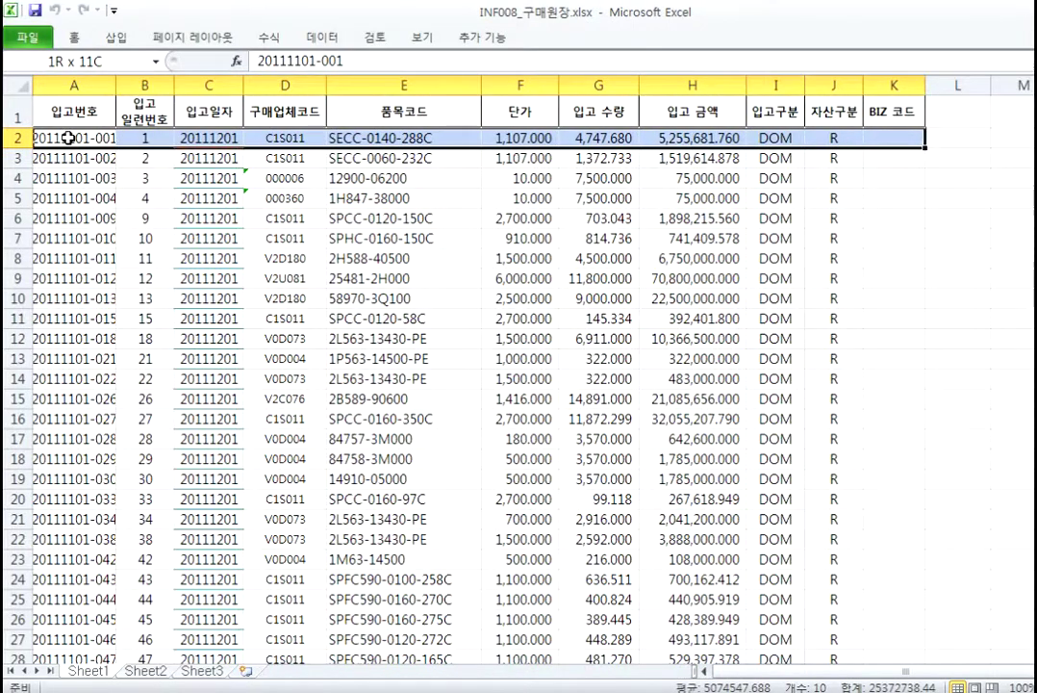
pyautogui.hotkey('ctrl', 'shift', 'Down')
pyautogui.hotkey('ctrl', 'c')
# Step: Paste the ledger rows at the first record cell of the 구매원장 sheet and run the record check
pyautogui.hotkey('alt', 'Tab')
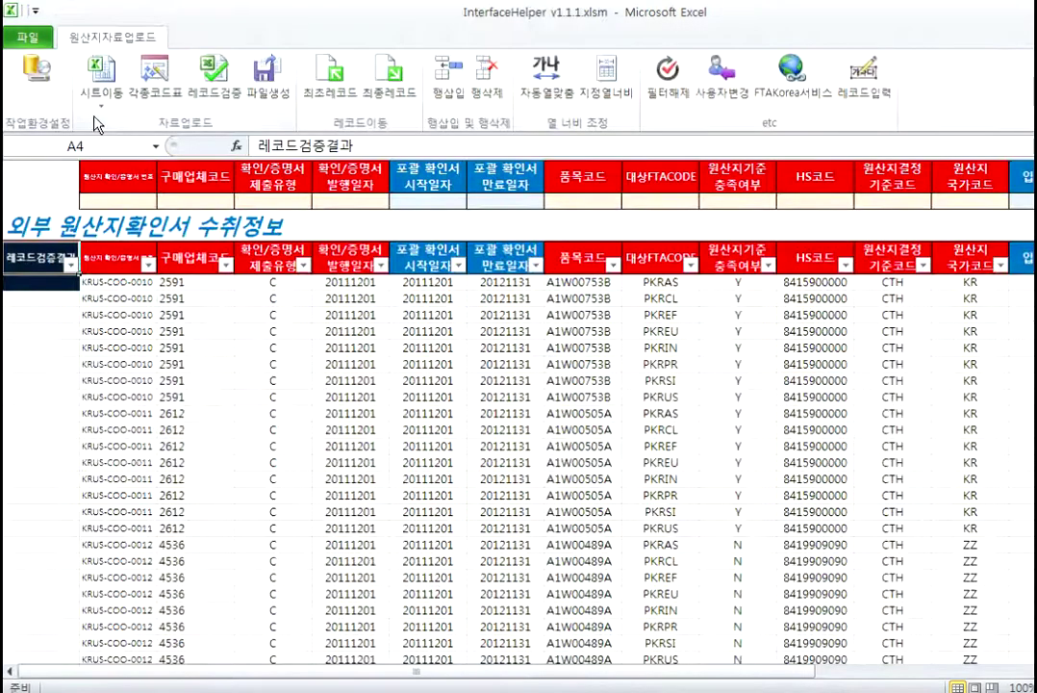
pyautogui.click(101, 77)
pyautogui.click(173, 294)
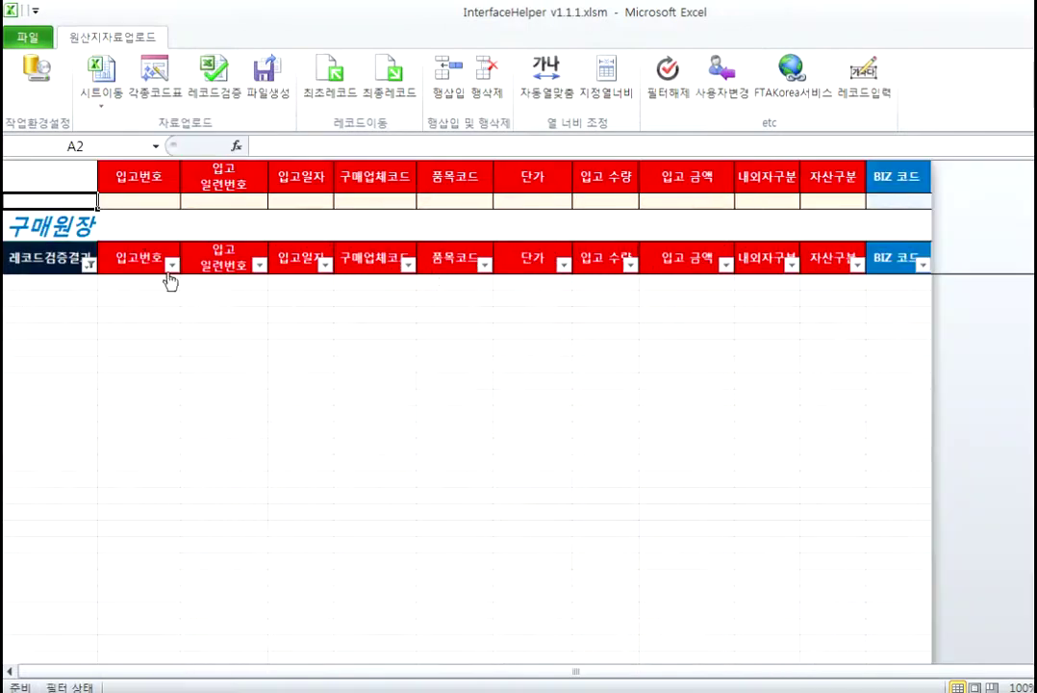
pyautogui.click(327, 96)
pyautogui.hotkey('ctrl', 'v')
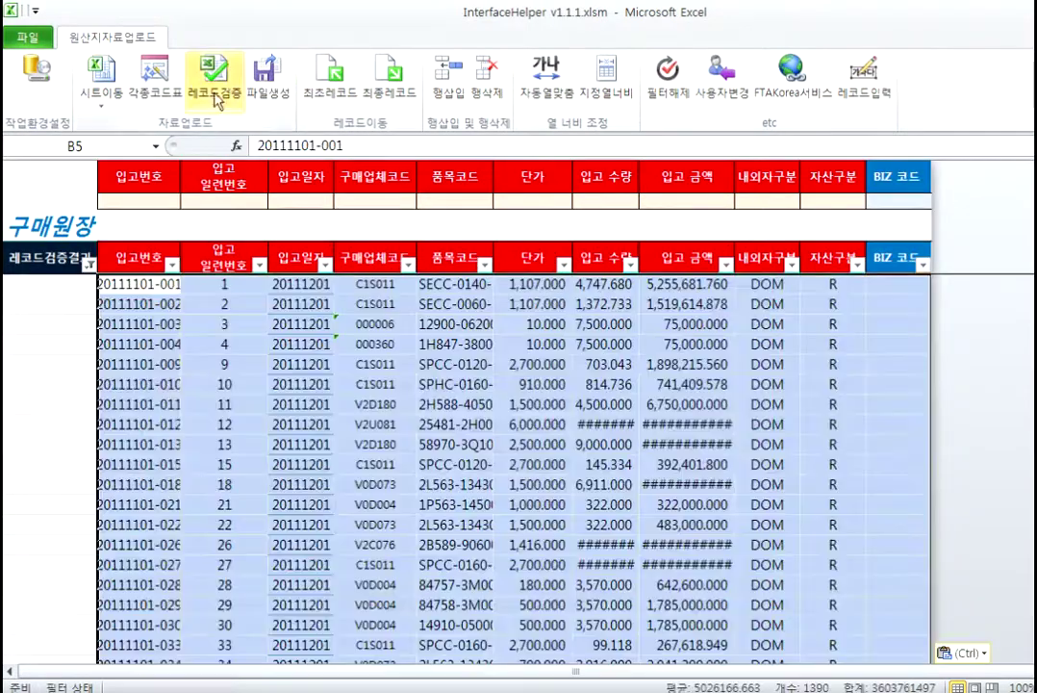
pyautogui.click(213, 77)
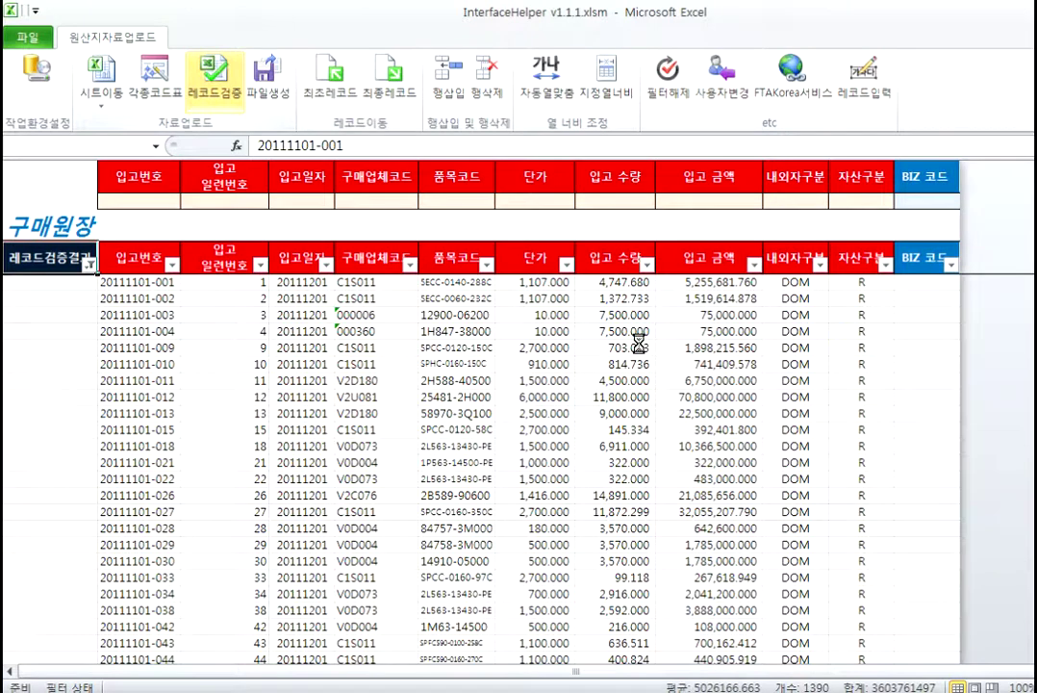
pyautogui.press('Return')
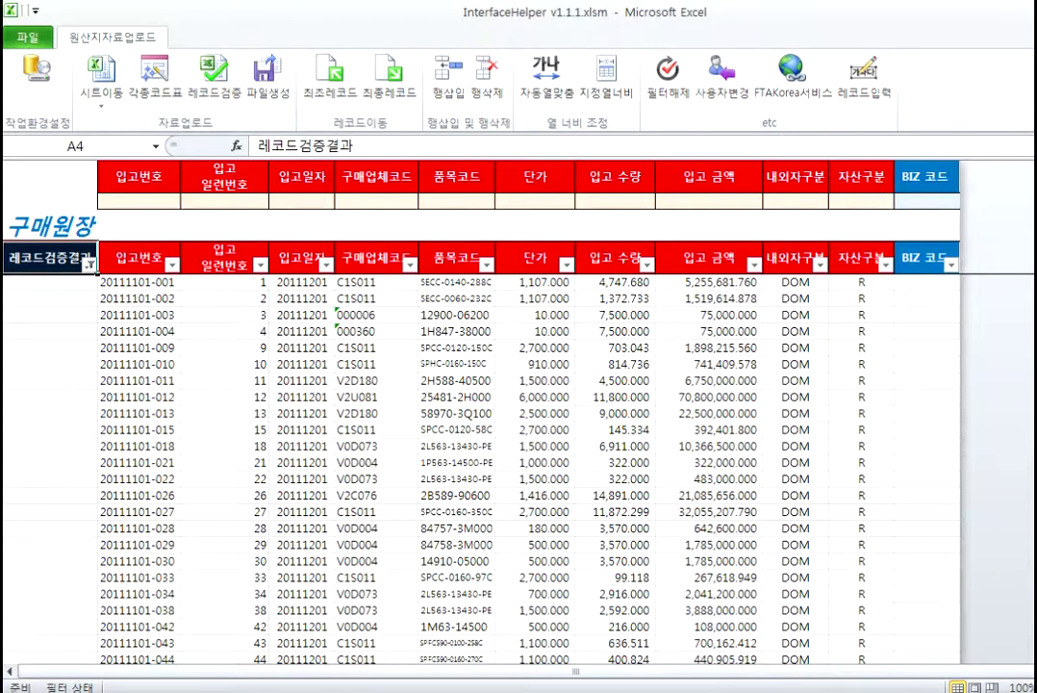
# Step: Open INF009_원재료수불부.xlsx and select its raw-material data rows starting at A2
pyautogui.doubleClick(363, 332)
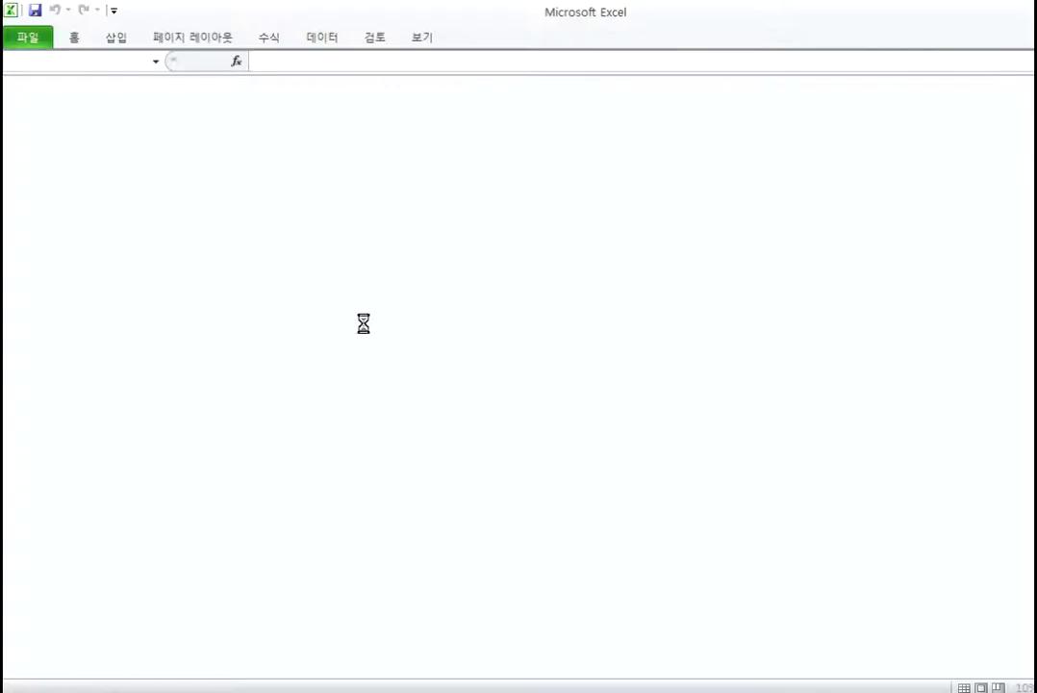
pyautogui.click(44, 124)
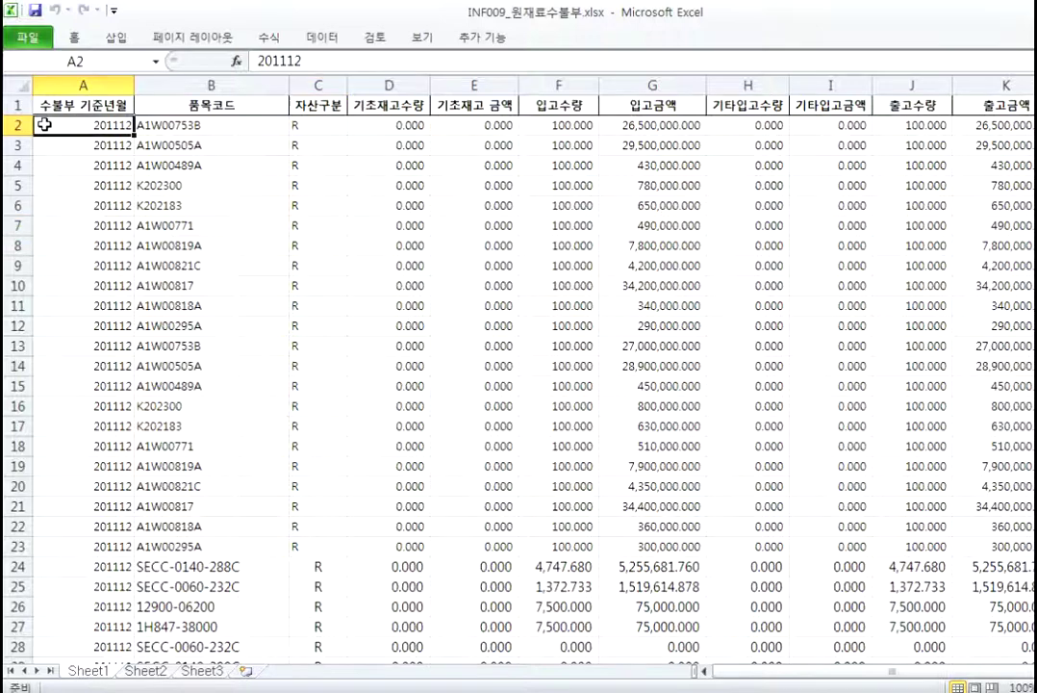
pyautogui.hotkey('shift', 'Right')
pyautogui.hotkey('ctrl', 'shift', 'Right')
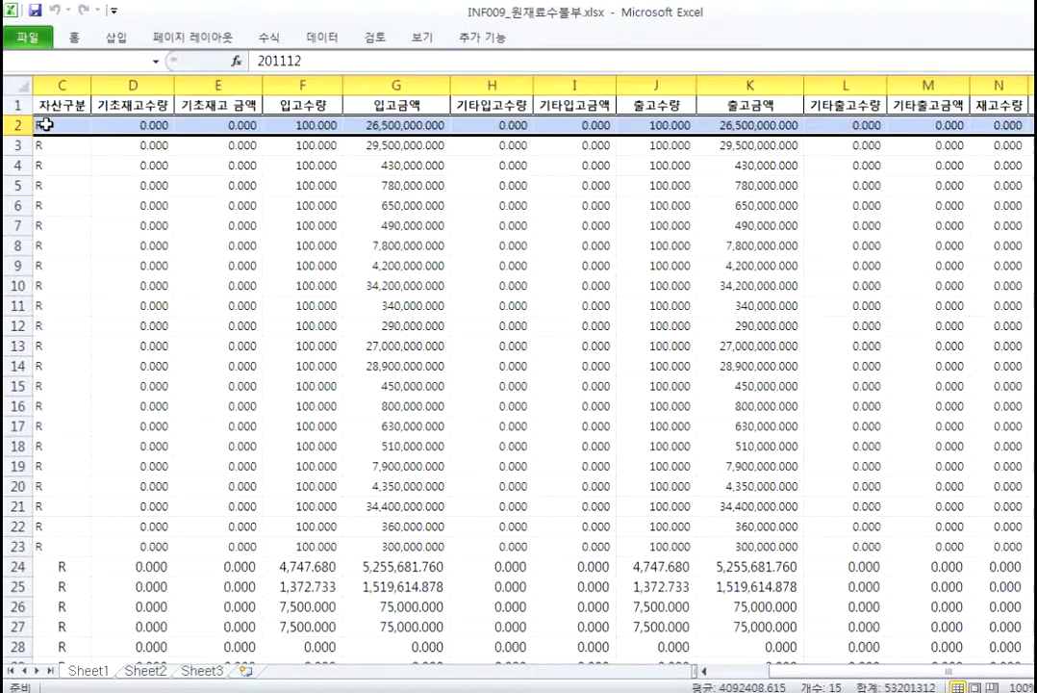
pyautogui.hotkey('ctrl', 'w')
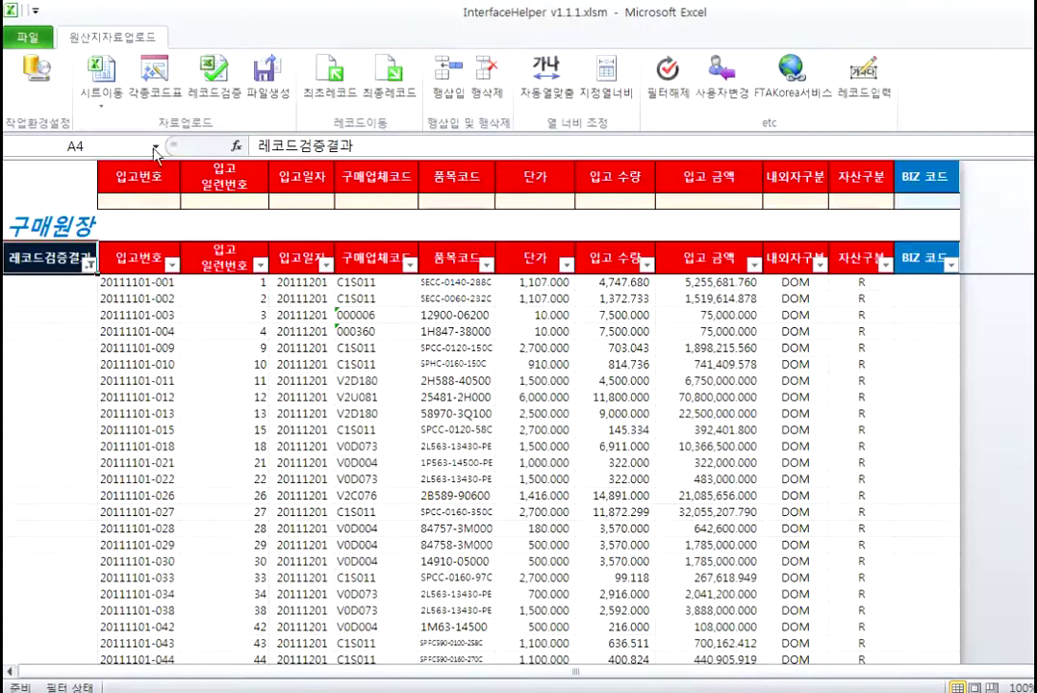
# Step: Paste the rows at B5 of the INF009 원재료수불부 sheet and run 레코드검증, which finds no defects
pyautogui.click(121, 108)
pyautogui.click(164, 314)
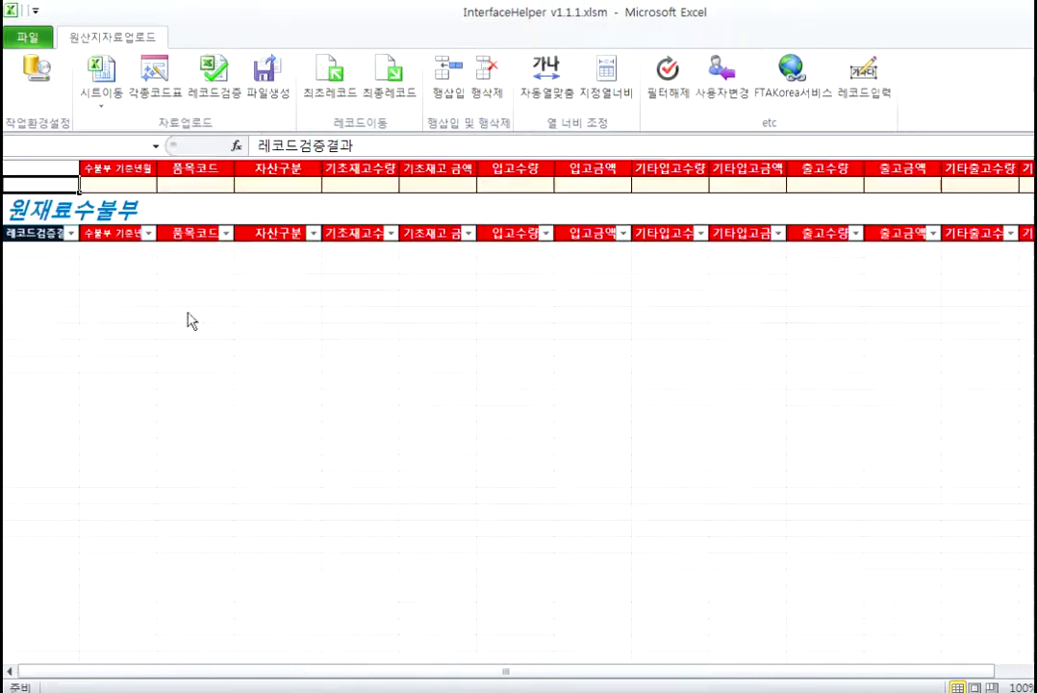
pyautogui.click(102, 253)
pyautogui.click(325, 96)
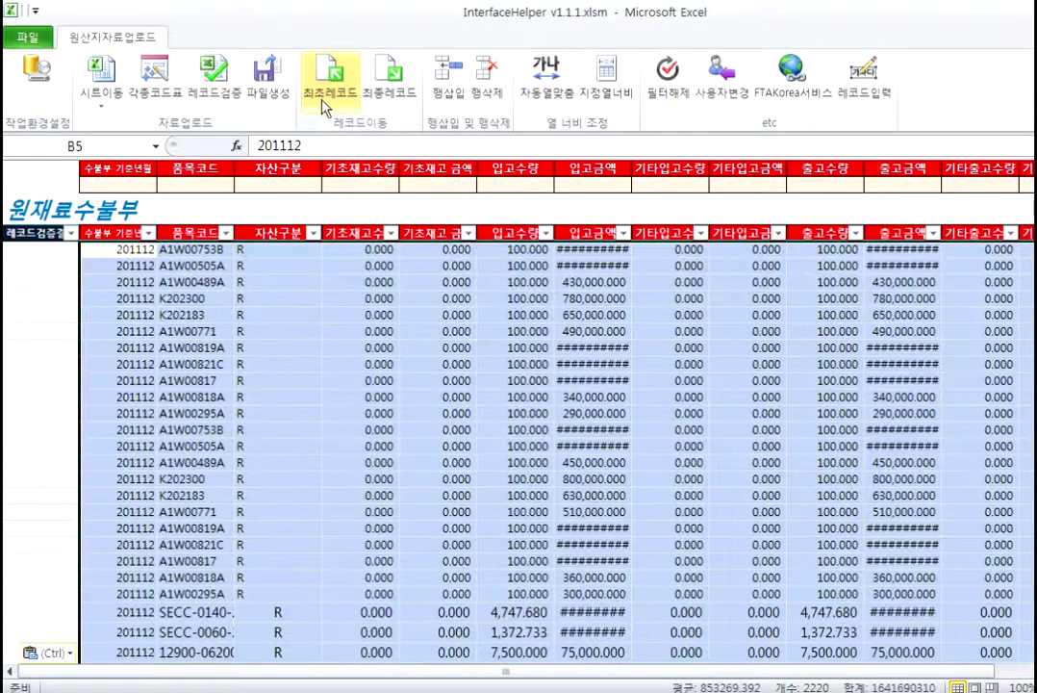
pyautogui.click(216, 79)
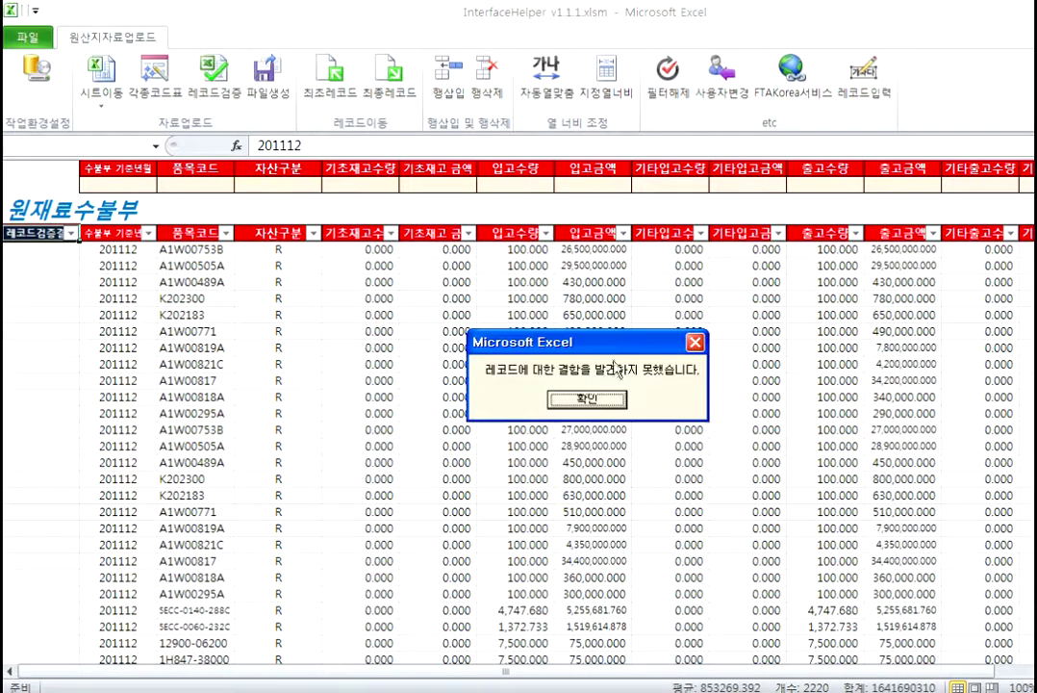
pyautogui.click(495, 348)
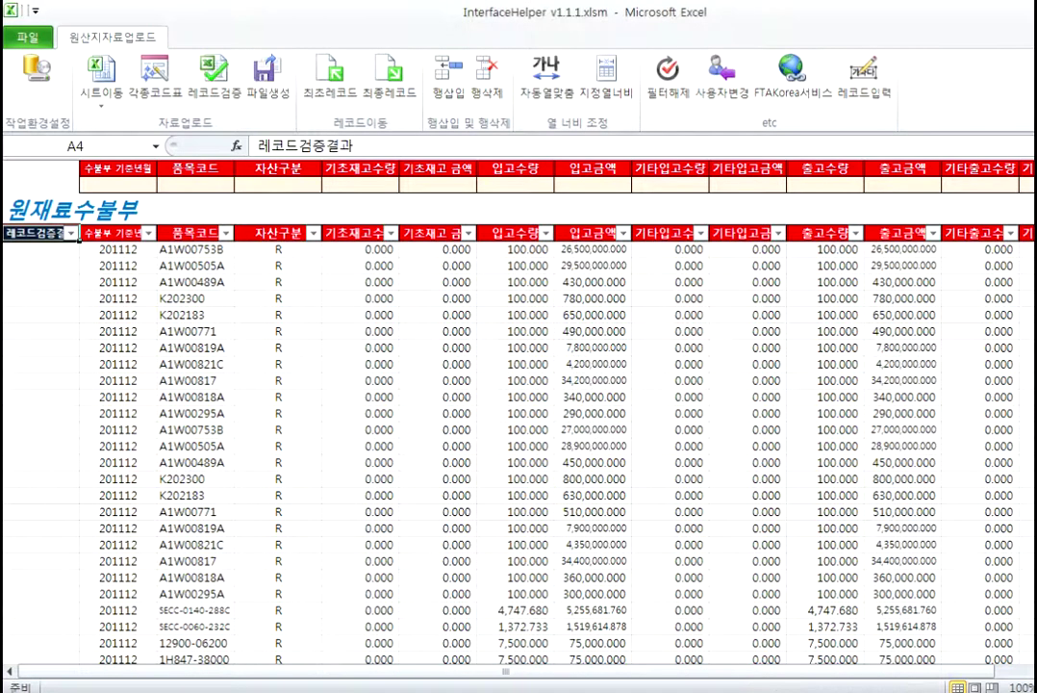
pyautogui.press('Down')
# Step: Open INF010_제품수불부.xlsx, close the folder, and copy its product-ledger rows A2:N65
pyautogui.press('Return')
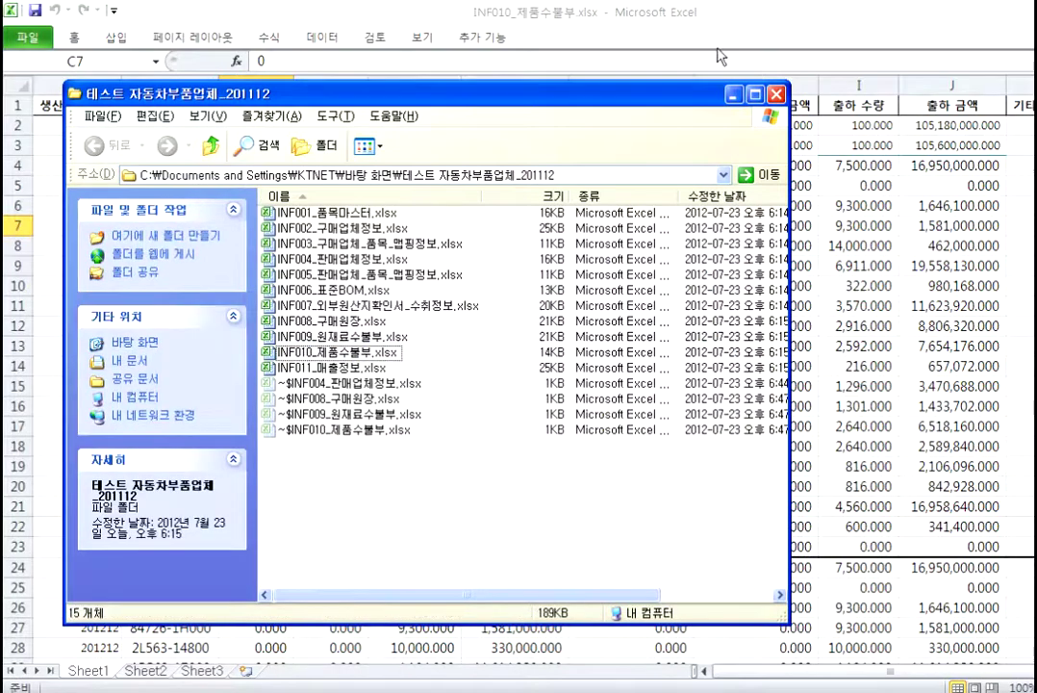
pyautogui.click(776, 93)
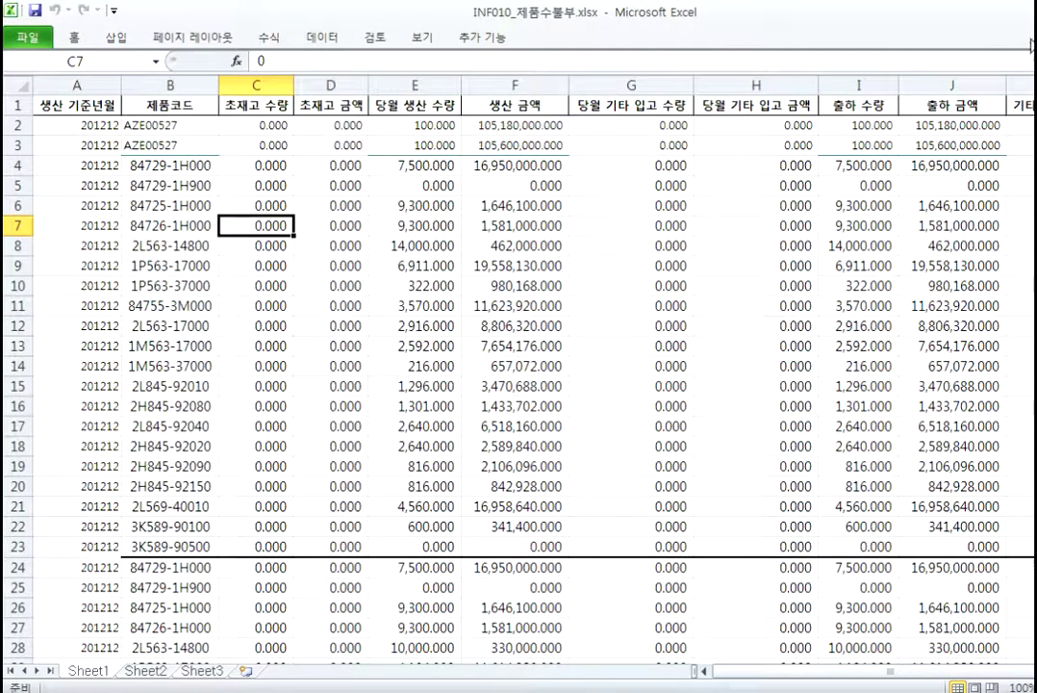
pyautogui.click(99, 127)
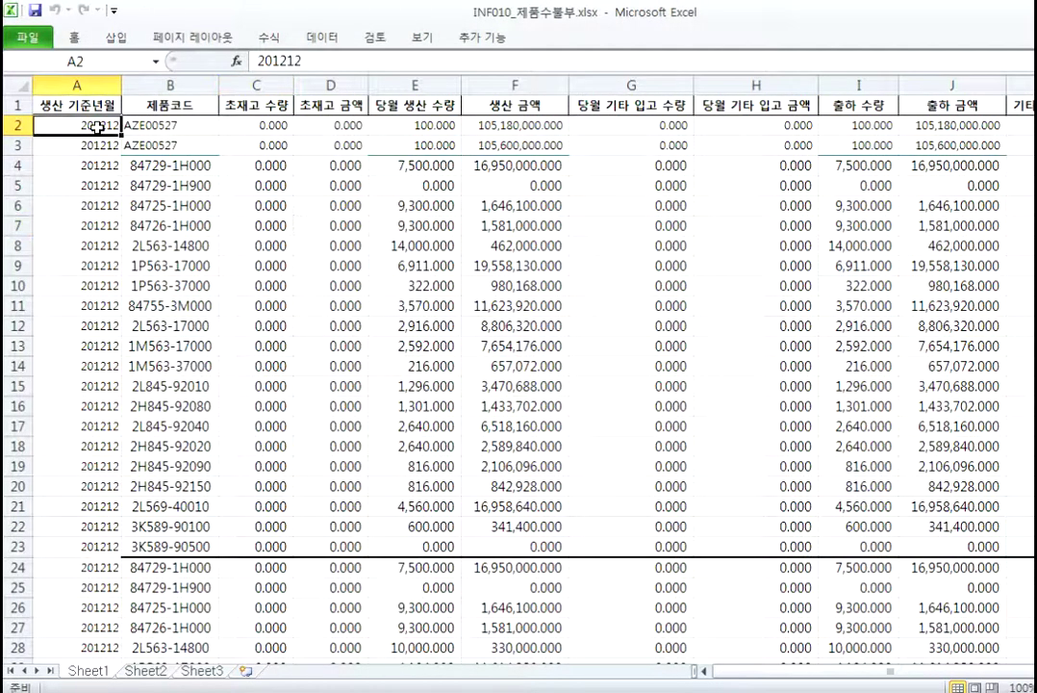
pyautogui.hotkey('shift', 'Right')
pyautogui.hotkey('shift', 'Right')
pyautogui.hotkey('shift', 'Right')
pyautogui.hotkey('shift', 'Right')
pyautogui.hotkey('shift', 'Right')
pyautogui.hotkey('shift', 'Right')
pyautogui.hotkey('shift', 'Right')
pyautogui.hotkey('shift', 'Right')
pyautogui.hotkey('shift', 'Right')
pyautogui.hotkey('shift', 'Right')
pyautogui.hotkey('shift', 'Right')
pyautogui.hotkey('shift', 'Right')
pyautogui.hotkey('shift', 'Right')
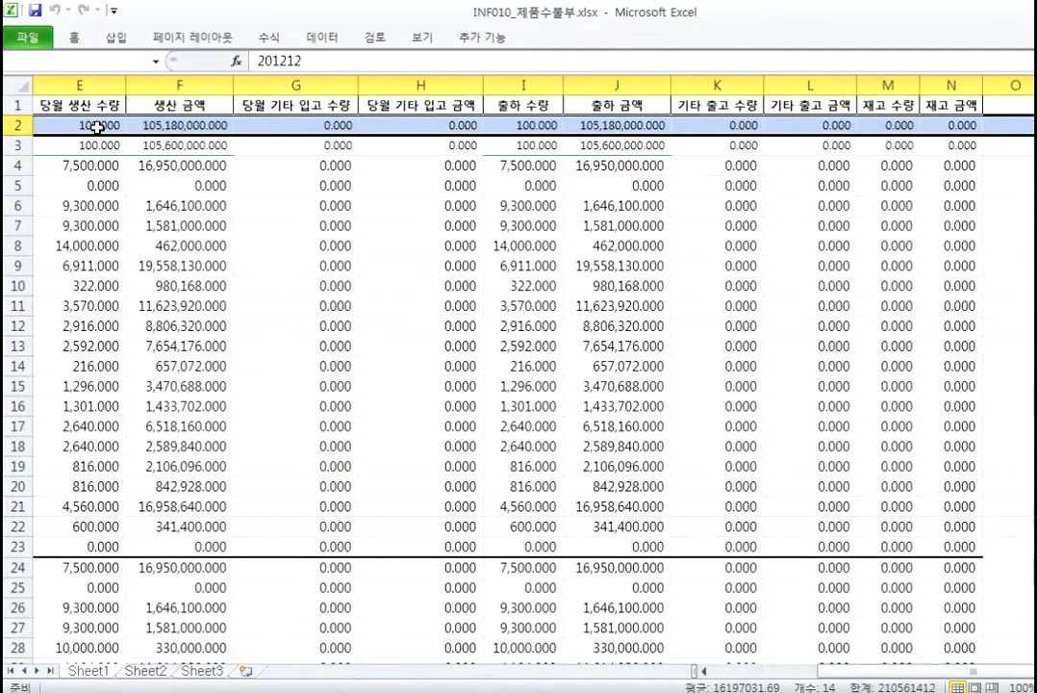
pyautogui.hotkey('ctrl', 'shift', 'Down')
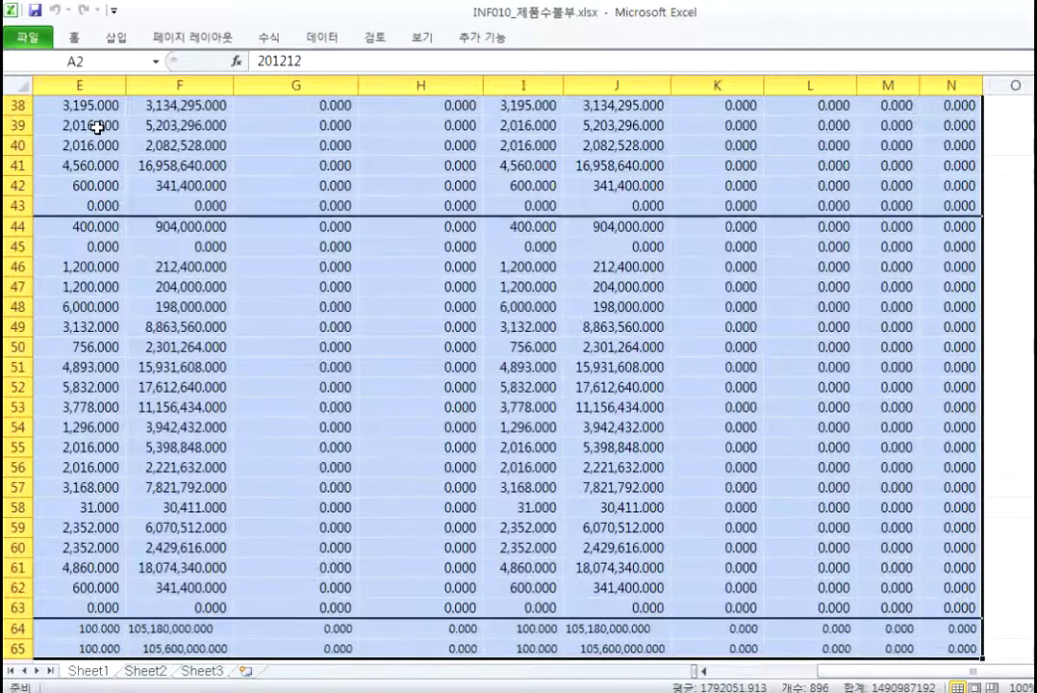
pyautogui.hotkey('ctrl', 'c')
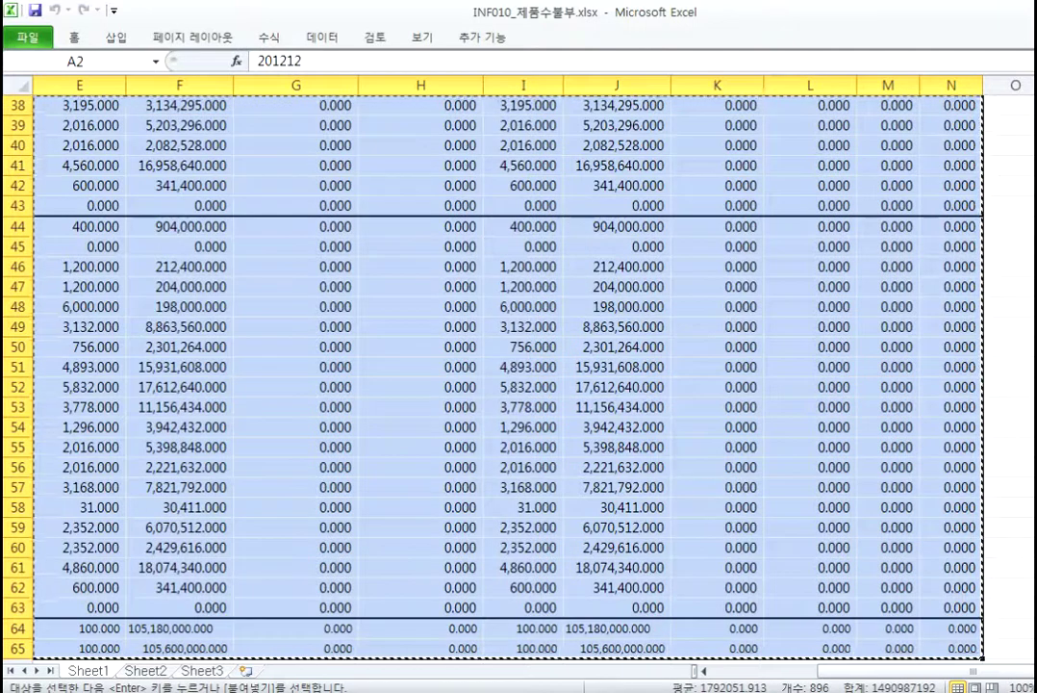
# Step: Paste the rows at B5 of the INF010 제품수불부 sheet and validate them with 레코드검증 (no defects)
pyautogui.hotkey('alt', 'Tab')
pyautogui.click(102, 100)
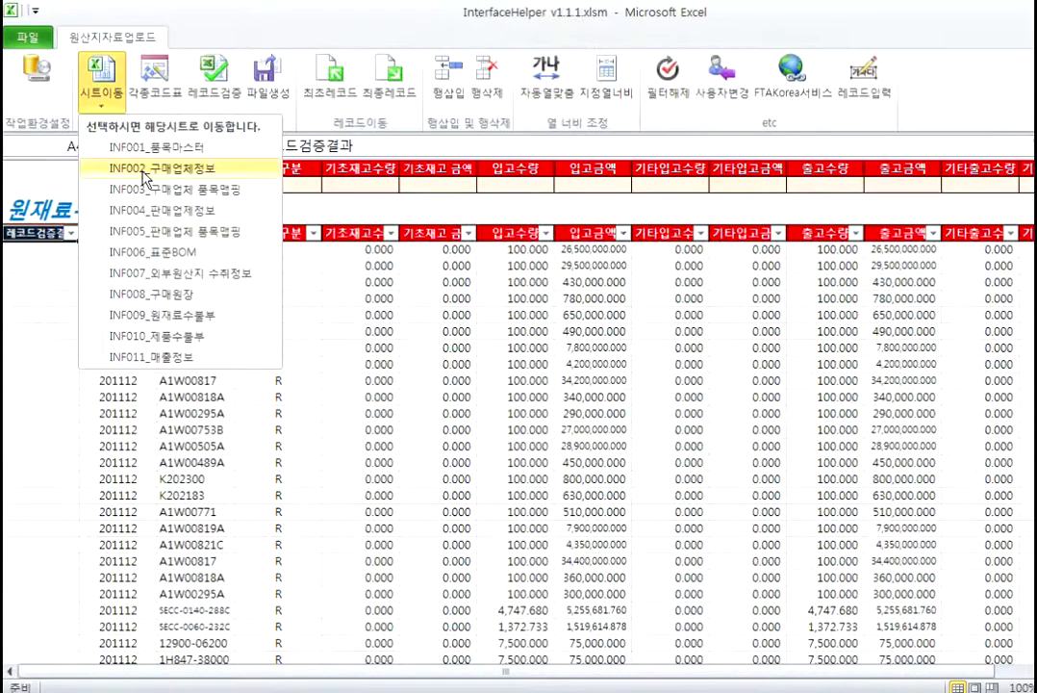
pyautogui.click(169, 334)
pyautogui.click(157, 247)
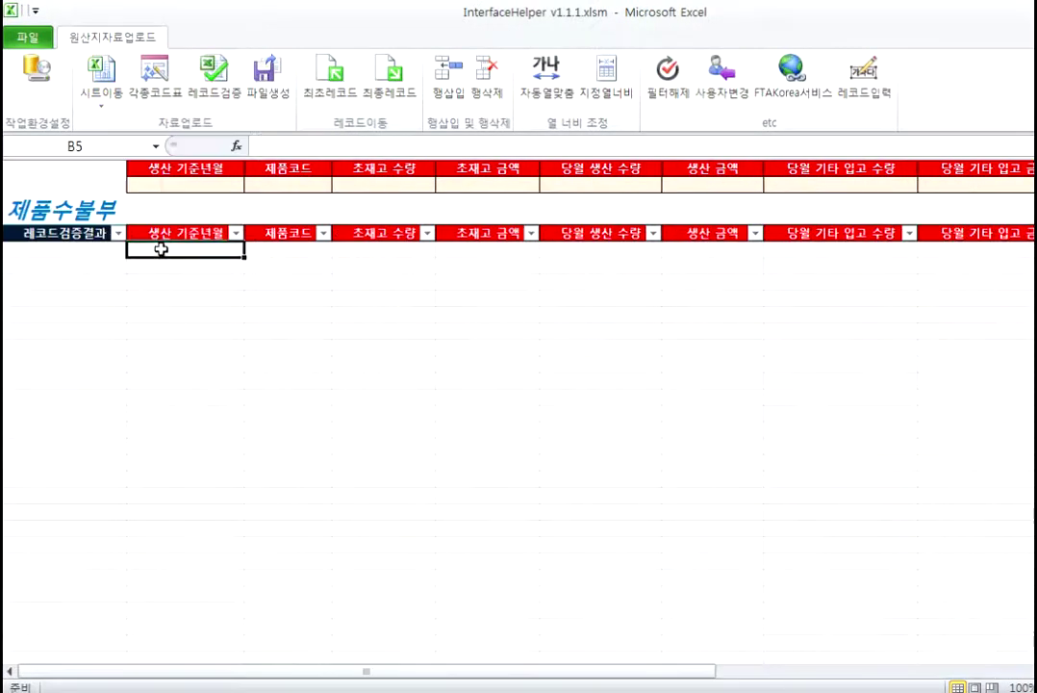
pyautogui.click(335, 100)
pyautogui.click(214, 87)
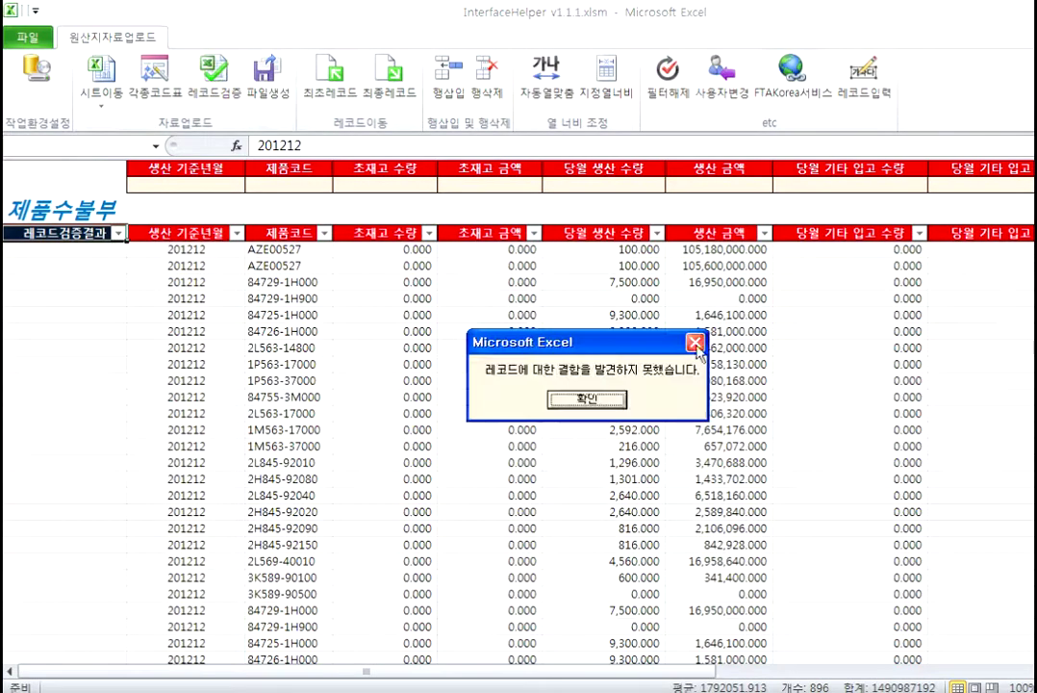
pyautogui.click(587, 398)
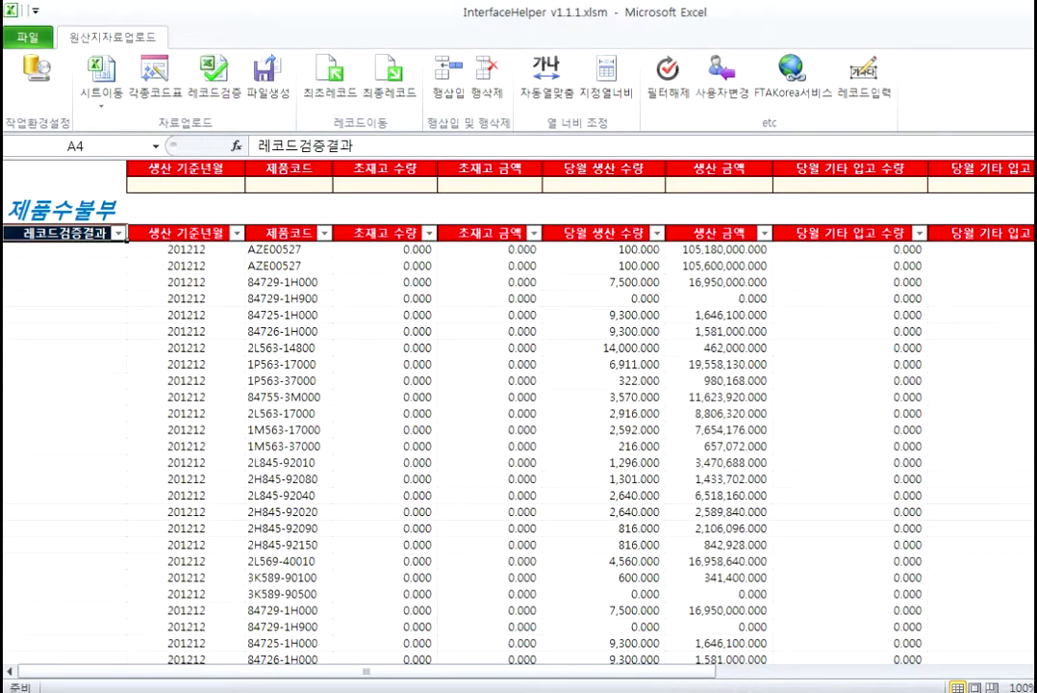
pyautogui.hotkey('ctrl', 'Tab')
pyautogui.hotkey('ctrl', 'Tab')
# Step: Switch the helper to the INF011 매출정보 sheet and open INF011_매출정보.xlsx
pyautogui.click(88, 98)
pyautogui.click(183, 354)
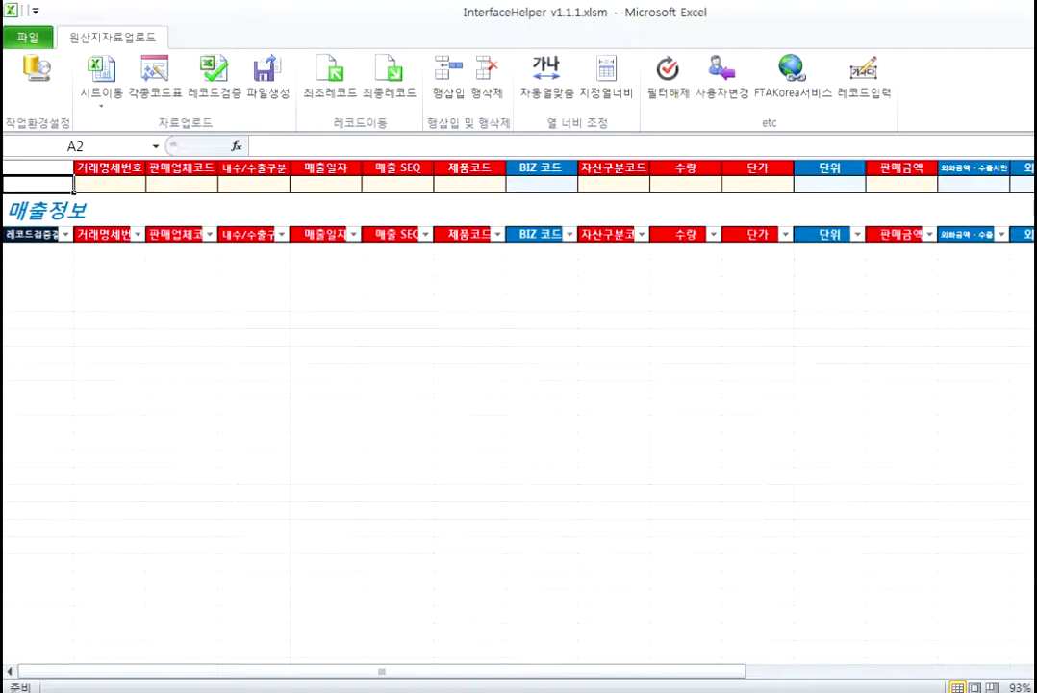
pyautogui.hotkey('alt', 'Tab')
pyautogui.doubleClick(341, 370)
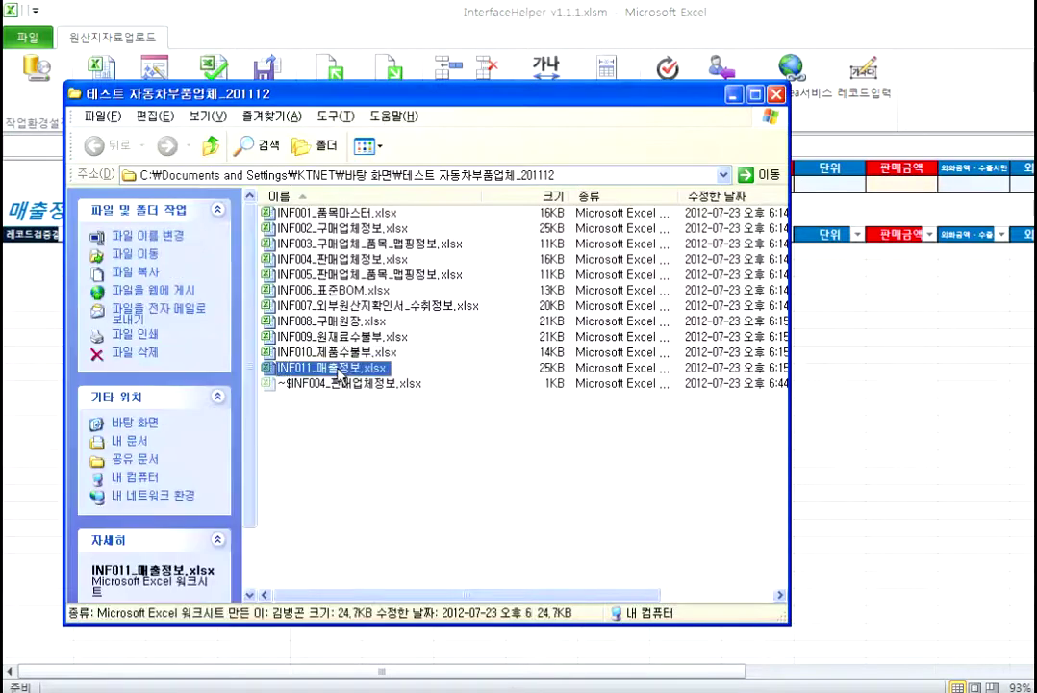
# Step: Copy the INF011 sales records from A2 down through row 84
pyautogui.click(76, 102)
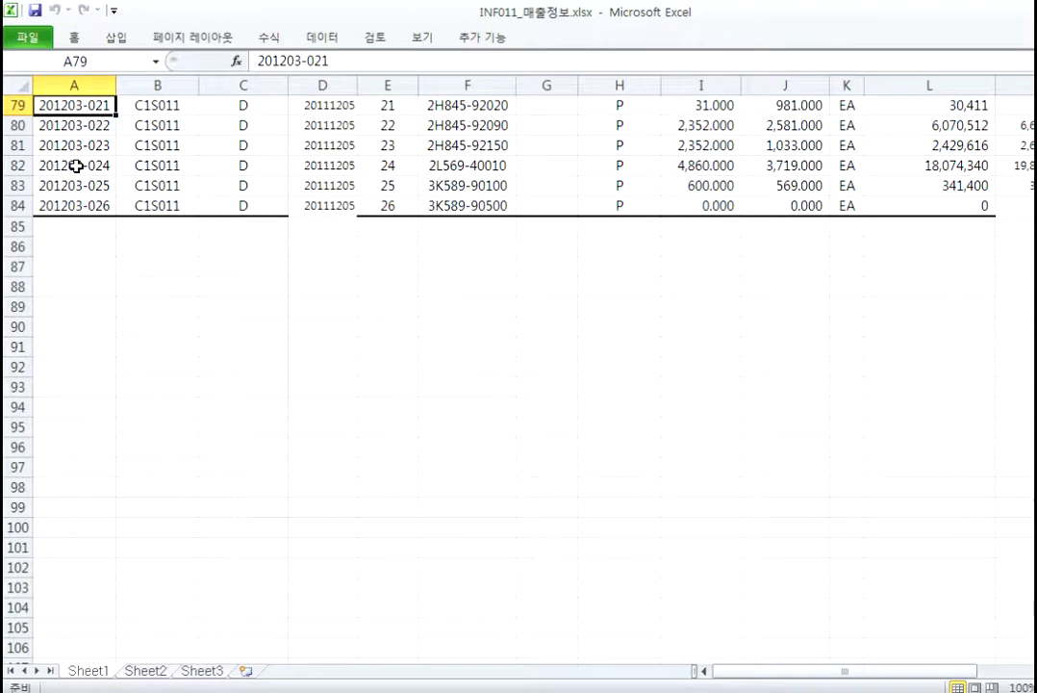
pyautogui.hotkey('ctrl', 'Home')
pyautogui.hotkey('shift', 'Right')
pyautogui.hotkey('shift', 'Right')
pyautogui.hotkey('shift', 'Right')
pyautogui.hotkey('shift', 'Right')
pyautogui.hotkey('shift', 'Right')
pyautogui.hotkey('shift', 'Right')
pyautogui.hotkey('shift', 'Right')
pyautogui.hotkey('shift', 'Right')
pyautogui.hotkey('shift', 'Right')
pyautogui.hotkey('shift', 'Right')
pyautogui.hotkey('shift', 'Right')
pyautogui.hotkey('shift', 'Right')
pyautogui.hotkey('shift', 'Right')
pyautogui.hotkey('shift', 'Right')
pyautogui.hotkey('shift', 'Right')
pyautogui.hotkey('shift', 'Right')
pyautogui.hotkey('shift', 'Right')
pyautogui.hotkey('shift', 'Right')
pyautogui.hotkey('shift', 'Right')
pyautogui.hotkey('shift', 'Right')
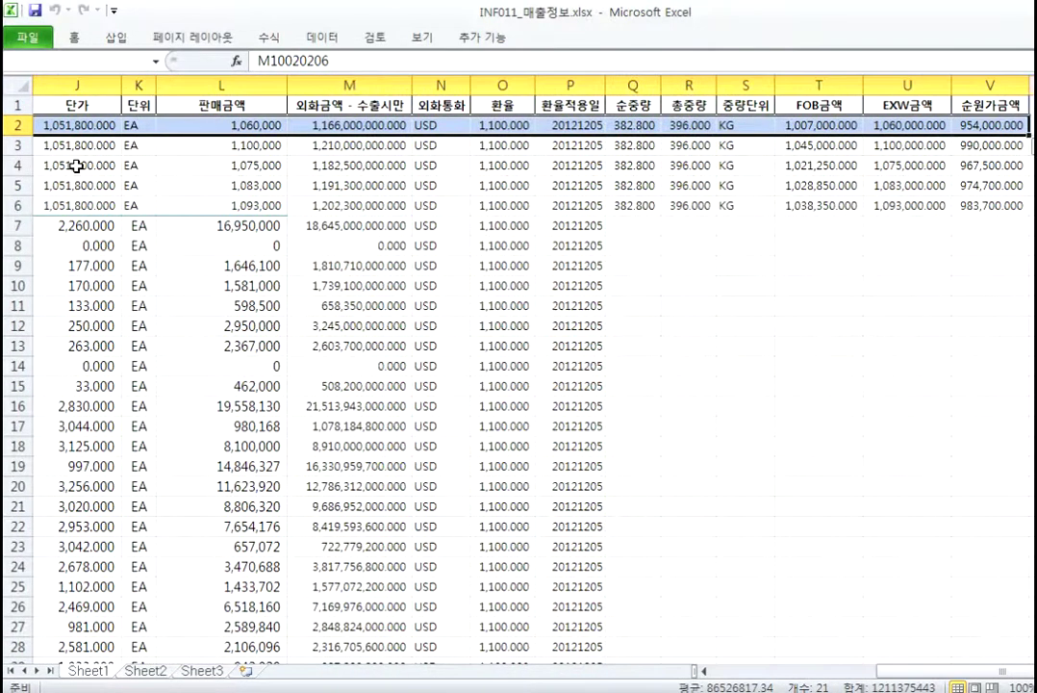
pyautogui.hotkey('ctrl', 'shift', 'Down')
pyautogui.hotkey('ctrl', 'c')
# Step: Paste the sales records at B5 of 매출정보 and run 레코드검증, flagging 3 defective records
pyautogui.hotkey('alt', 'Tab')
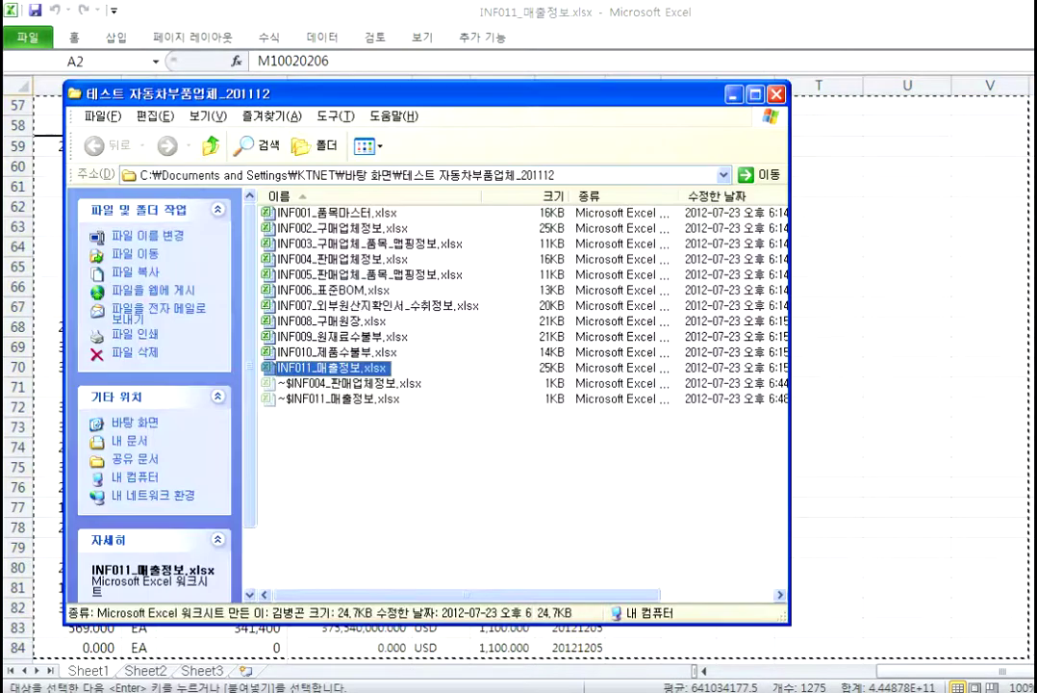
pyautogui.hotkey('alt', 'Tab')
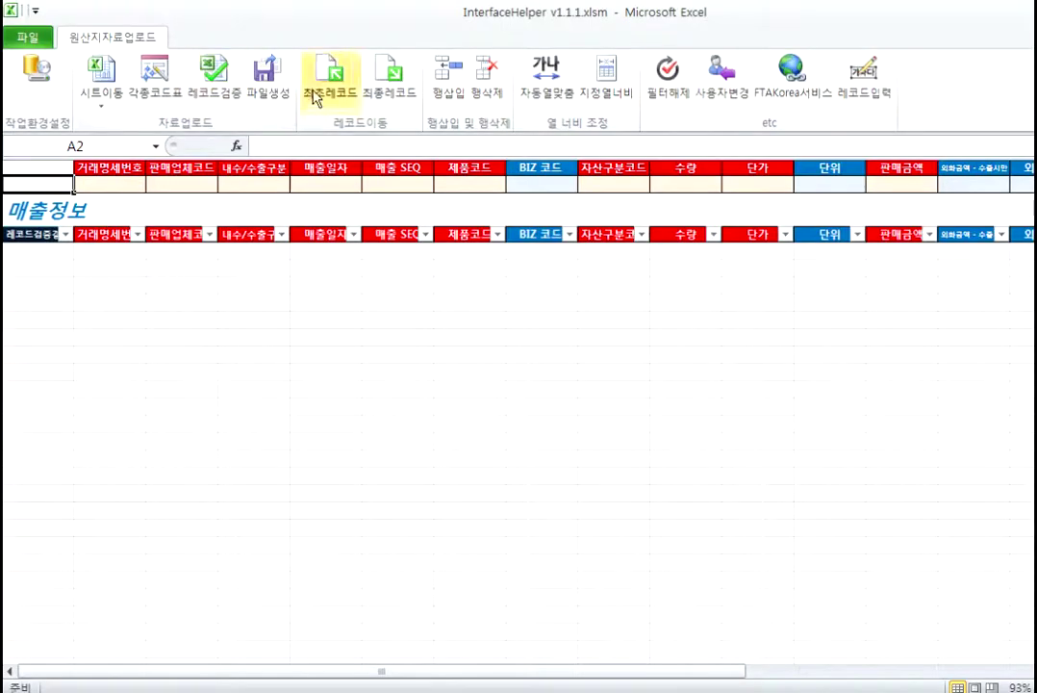
pyautogui.click(142, 250)
pyautogui.hotkey('ctrl', 'v')
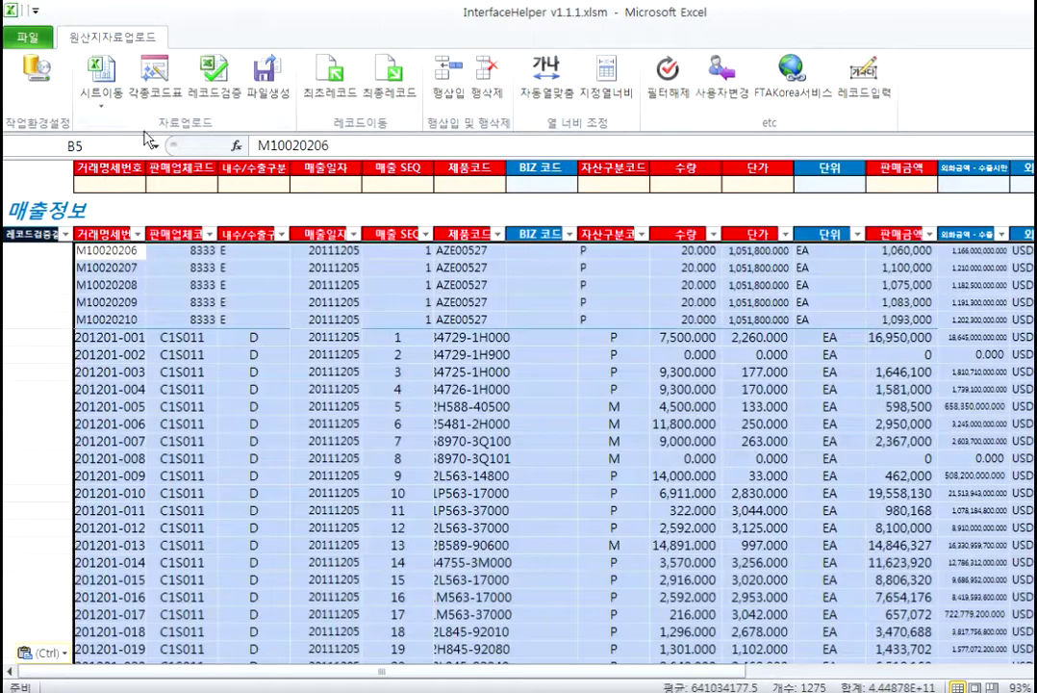
pyautogui.click(240, 77)
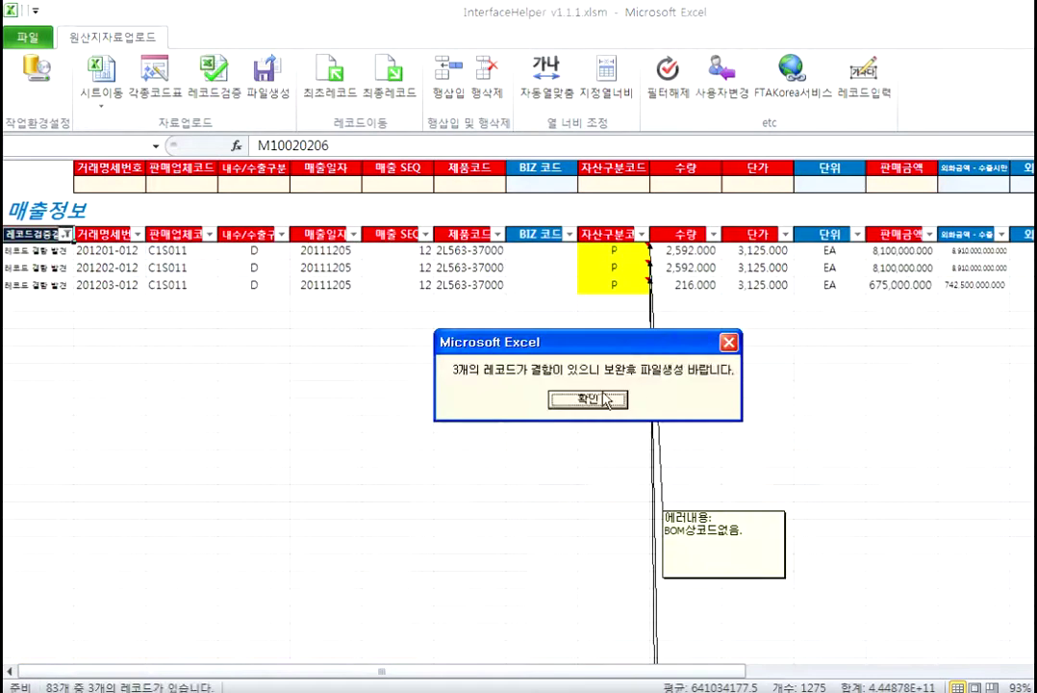
# Step: Dismiss the defect message and inspect the flagged asset code cells of the three records
pyautogui.click(589, 401)
pyautogui.click(644, 250)
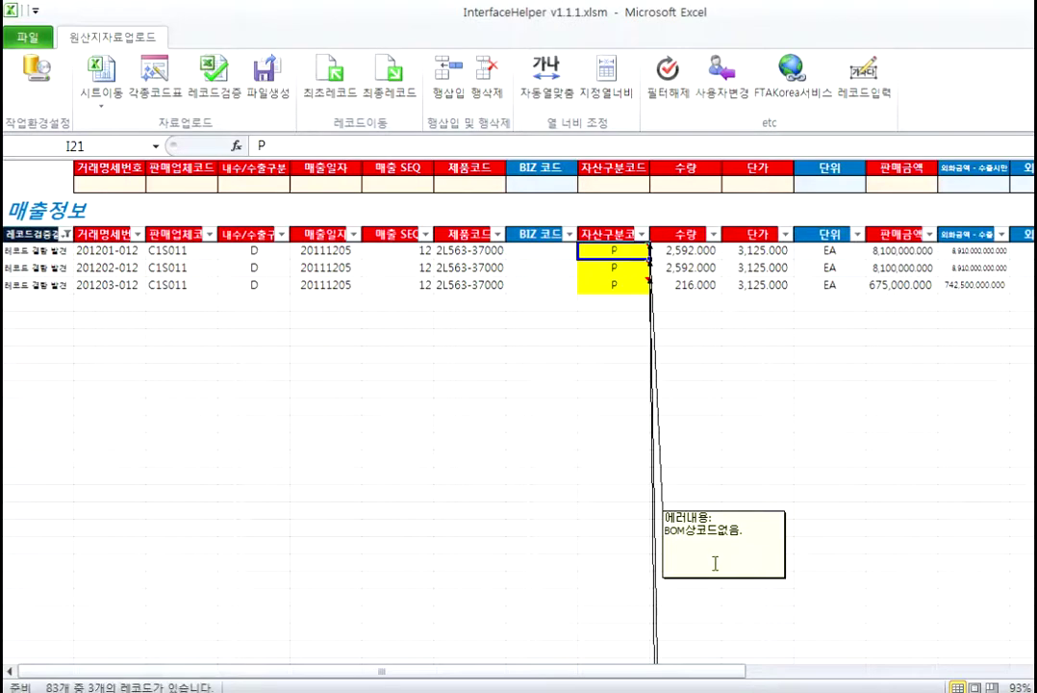
pyautogui.click(616, 267)
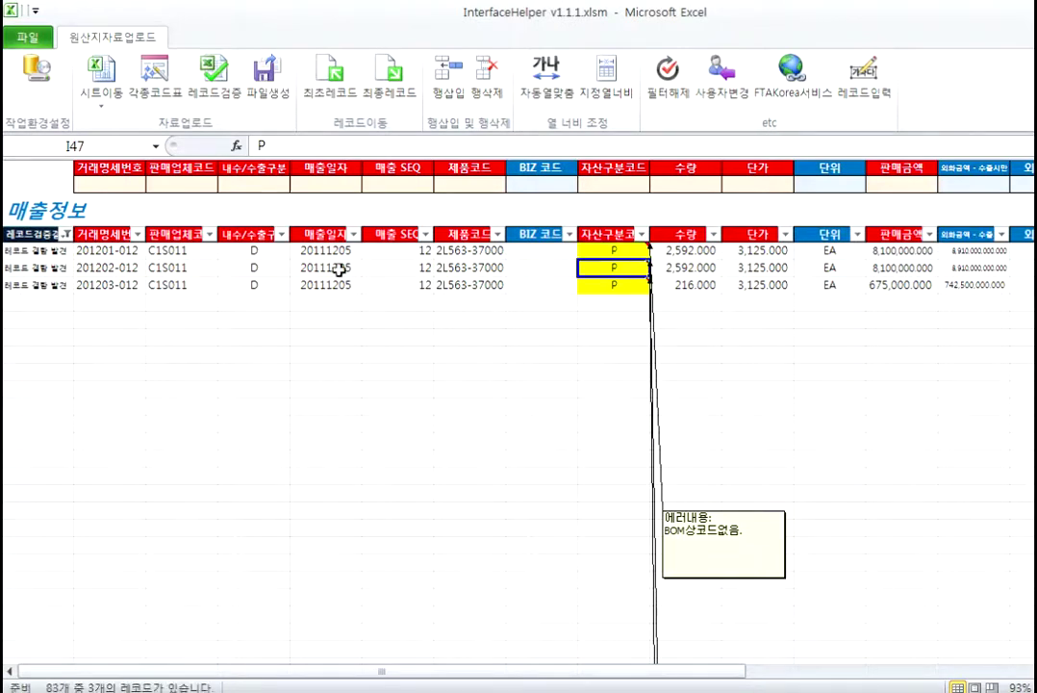
pyautogui.click(621, 251)
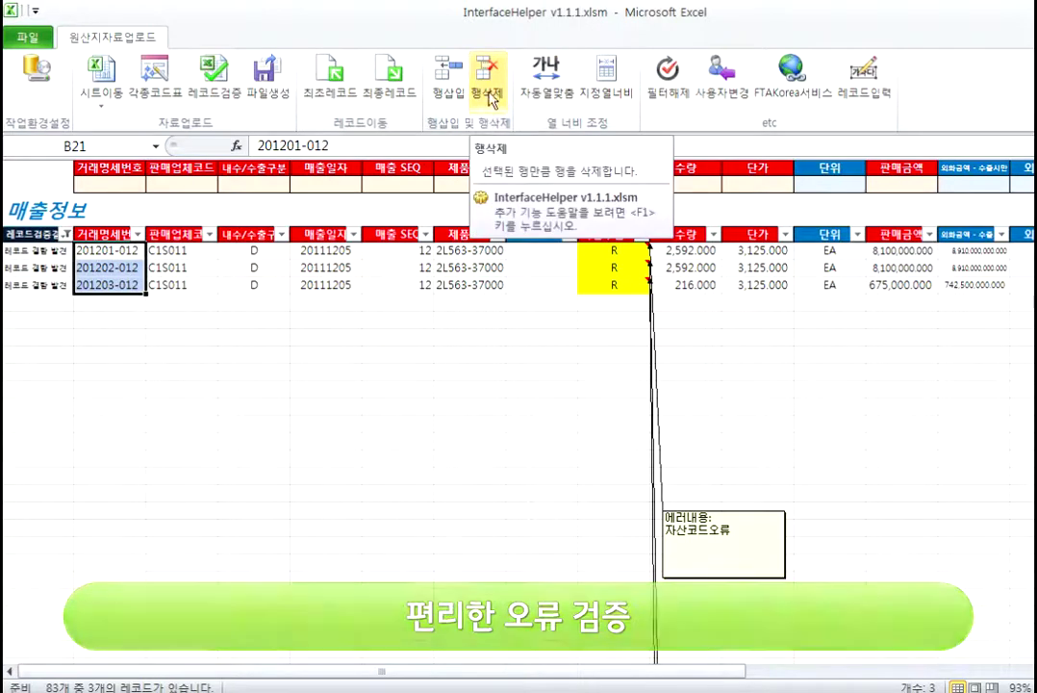
# Step: Delete the three defective rows with 행삭제, confirm 예, and clear the filter with 필터해제
pyautogui.click(490, 97)
pyautogui.click(546, 408)
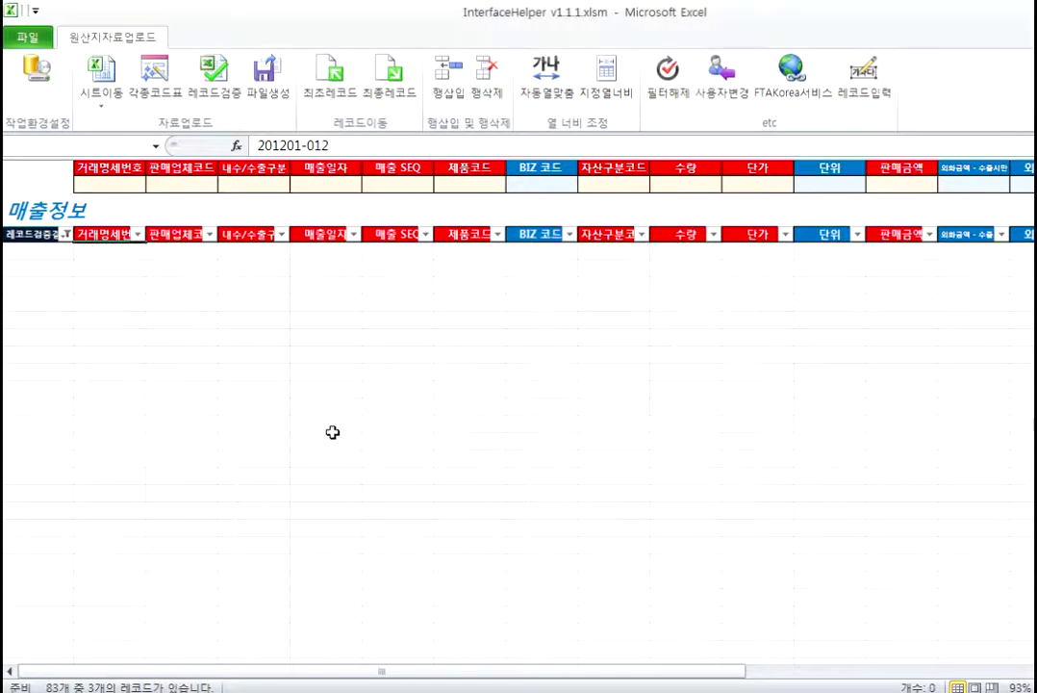
pyautogui.click(332, 427)
pyautogui.click(684, 82)
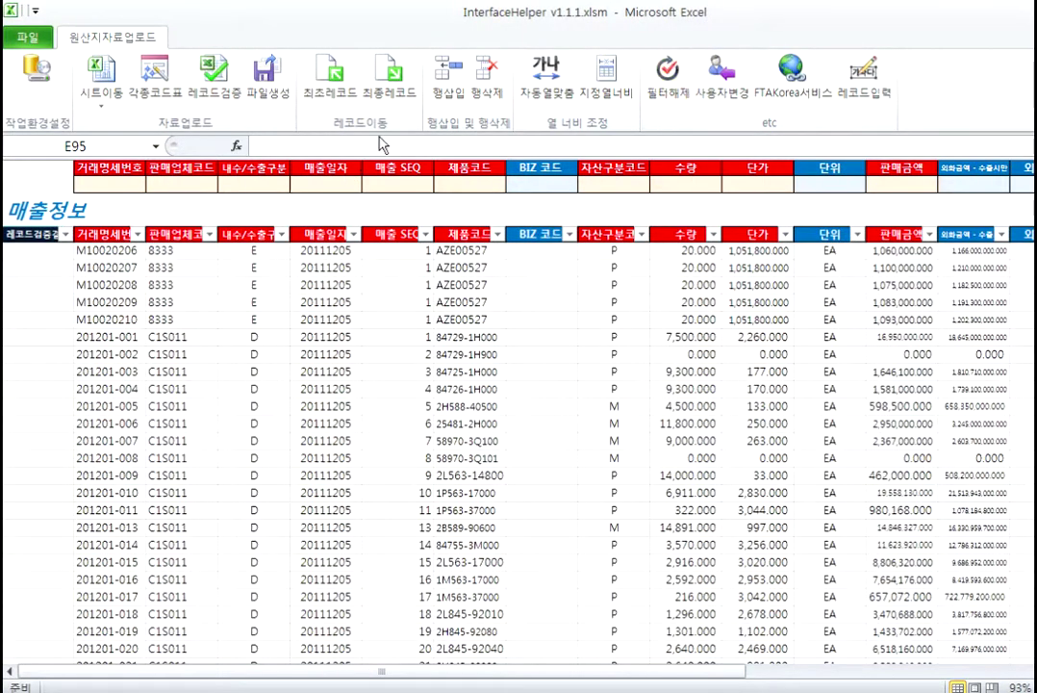
# Step: Re-validate the sales records (no defects), then view the INF001 and INF002 sheets via 시트이동
pyautogui.click(214, 83)
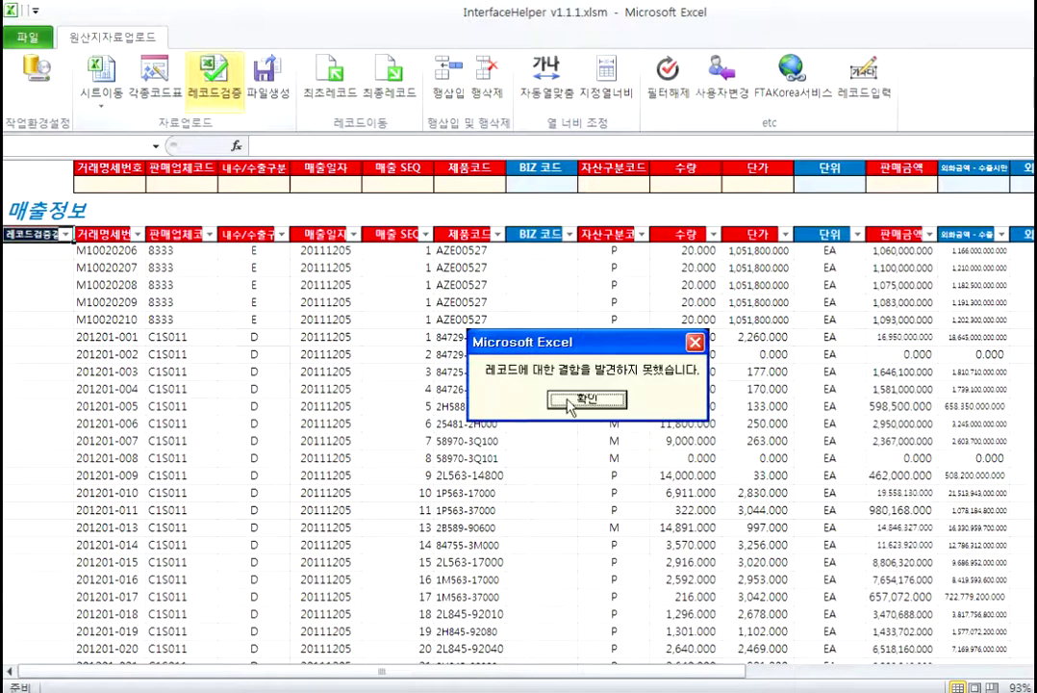
pyautogui.click(582, 399)
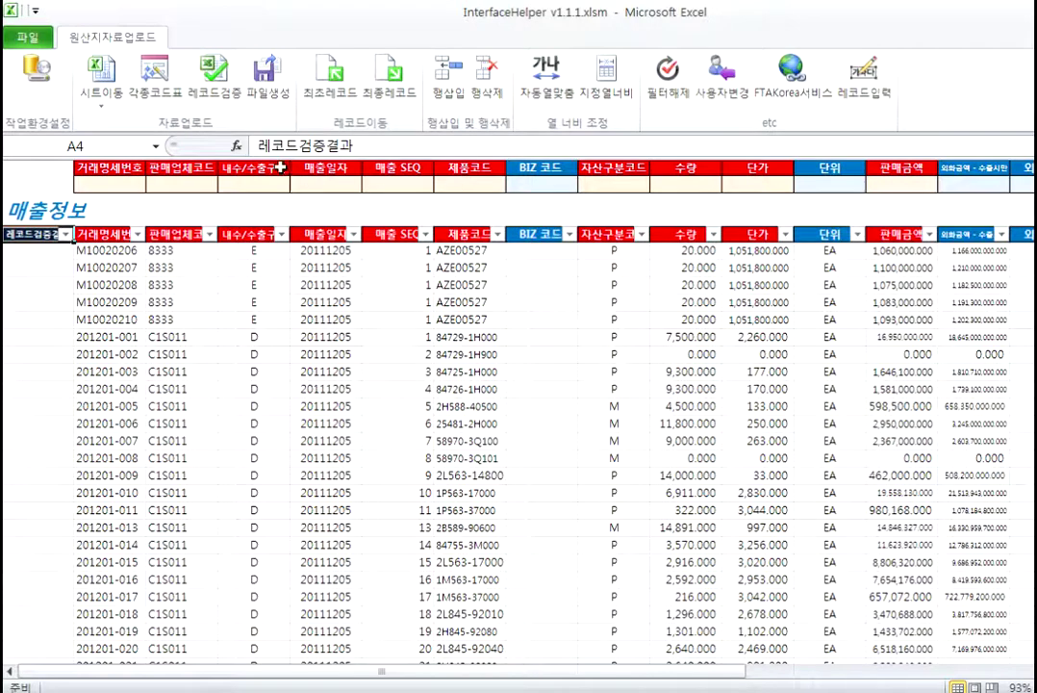
pyautogui.click(114, 106)
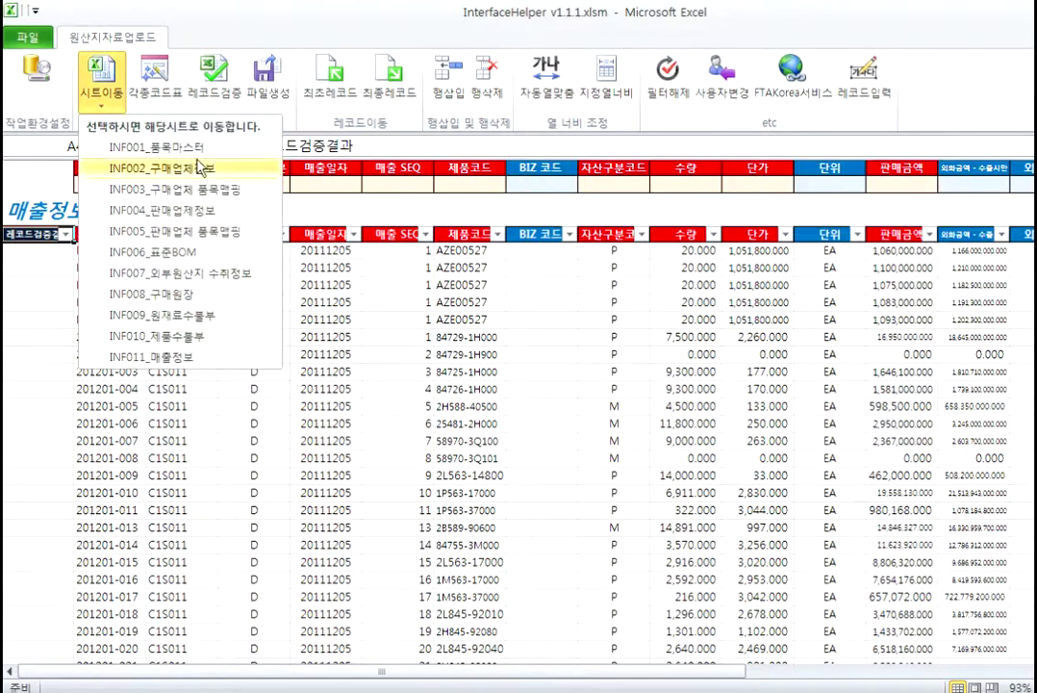
pyautogui.click(121, 147)
pyautogui.click(104, 114)
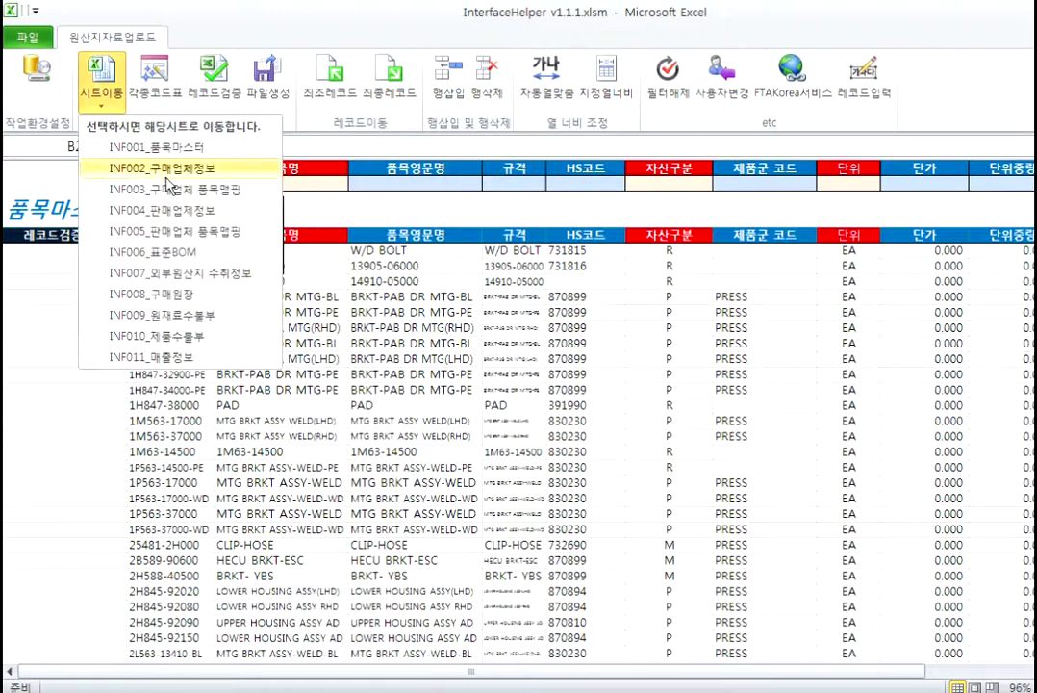
pyautogui.click(140, 167)
# Step: Step through the INF004, INF006, INF007 and INF008 구매원장 sheets using 시트이동
pyautogui.click(97, 111)
pyautogui.click(178, 210)
pyautogui.click(96, 108)
pyautogui.click(154, 251)
pyautogui.click(100, 108)
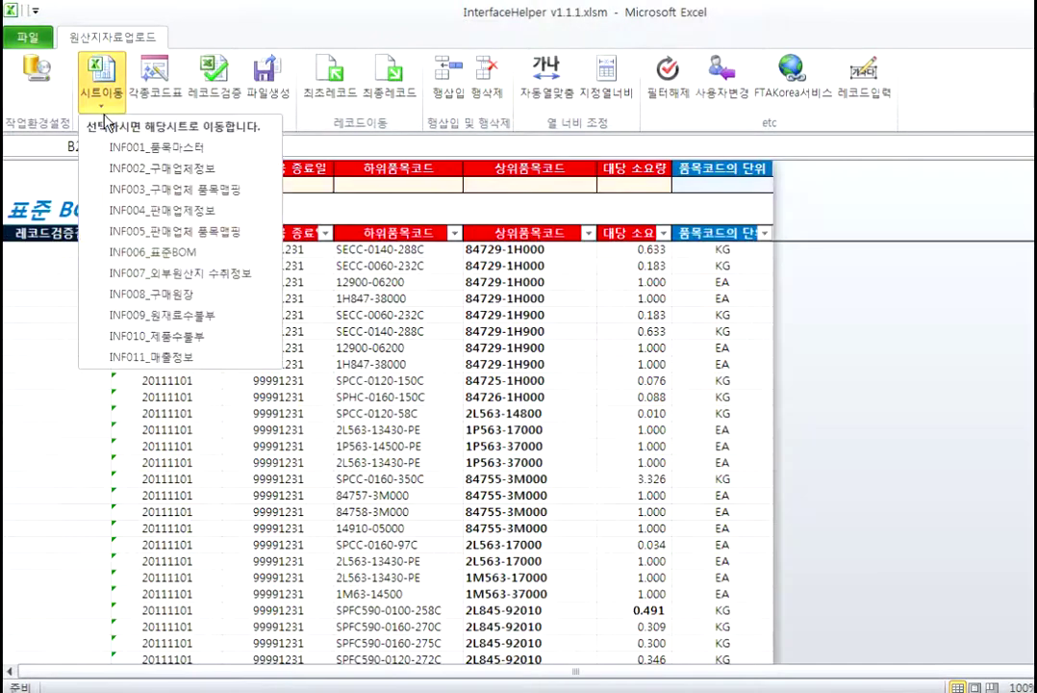
pyautogui.click(154, 270)
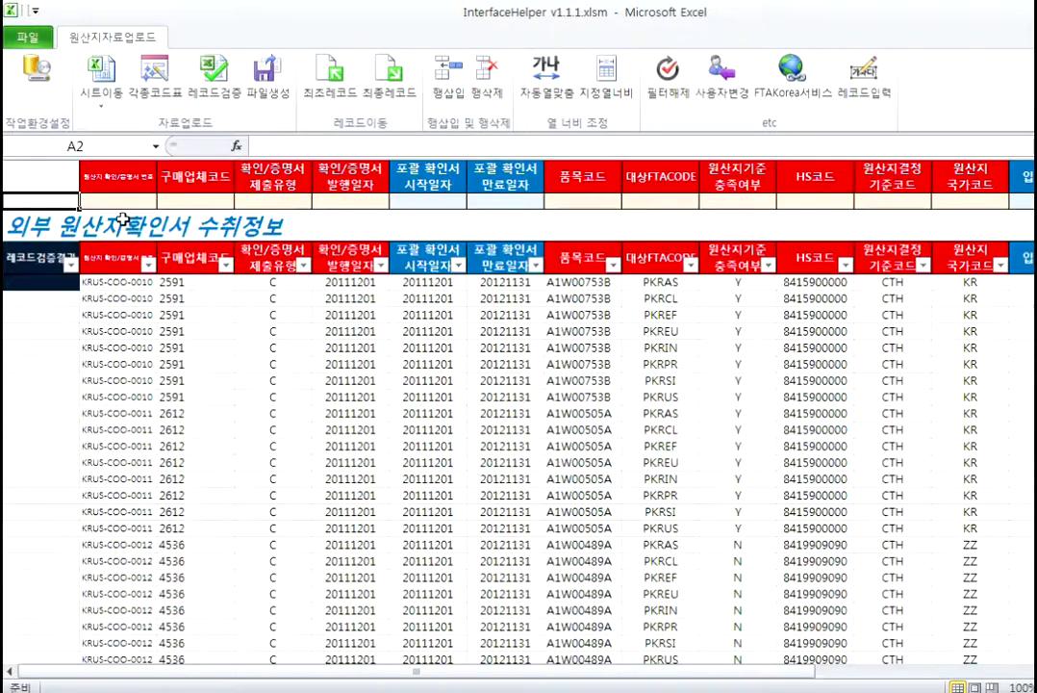
pyautogui.click(100, 109)
pyautogui.click(154, 291)
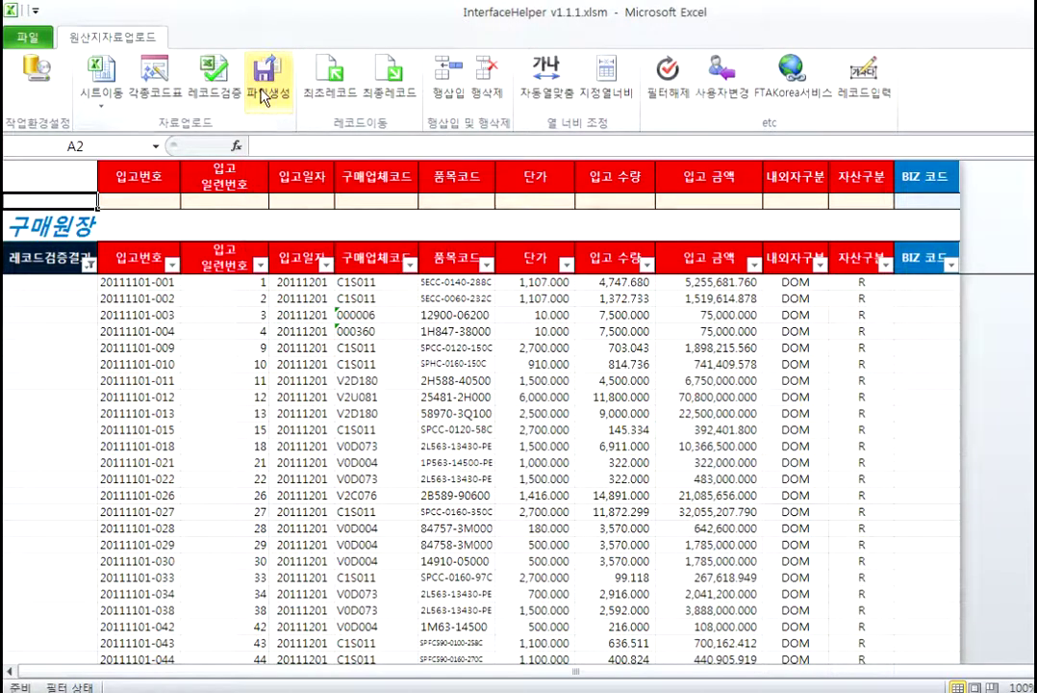
# Step: In the 파일생성 checklist, select all, untick INF003/INF004/INF006, then reselect all eleven items
pyautogui.click(266, 100)
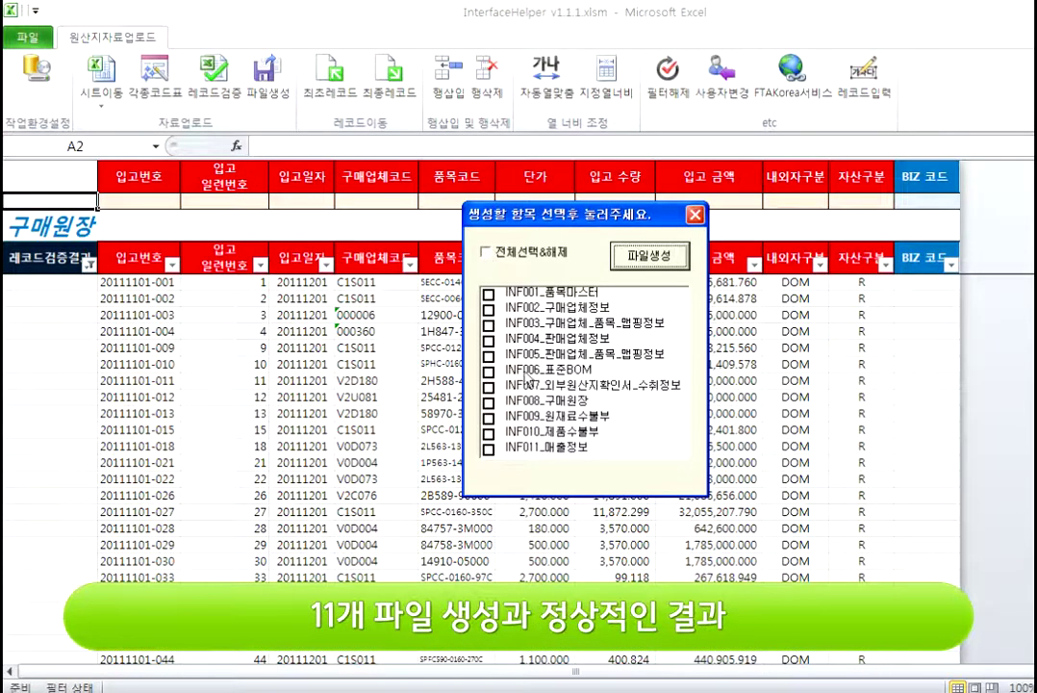
pyautogui.click(486, 253)
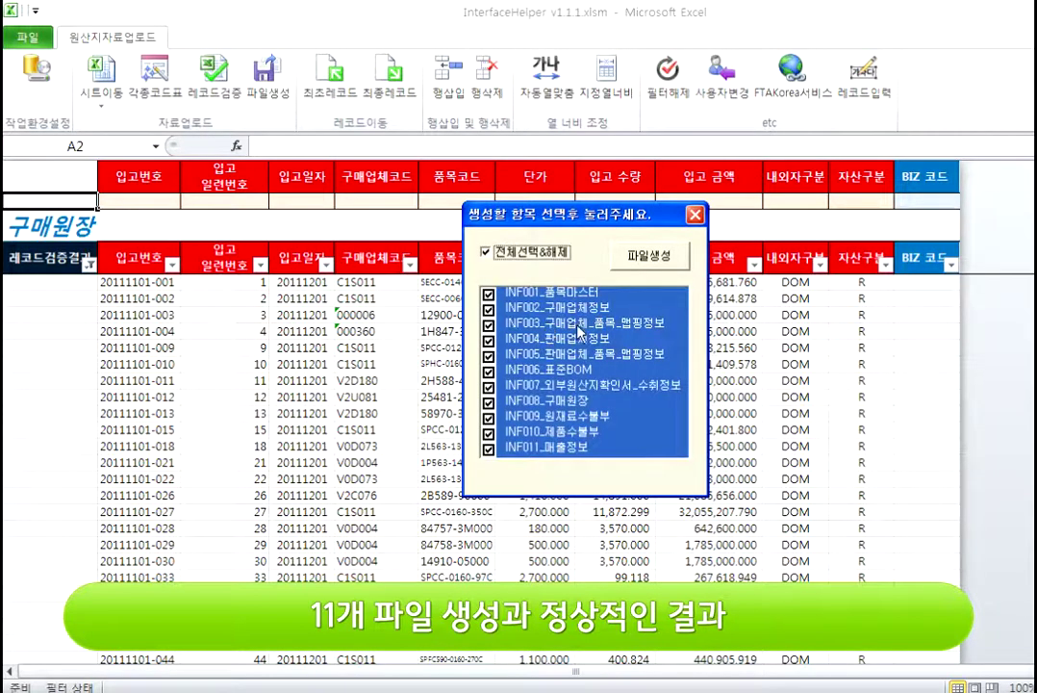
pyautogui.click(489, 325)
pyautogui.click(489, 340)
pyautogui.click(489, 371)
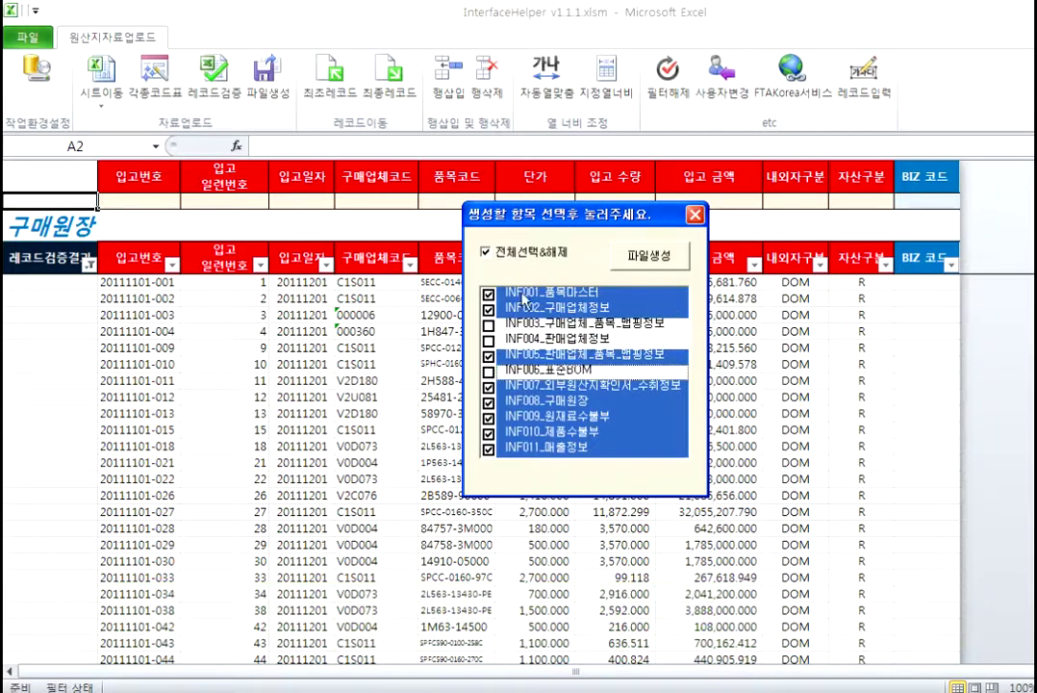
pyautogui.click(487, 252)
pyautogui.click(487, 253)
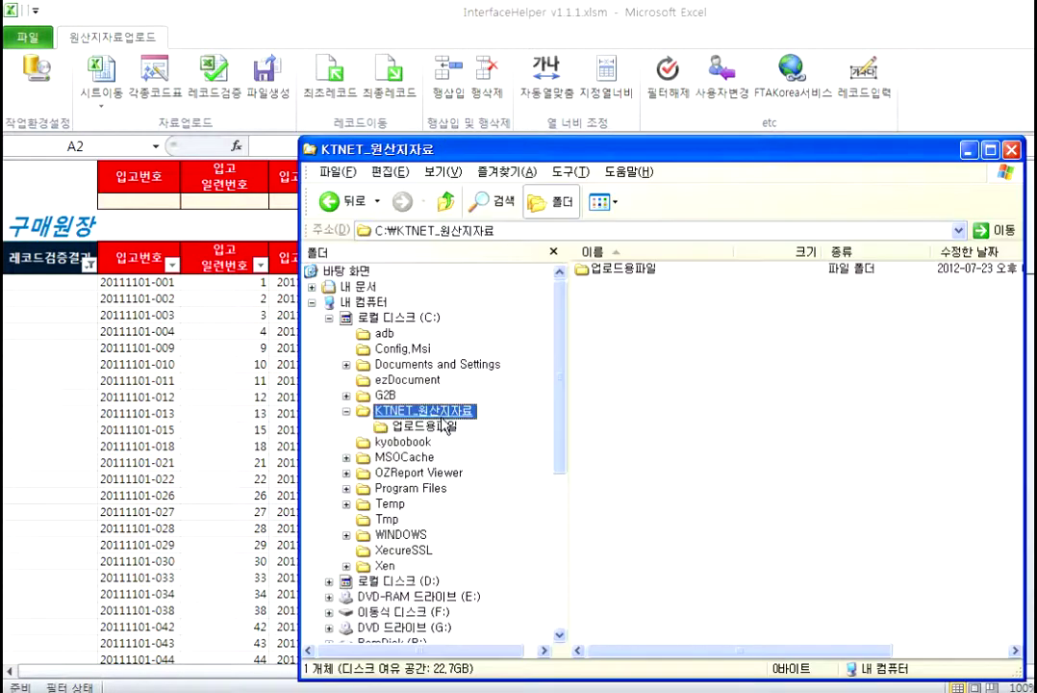
# Step: Delete the old 20120723 folder from 업로드용파일 and return to the Excel checklist
pyautogui.click(423, 426)
pyautogui.click(626, 270)
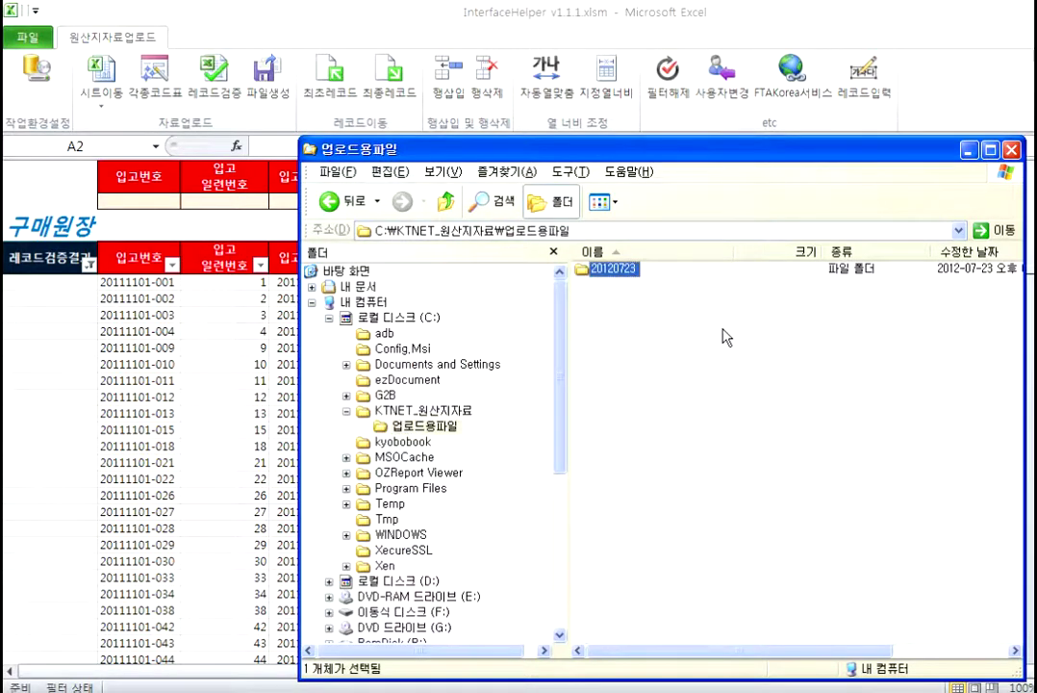
pyautogui.press('Delete')
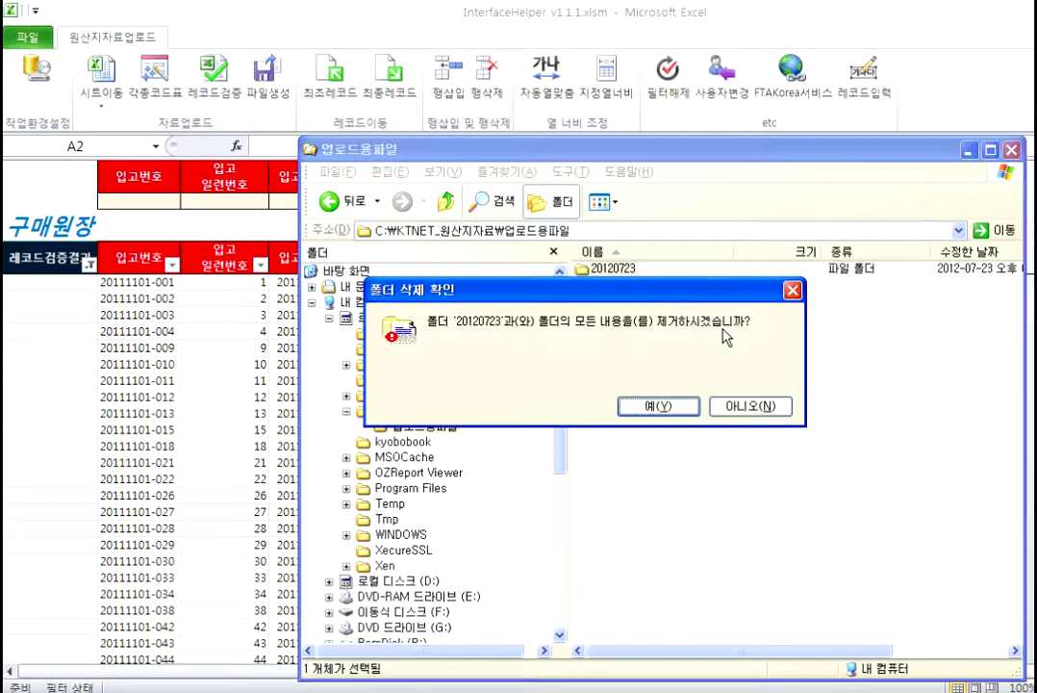
pyautogui.click(657, 405)
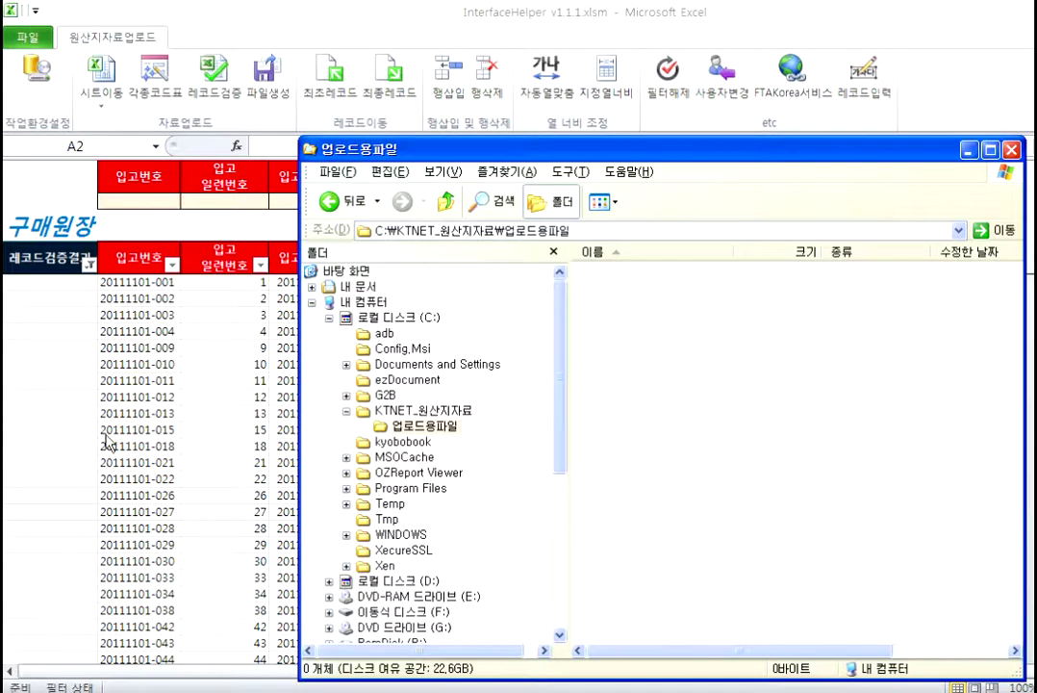
pyautogui.click(169, 332)
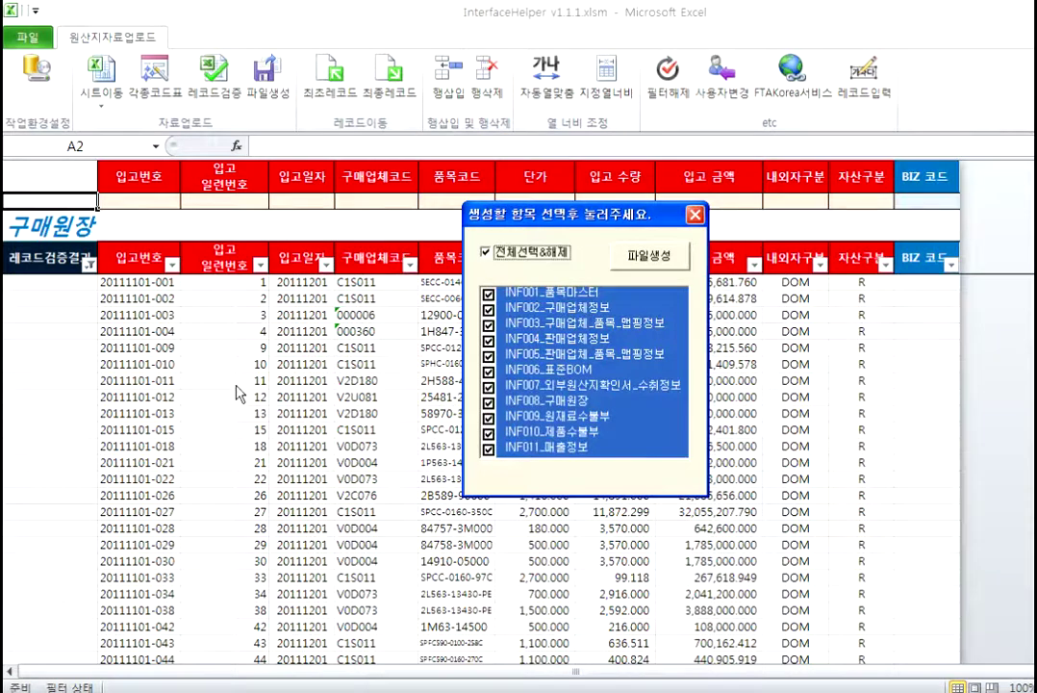
# Step: Generate the checked upload files, then end the macro after runtime error 1004 on the missing 20120723 path
pyautogui.click(633, 264)
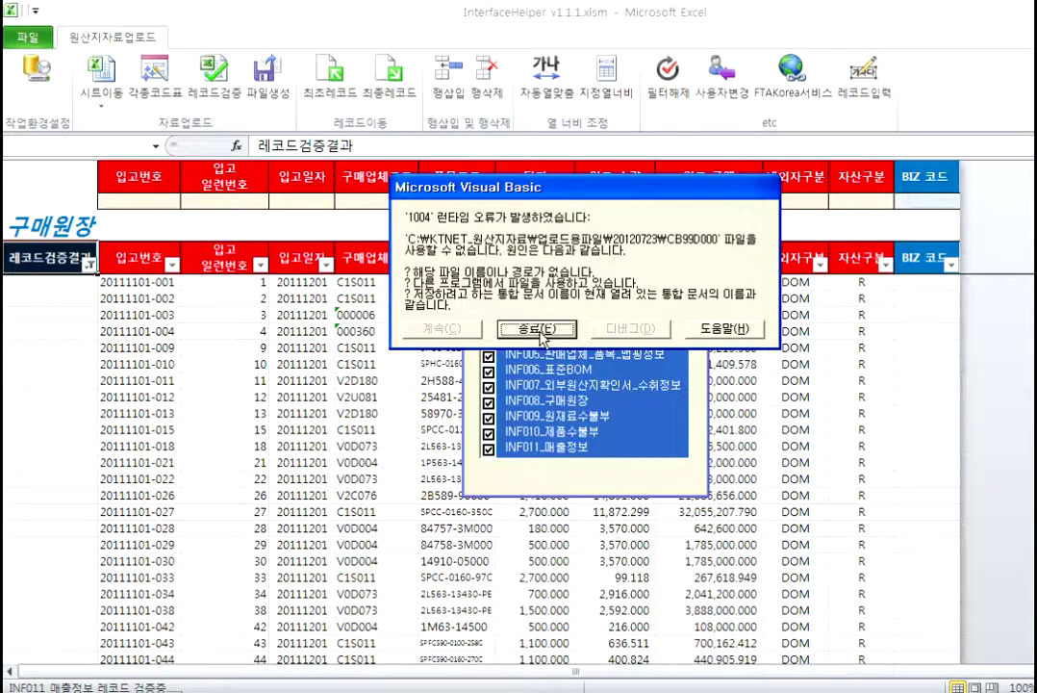
pyautogui.click(539, 330)
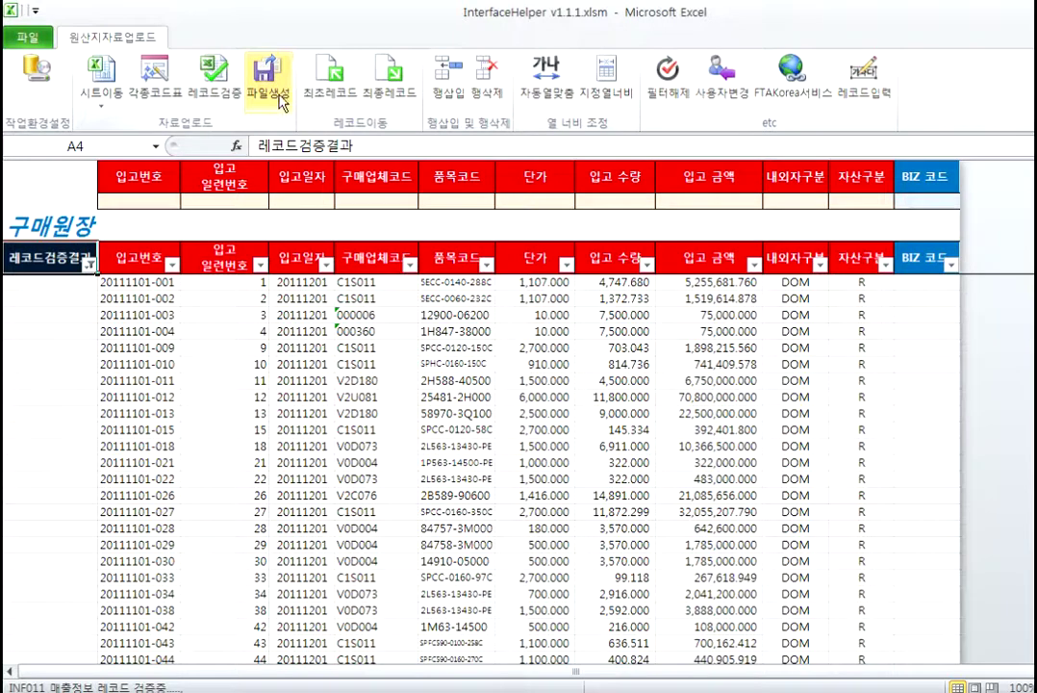
# Step: Rerun 파일생성 with all eleven INF items checked, answering 아니오(N) to keep the source data
pyautogui.click(356, 510)
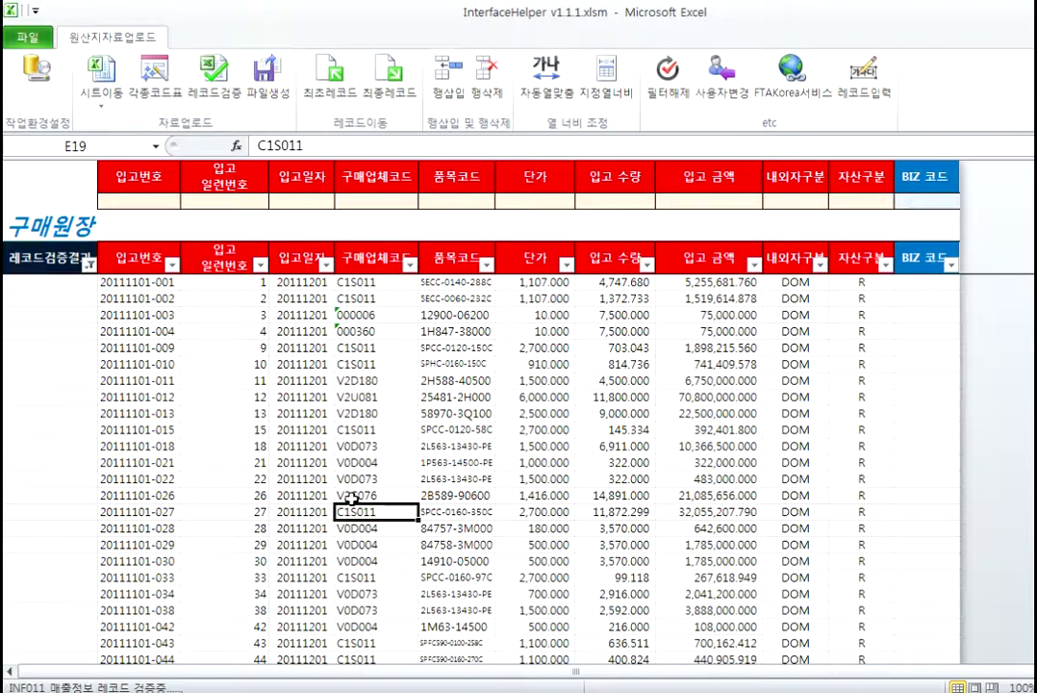
pyautogui.click(264, 78)
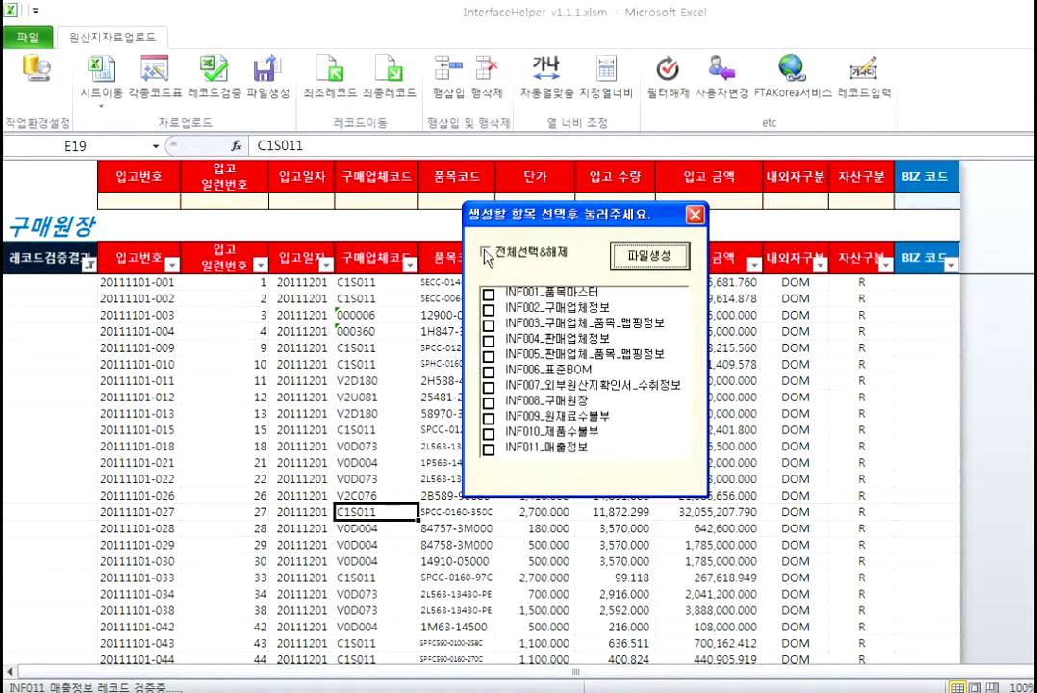
pyautogui.click(486, 253)
pyautogui.click(649, 255)
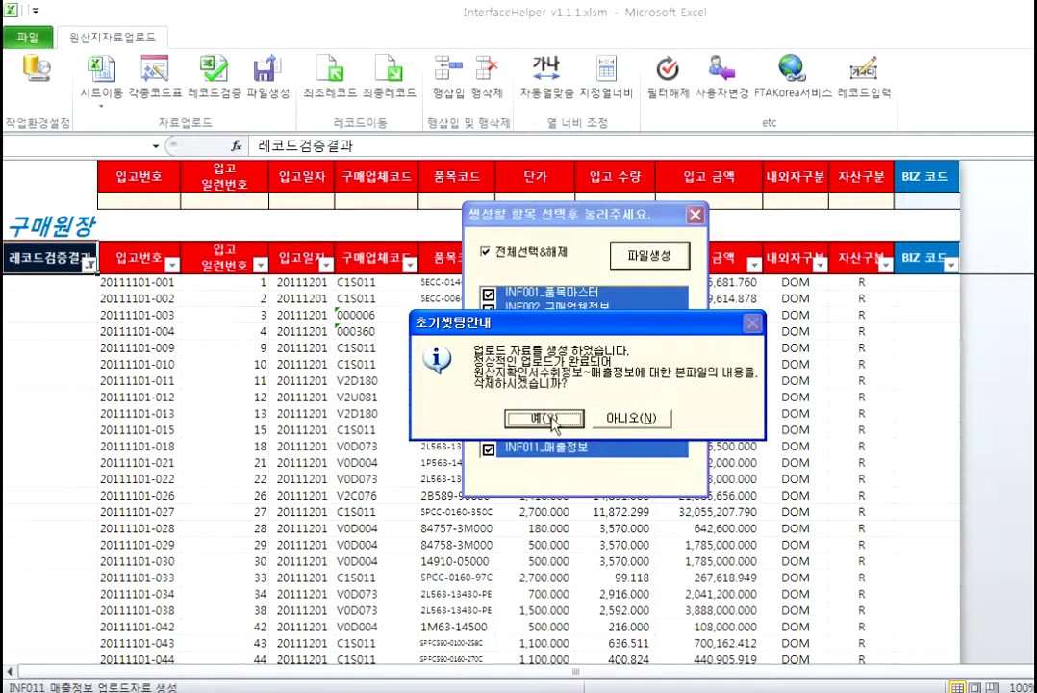
pyautogui.click(627, 417)
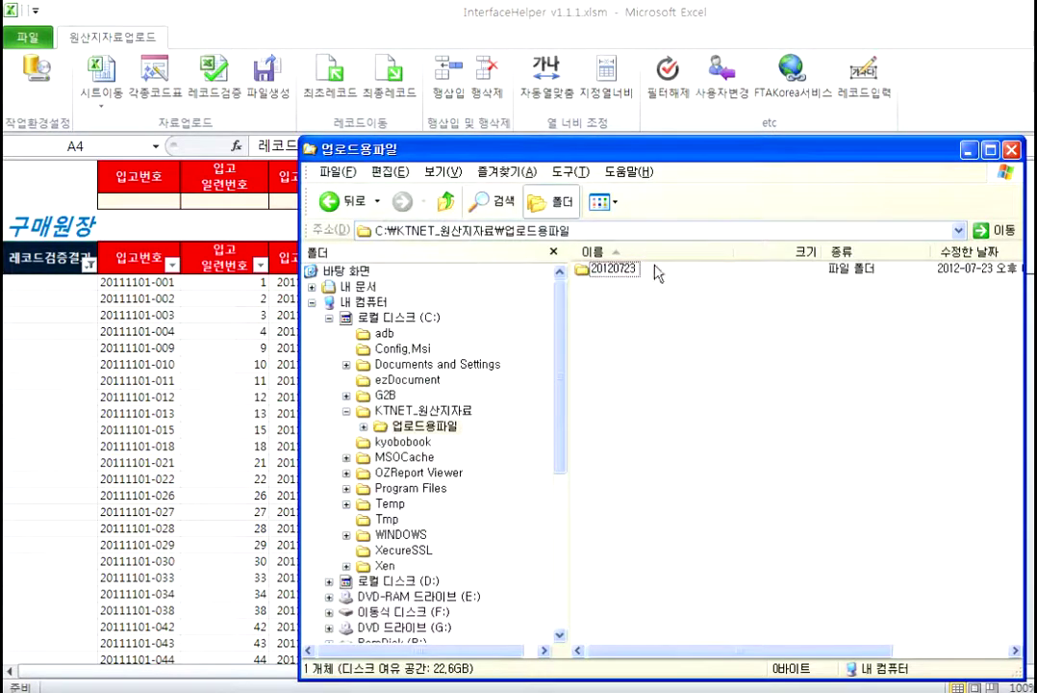
# Step: Open the 20120723 folder and then INF001_품목마스터.xlsx from the eleven generated files
pyautogui.doubleClick(627, 274)
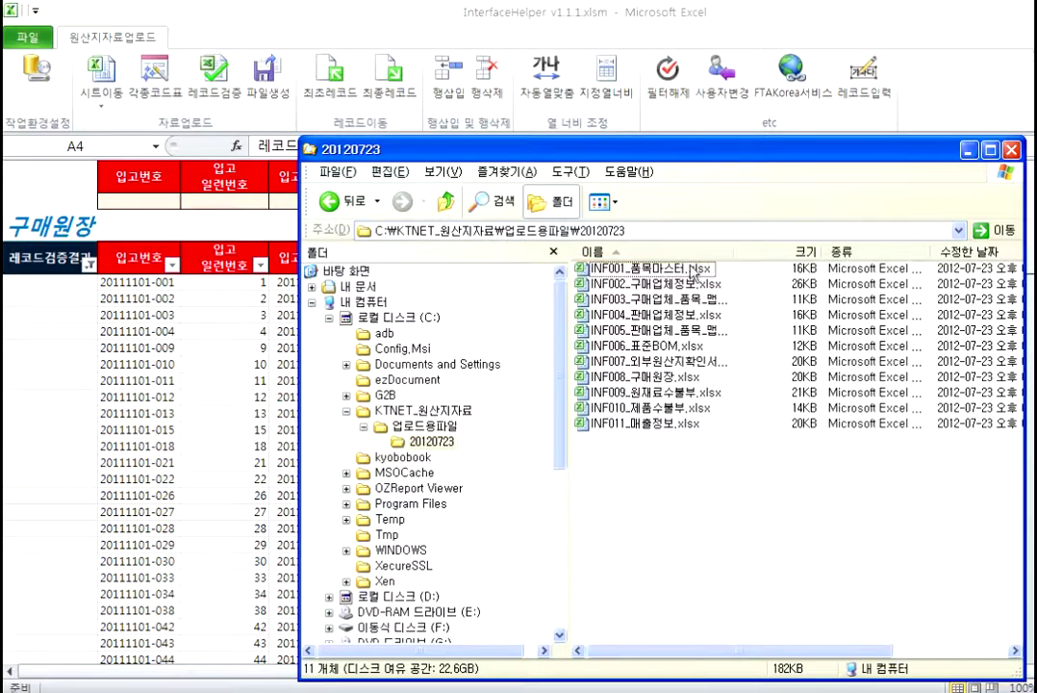
pyautogui.doubleClick(710, 269)
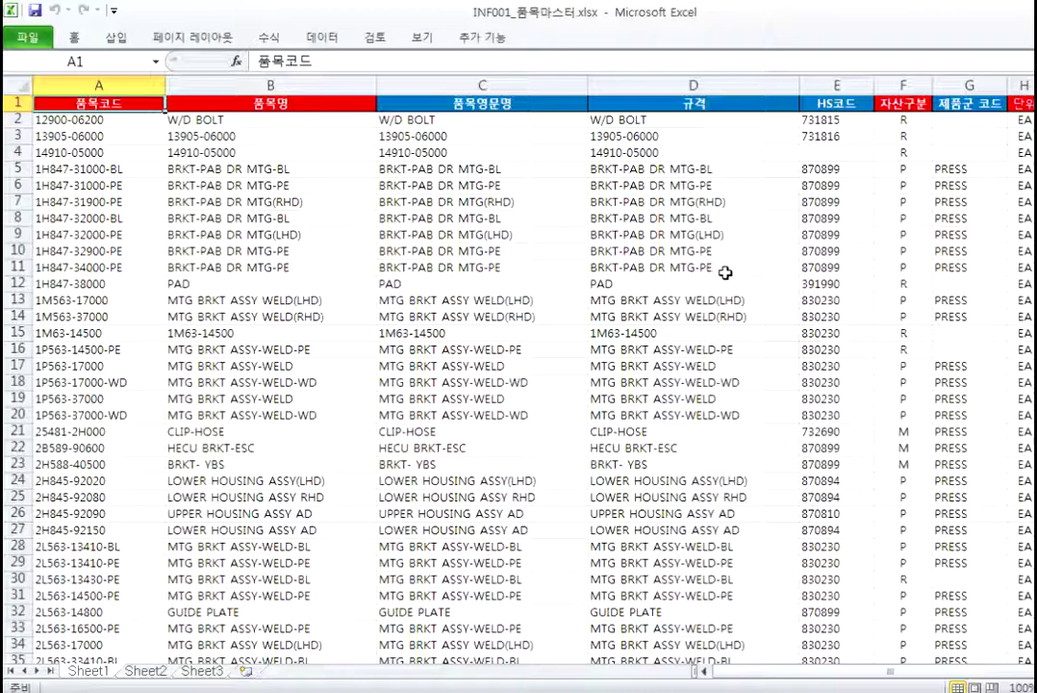
# Step: Look over the generated INF001_품목마스터 item rows and its 품목명 header
pyautogui.click(452, 350)
pyautogui.click(241, 398)
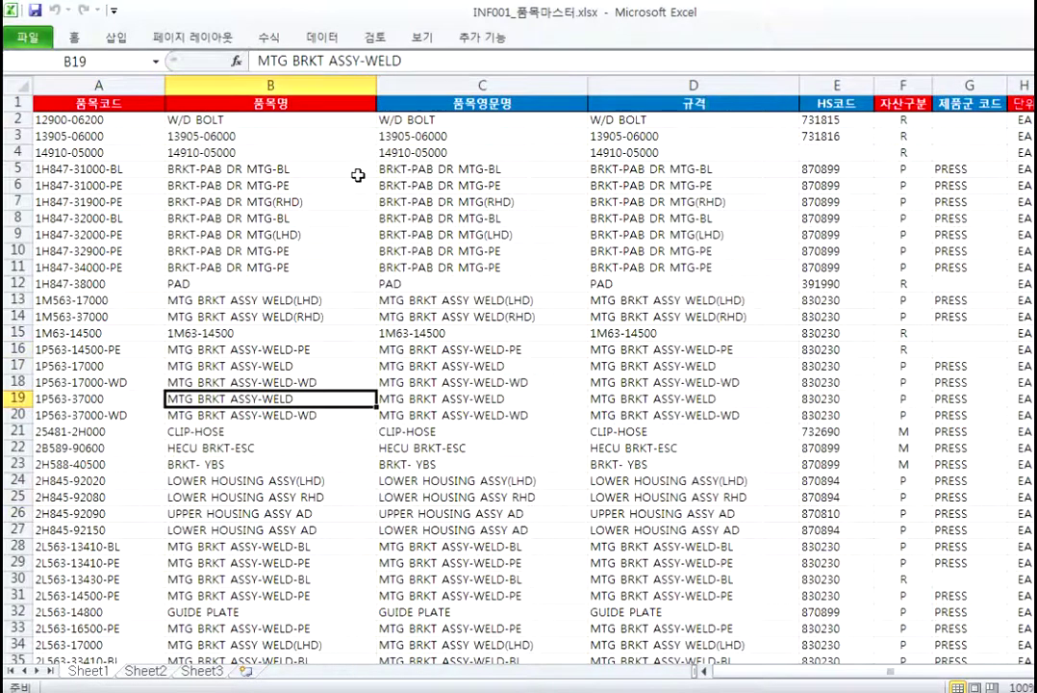
pyautogui.click(97, 104)
pyautogui.click(278, 108)
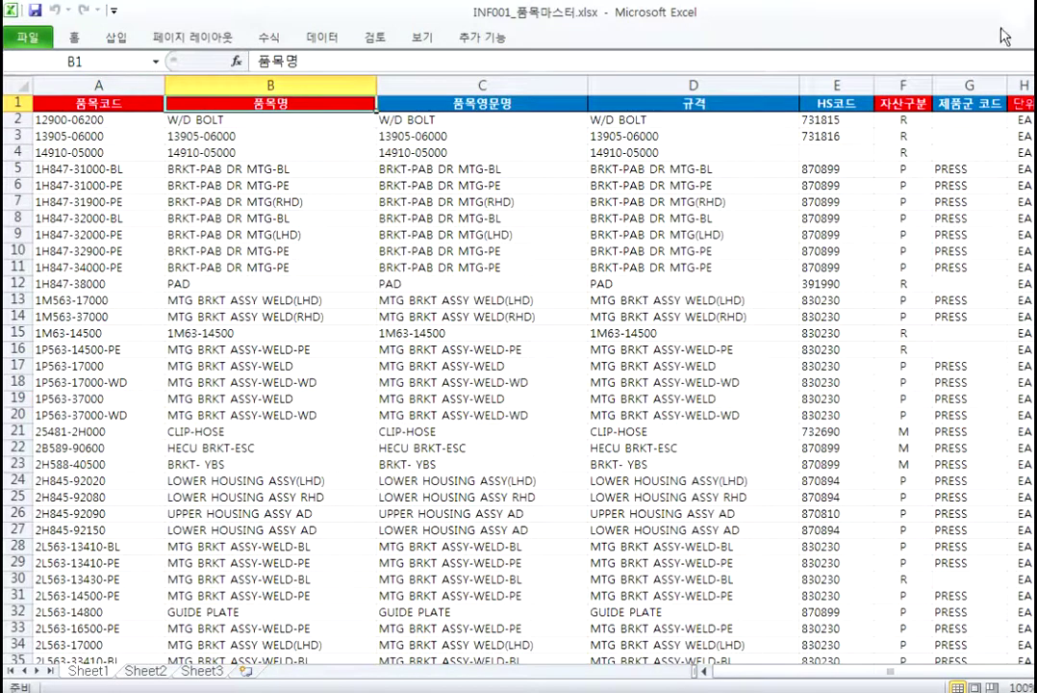
pyautogui.hotkey('ctrl', 'F1')
# Step: Check the 규격, HS코드 and 자산구분 headers, then return to InterfaceHelper's 구매원장 sheet
pyautogui.click(532, 187)
pyautogui.click(662, 190)
pyautogui.click(847, 189)
pyautogui.click(903, 190)
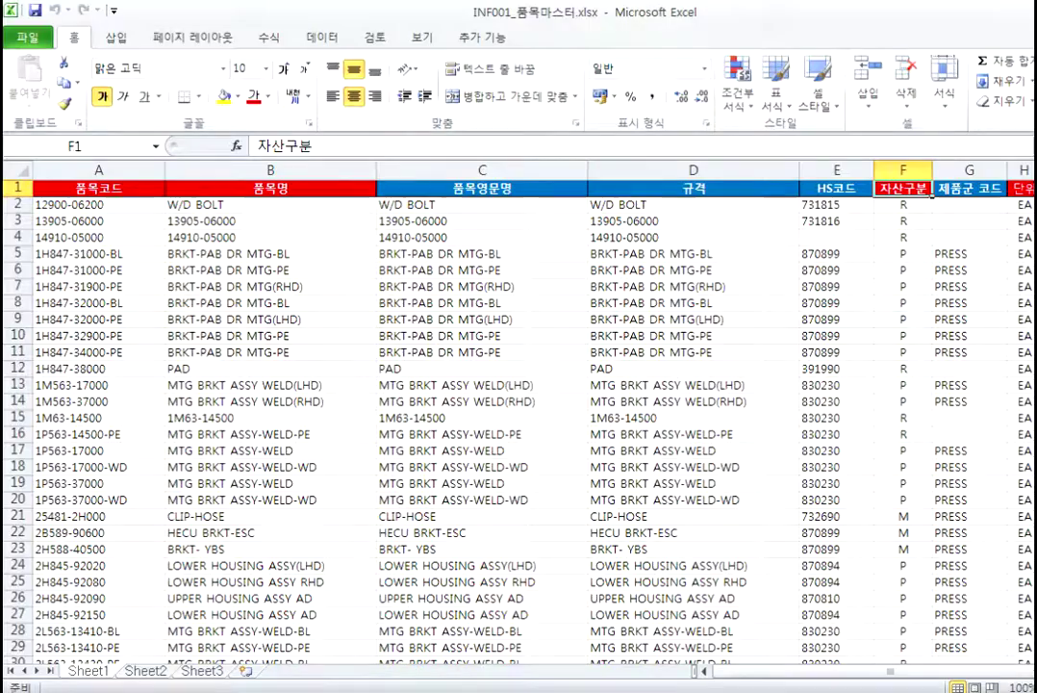
pyautogui.click(1024, 9)
pyautogui.click(970, 151)
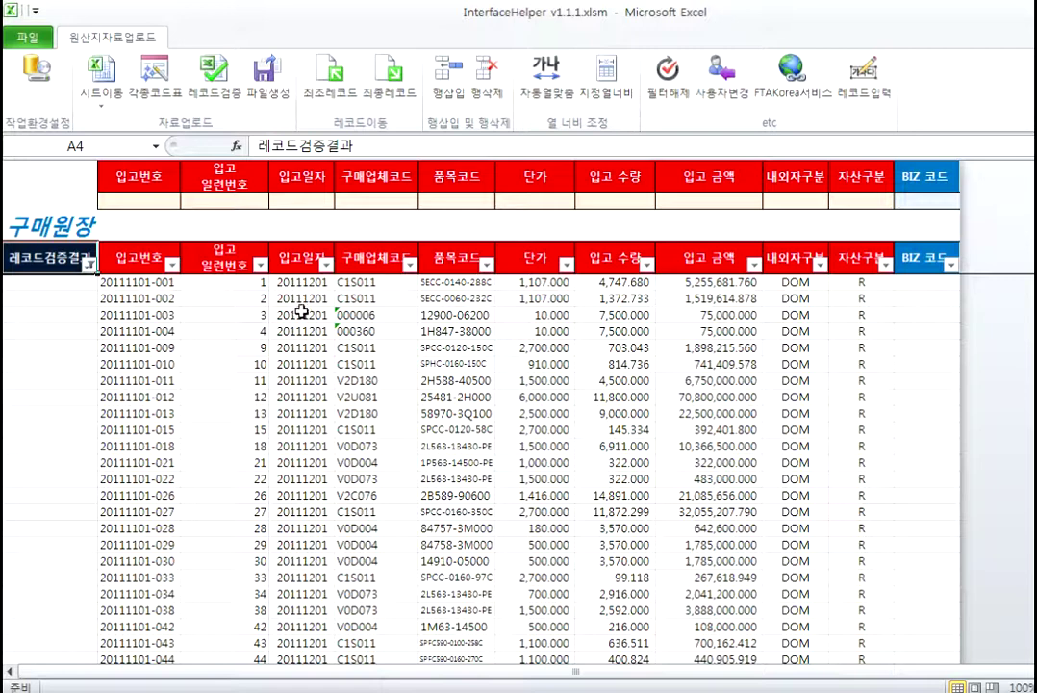
# Step: Change F5 to a wrong item code and run 레코드검증, which flags one defective record
pyautogui.doubleClick(474, 285)
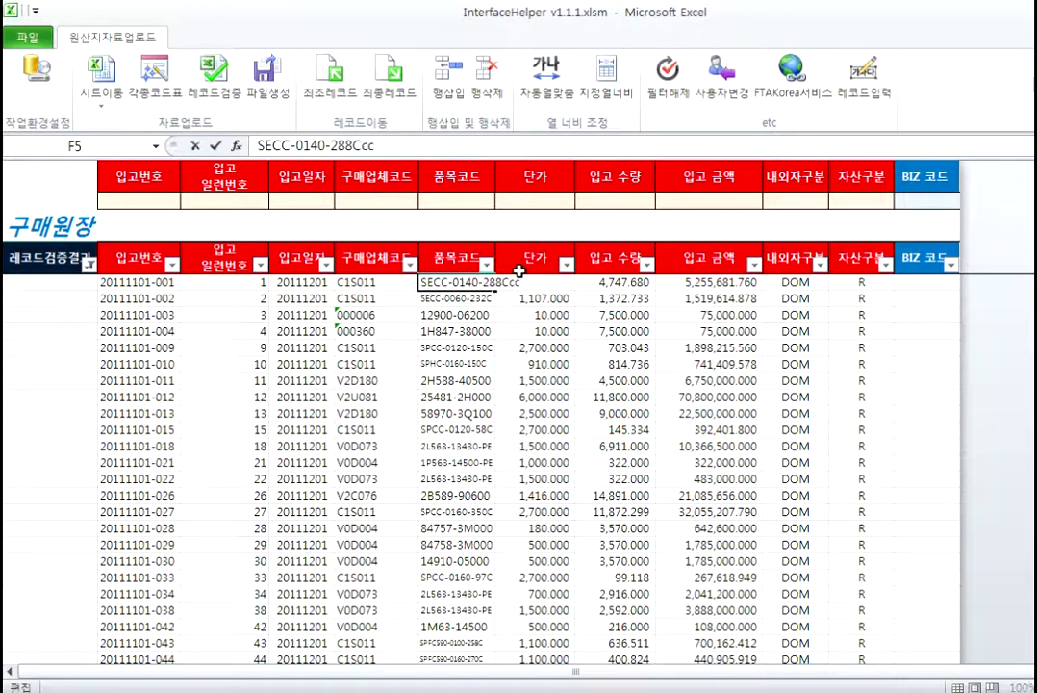
pyautogui.click(524, 380)
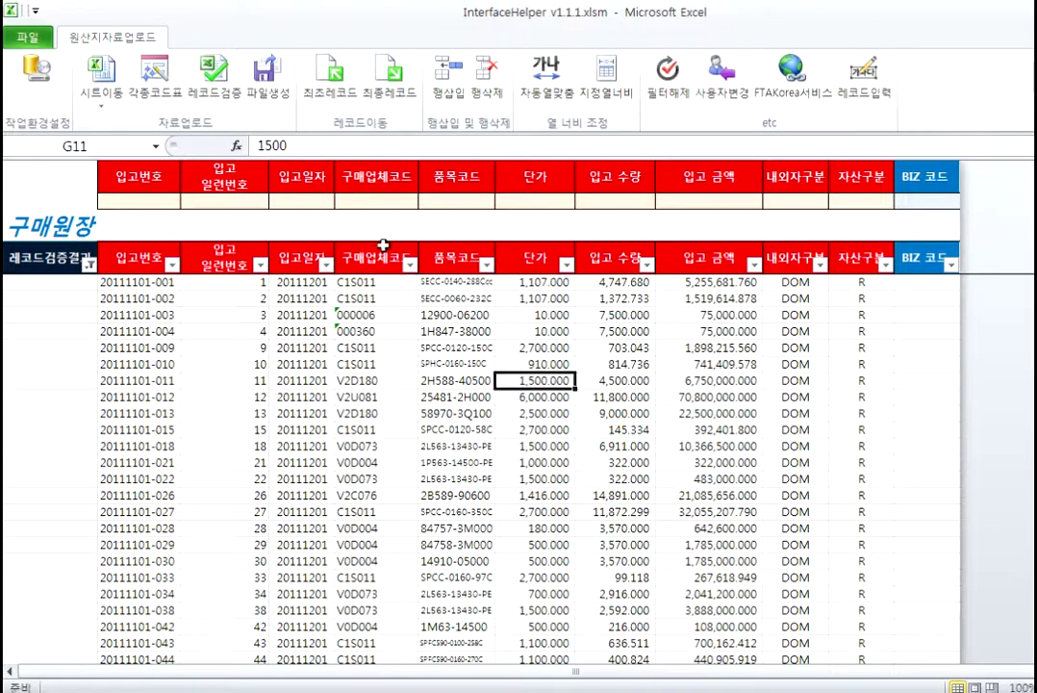
pyautogui.click(212, 75)
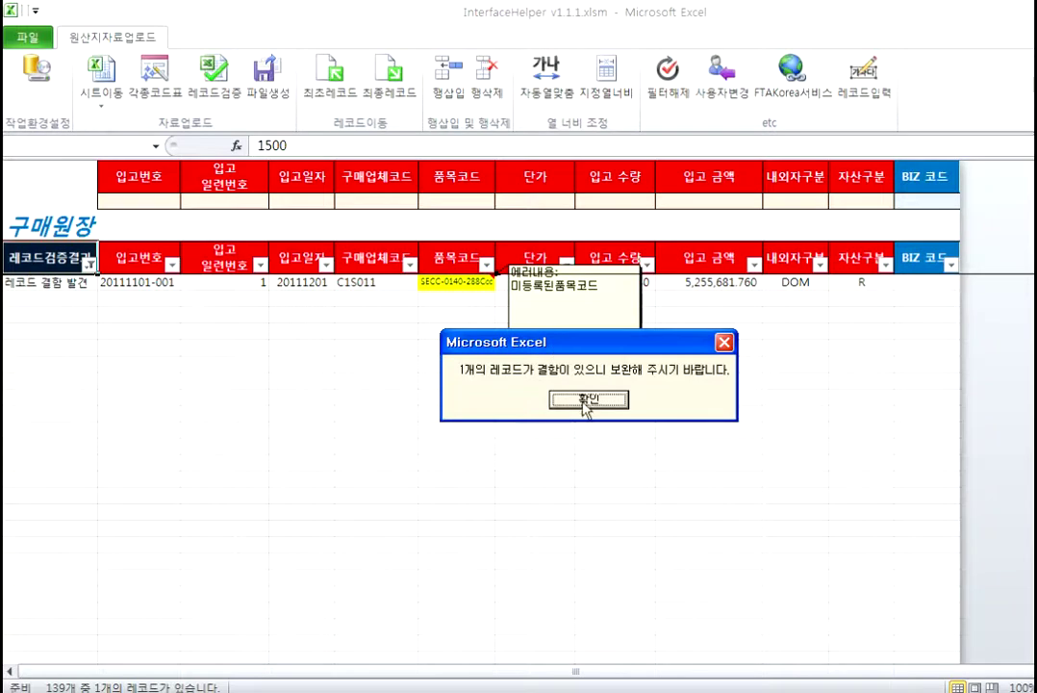
pyautogui.click(591, 402)
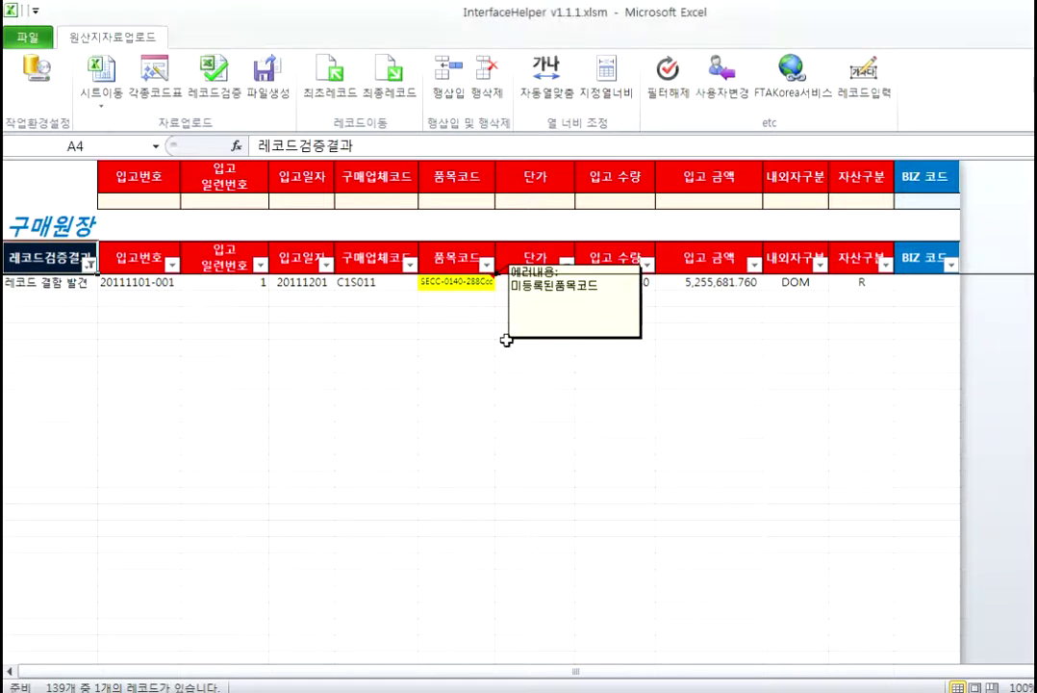
# Step: Correct the flagged F5 item code back to SECC-0140-288C
pyautogui.click(486, 283)
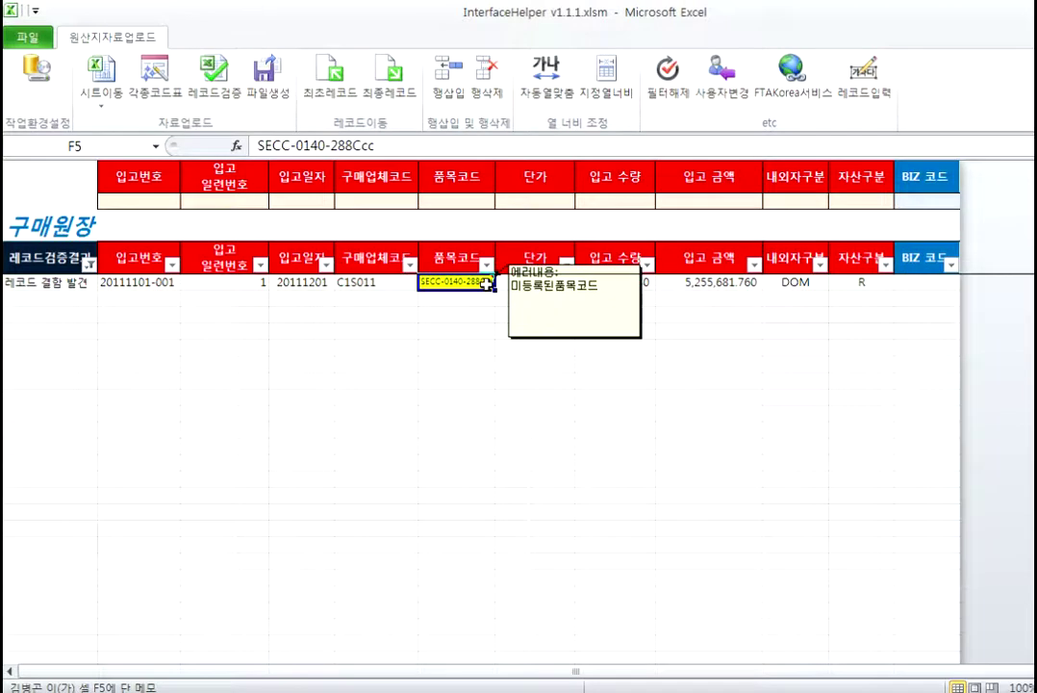
pyautogui.doubleClick(488, 283)
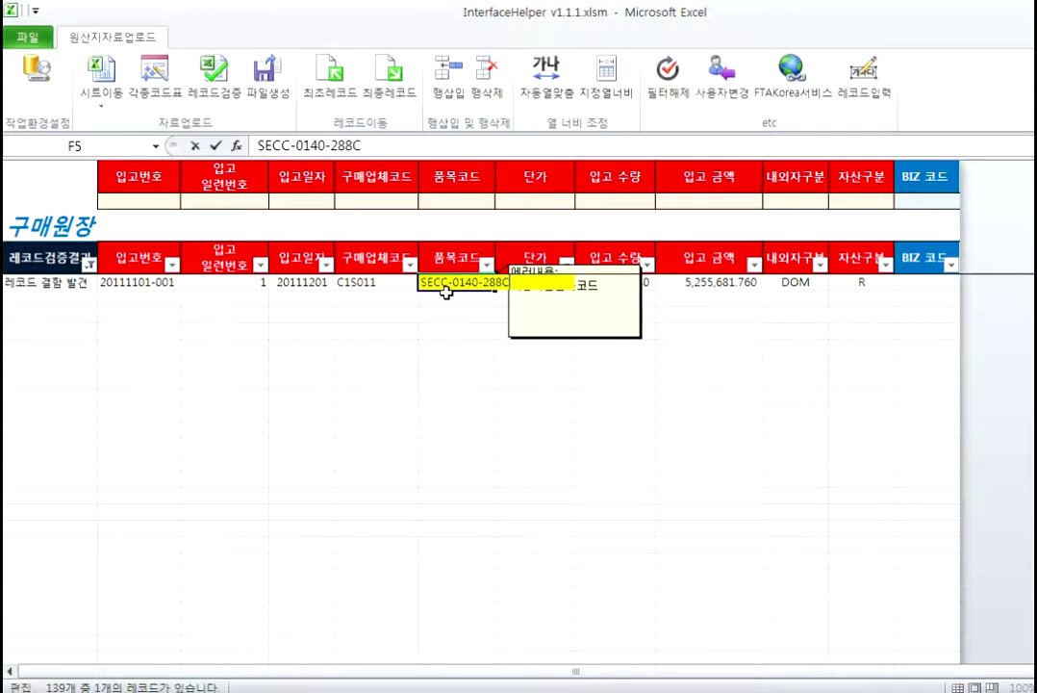
pyautogui.click(336, 422)
# Step: Clear the filter and rerun 레코드검증, which now reports no defective records
pyautogui.click(672, 77)
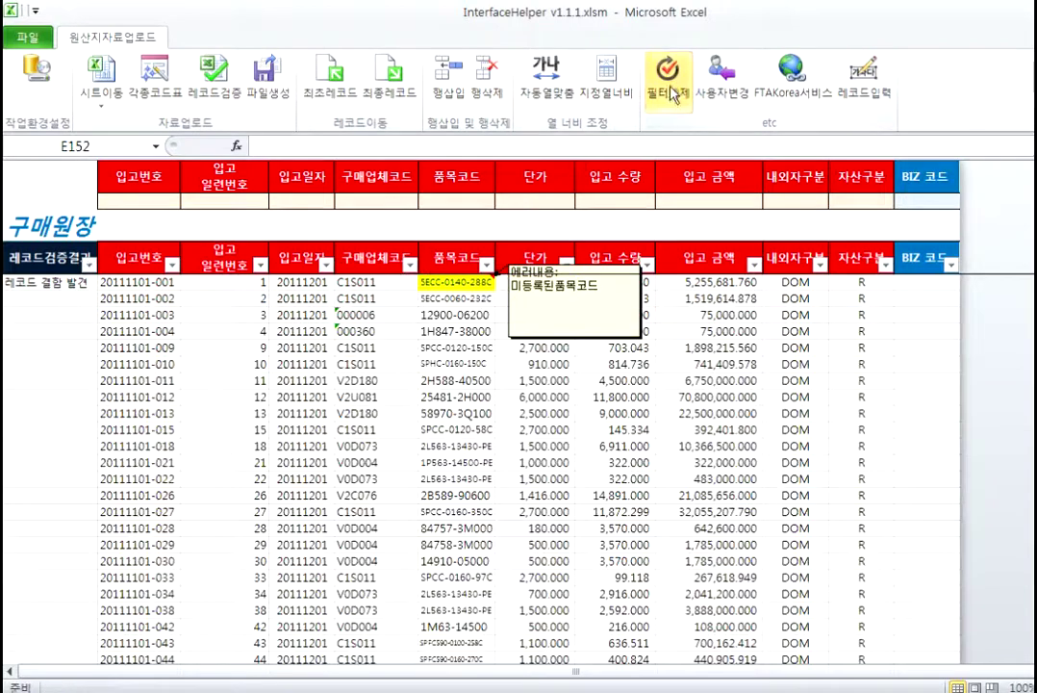
pyautogui.click(214, 72)
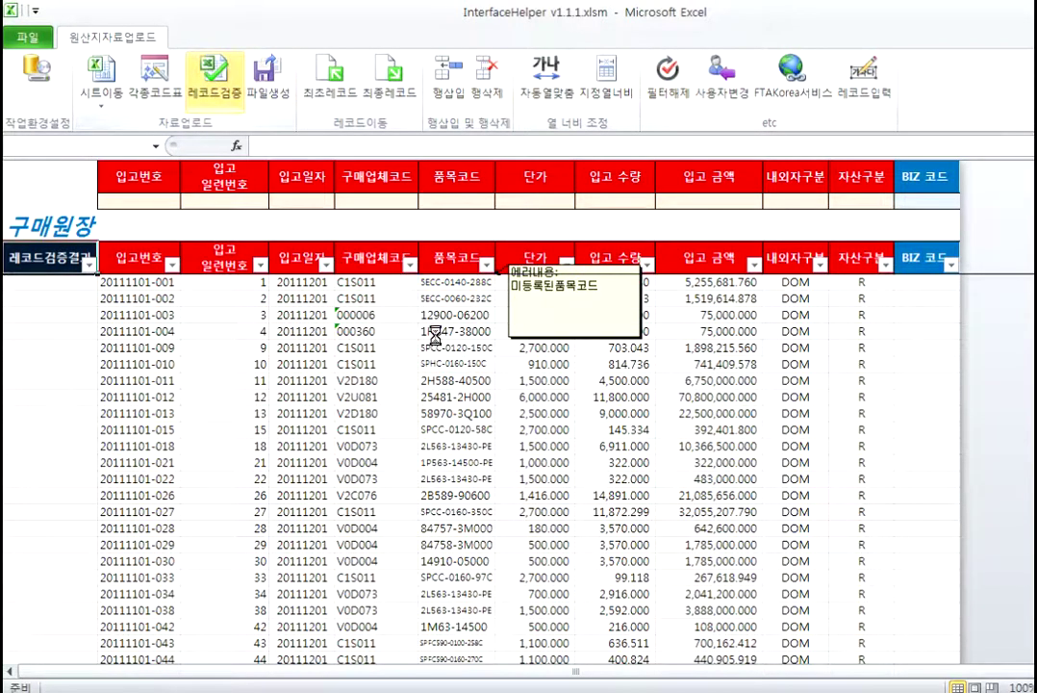
pyautogui.press('Return')
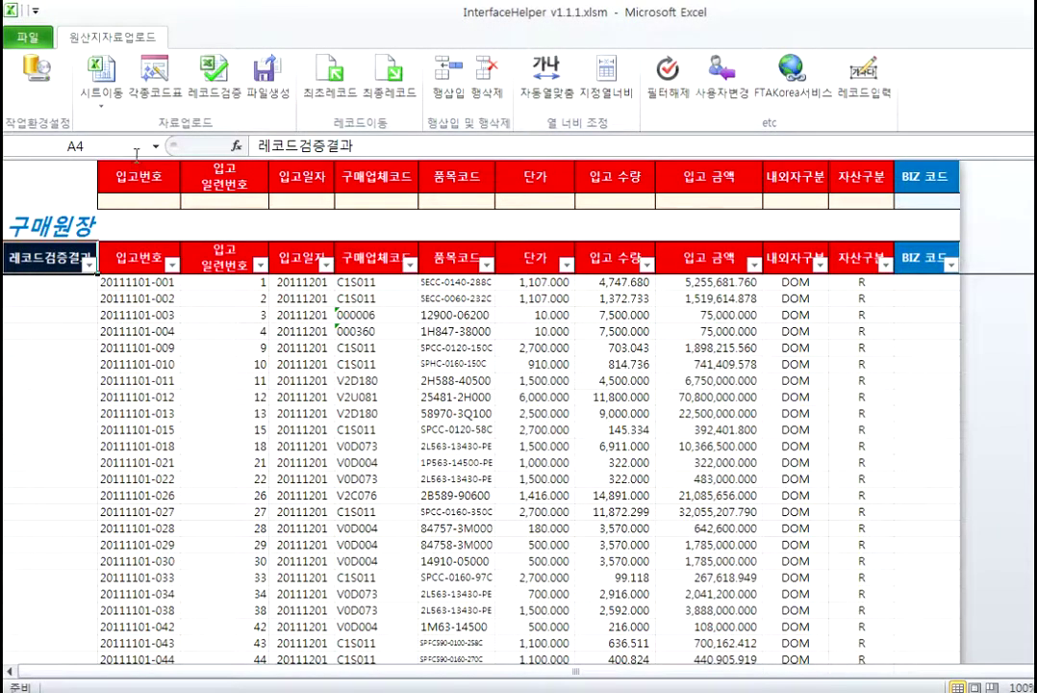
pyautogui.click(97, 102)
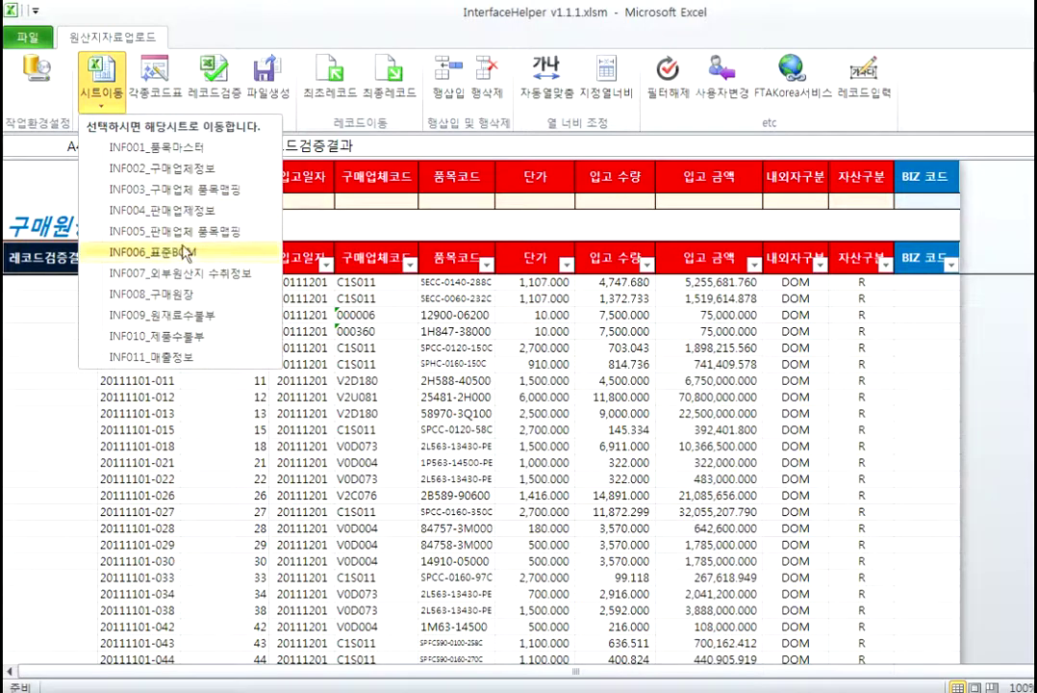
# Step: Switch to the INF001_품목마스터 sheet and browse its item cells, including unit EA
pyautogui.click(190, 154)
pyautogui.click(594, 326)
pyautogui.click(303, 296)
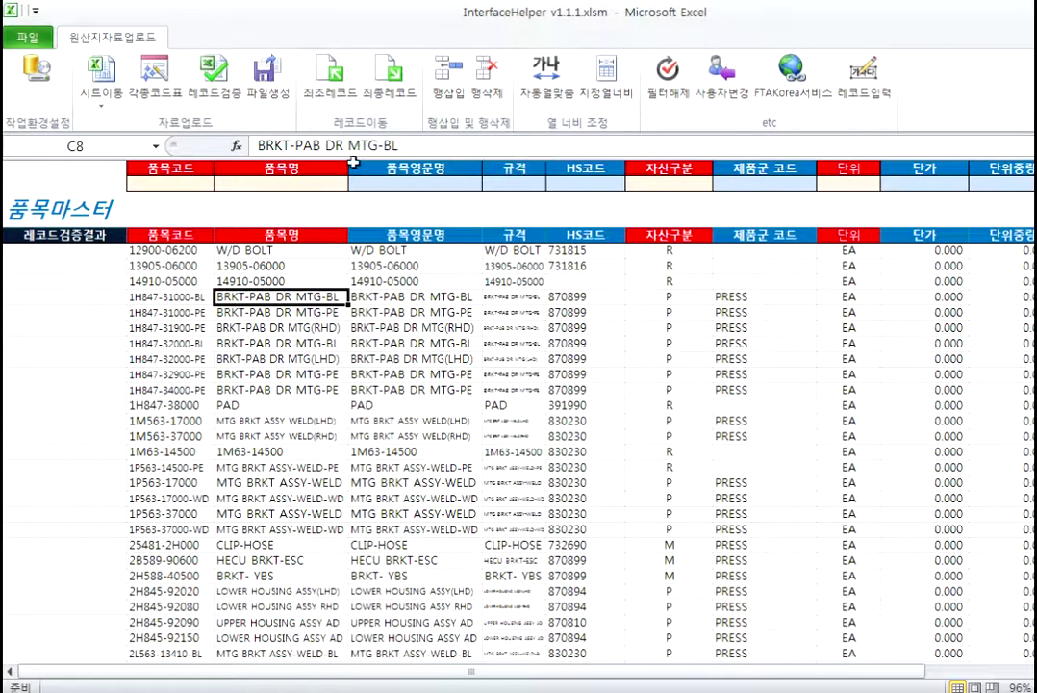
pyautogui.click(278, 389)
pyautogui.click(412, 421)
pyautogui.click(585, 375)
pyautogui.click(669, 312)
pyautogui.click(849, 356)
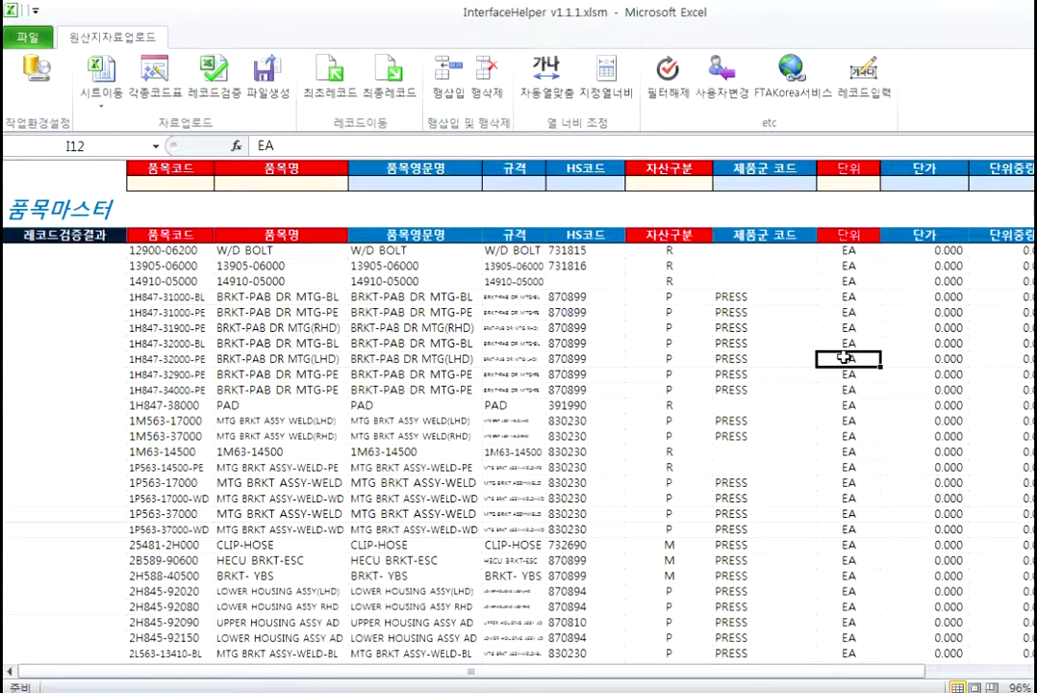
# Step: Jump between the first and last item records with 최초레코드 and 최종레코드
pyautogui.click(335, 77)
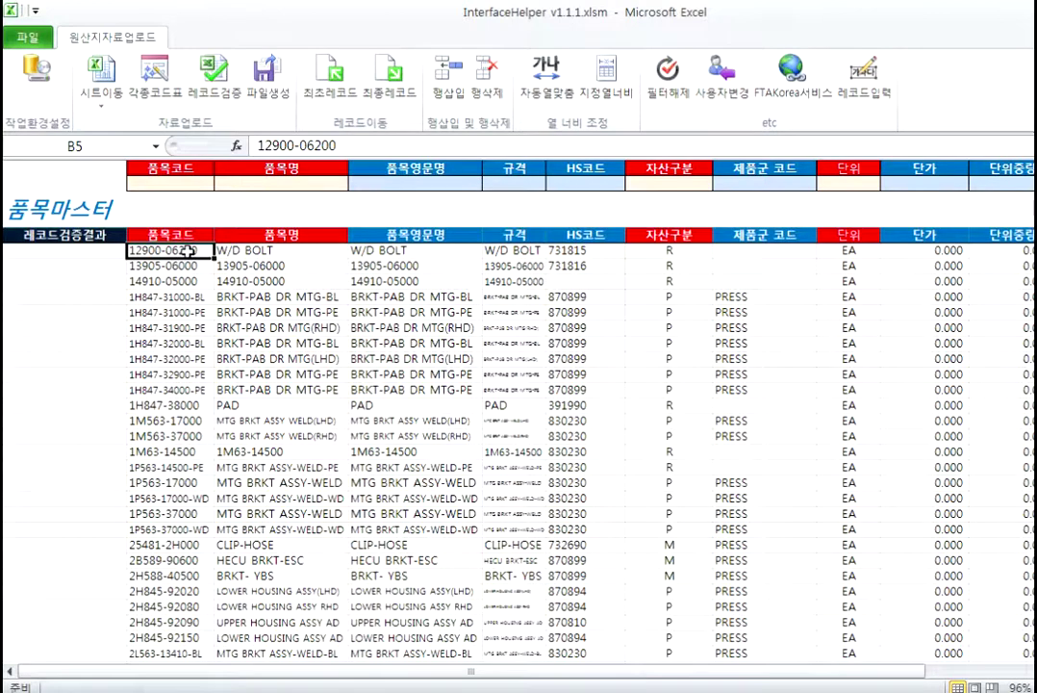
pyautogui.click(387, 69)
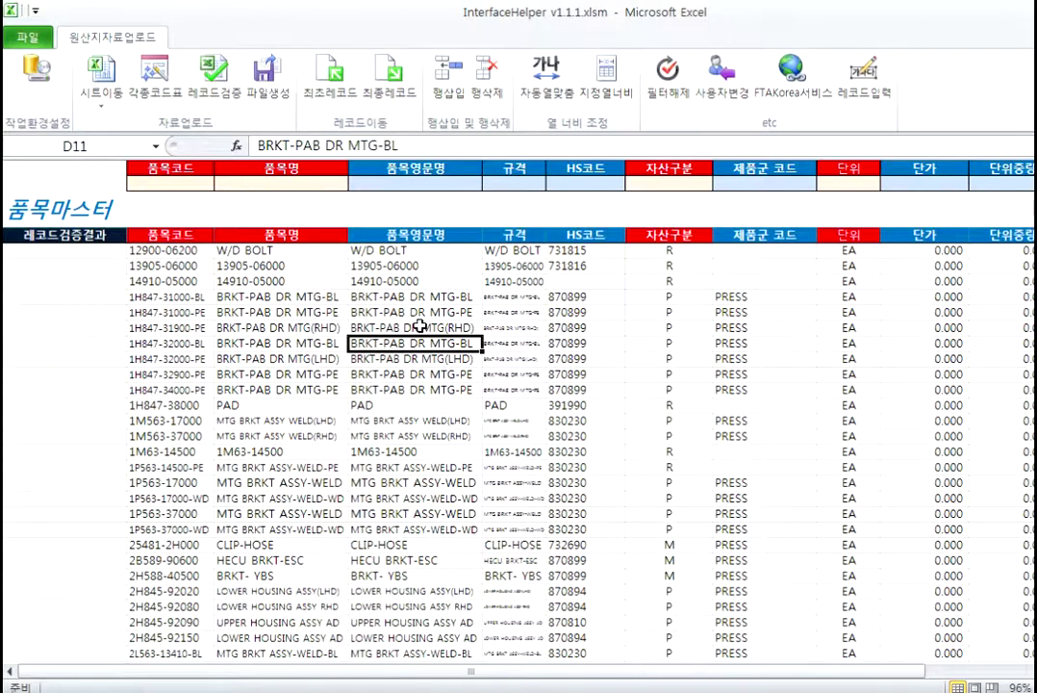
pyautogui.click(389, 67)
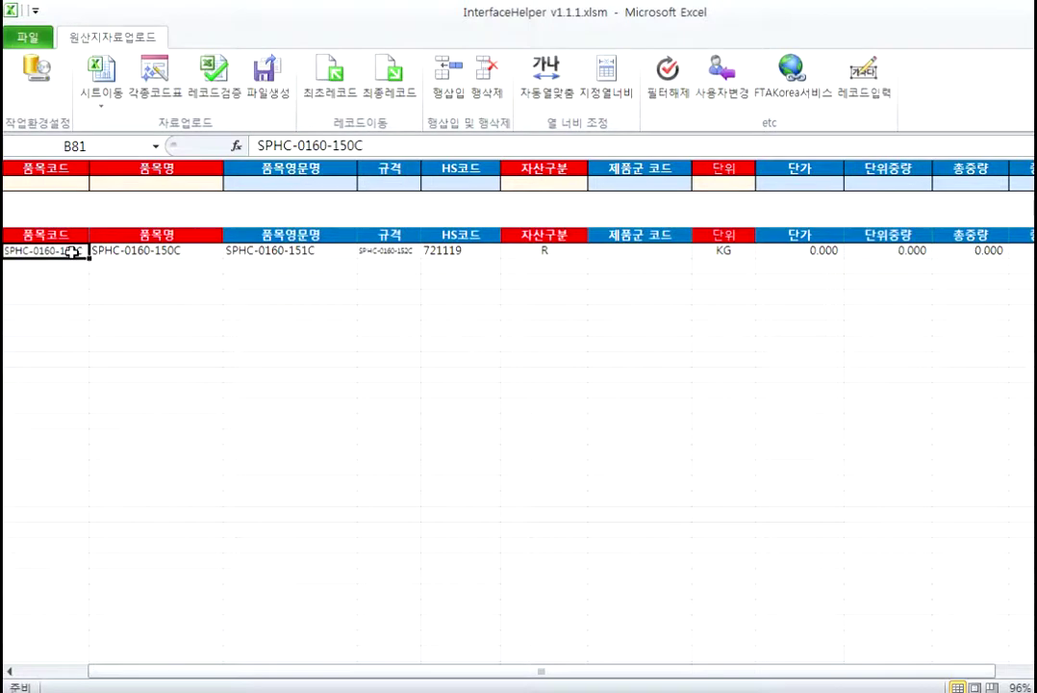
pyautogui.click(332, 72)
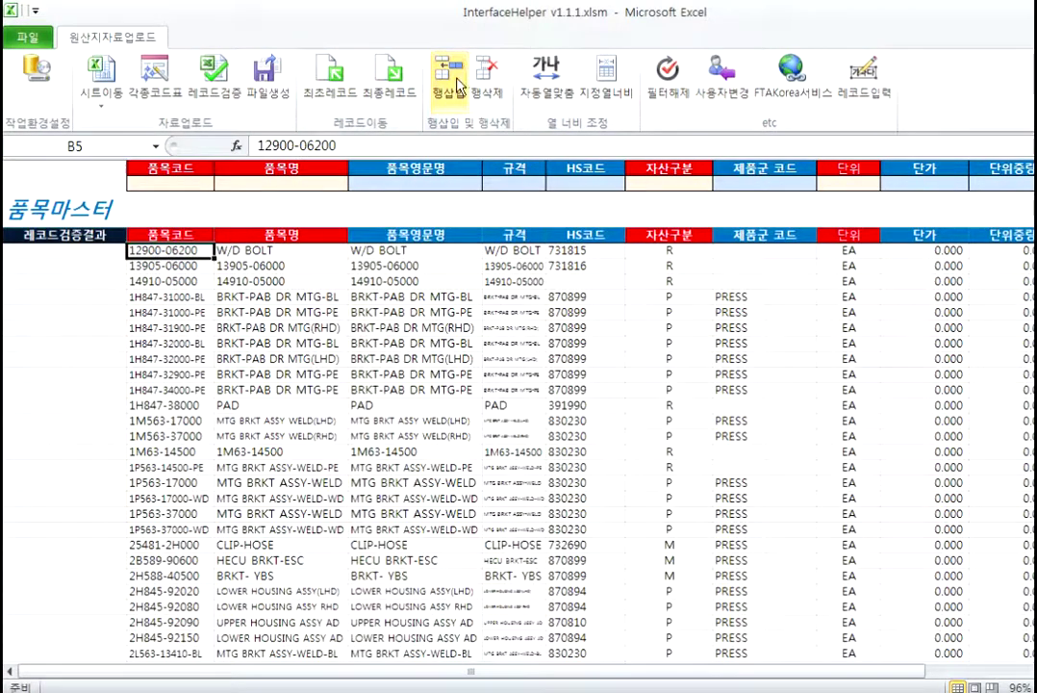
pyautogui.click(130, 298)
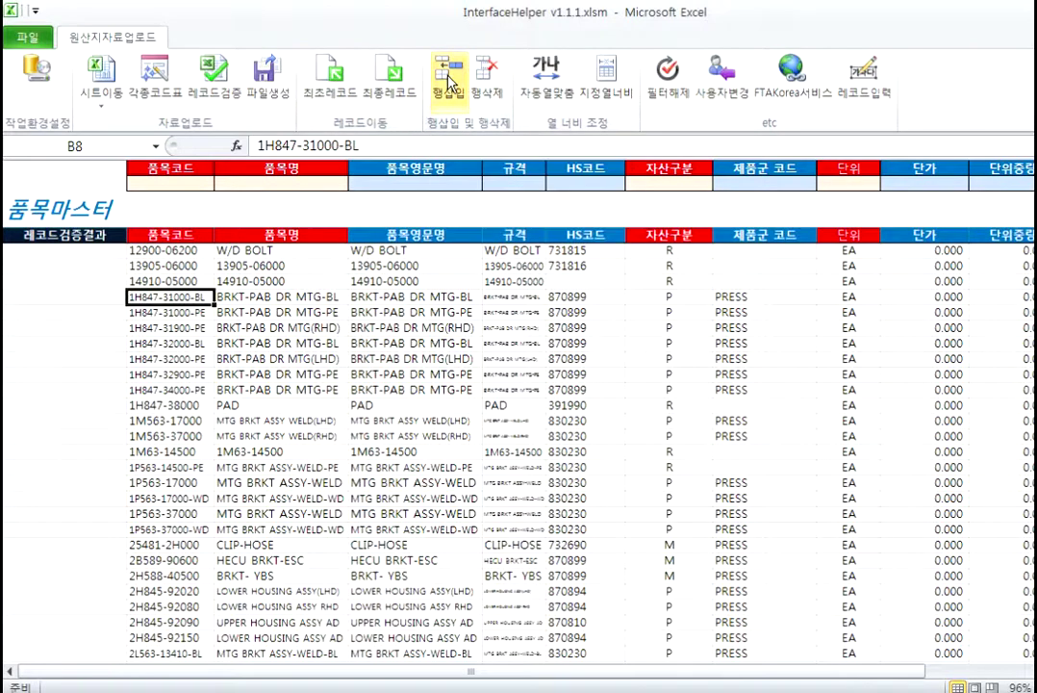
pyautogui.click(447, 82)
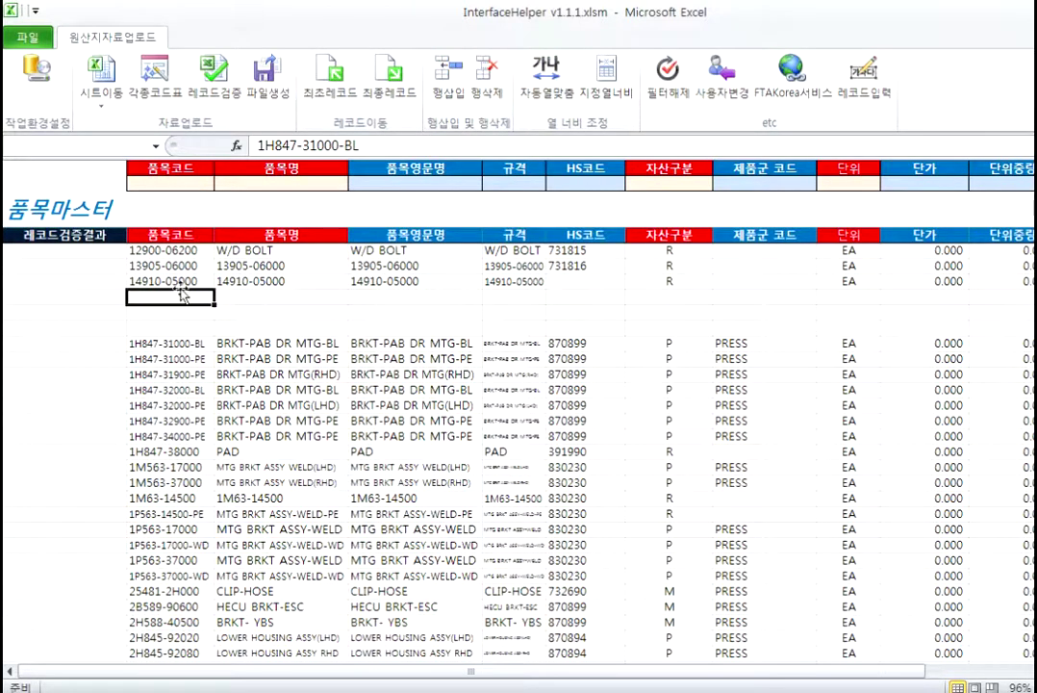
pyautogui.click(488, 77)
pyautogui.click(544, 406)
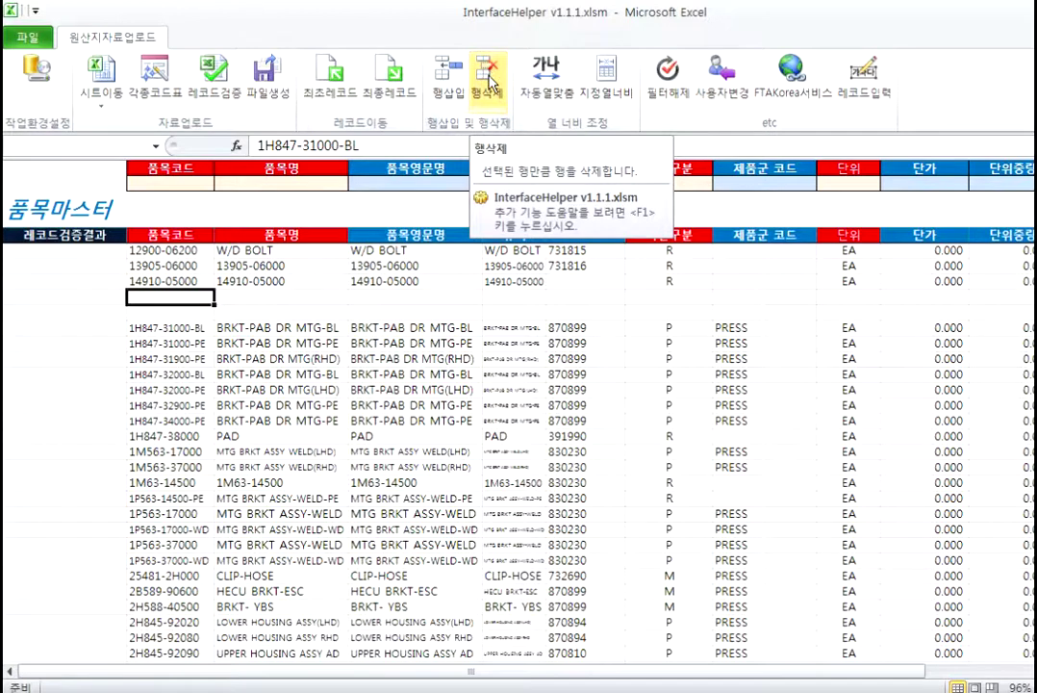
pyautogui.click(489, 82)
pyautogui.click(531, 406)
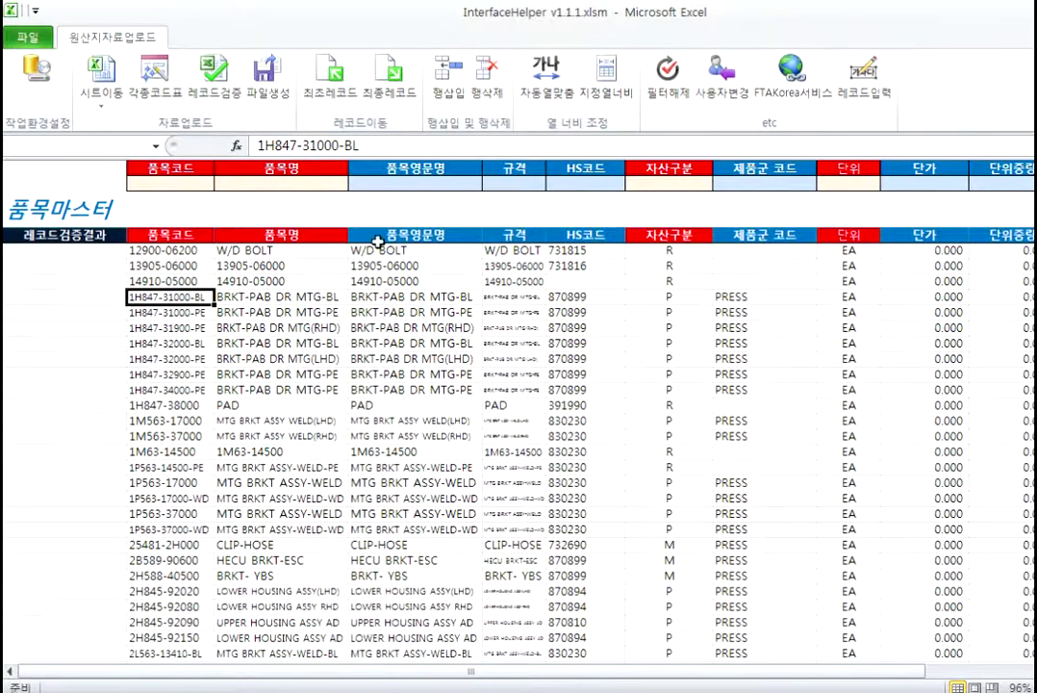
# Step: Auto-fit the 품목마스터 columns with 자동열맞춤, then apply the preset 지정열너비 widths
pyautogui.click(552, 85)
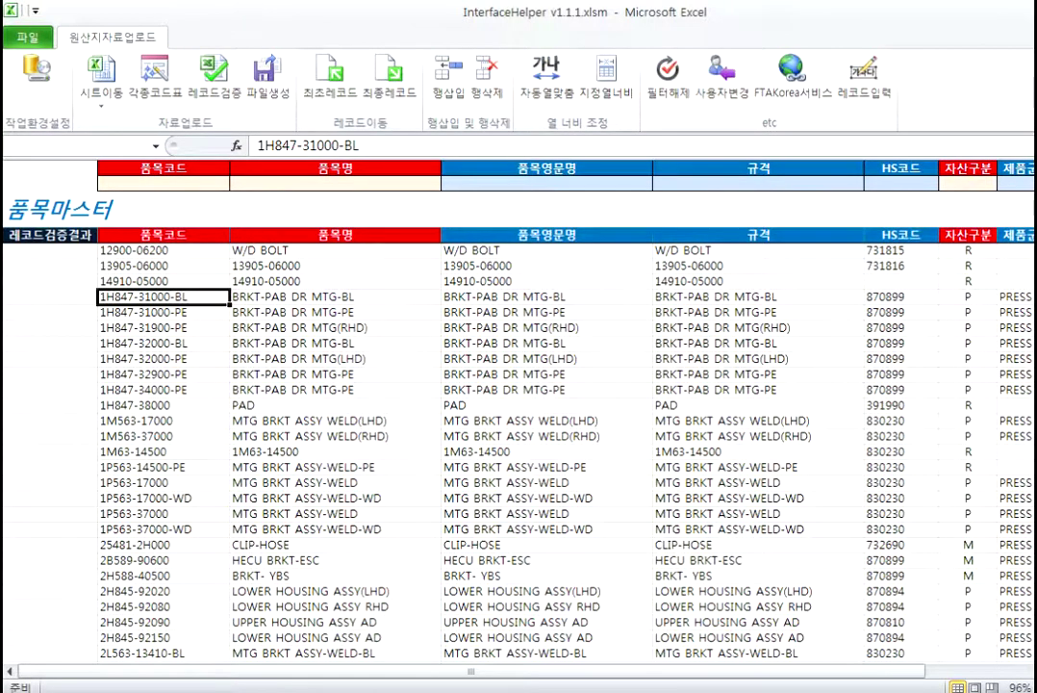
pyautogui.hscroll(3, 502, 616)
pyautogui.hscroll(-3, 503, 615)
pyautogui.click(607, 82)
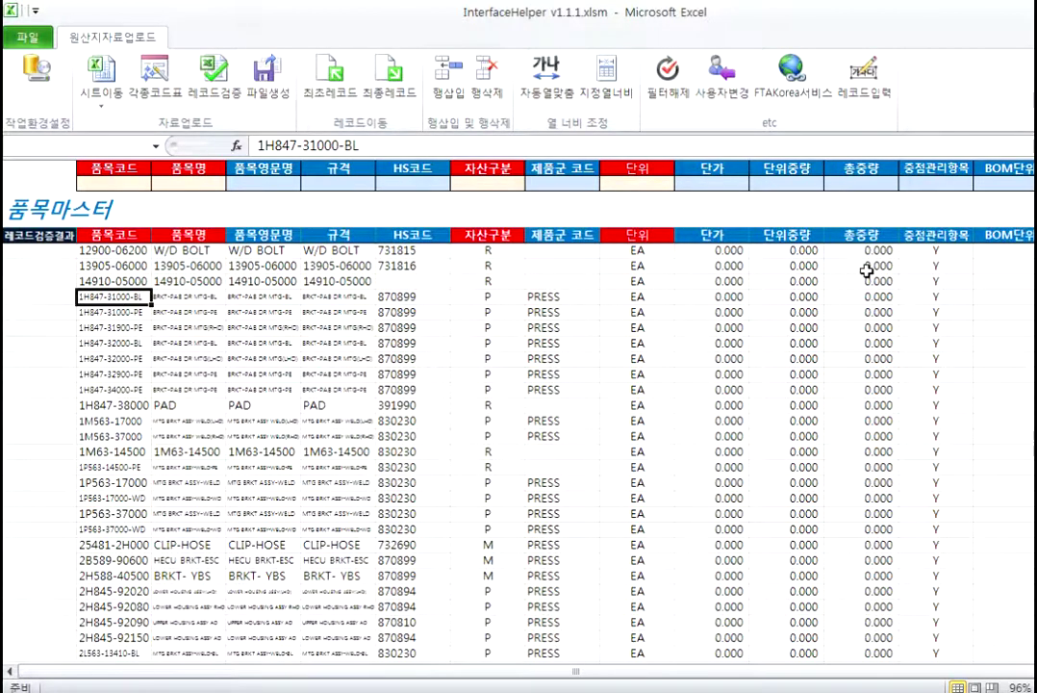
pyautogui.click(670, 73)
pyautogui.click(718, 85)
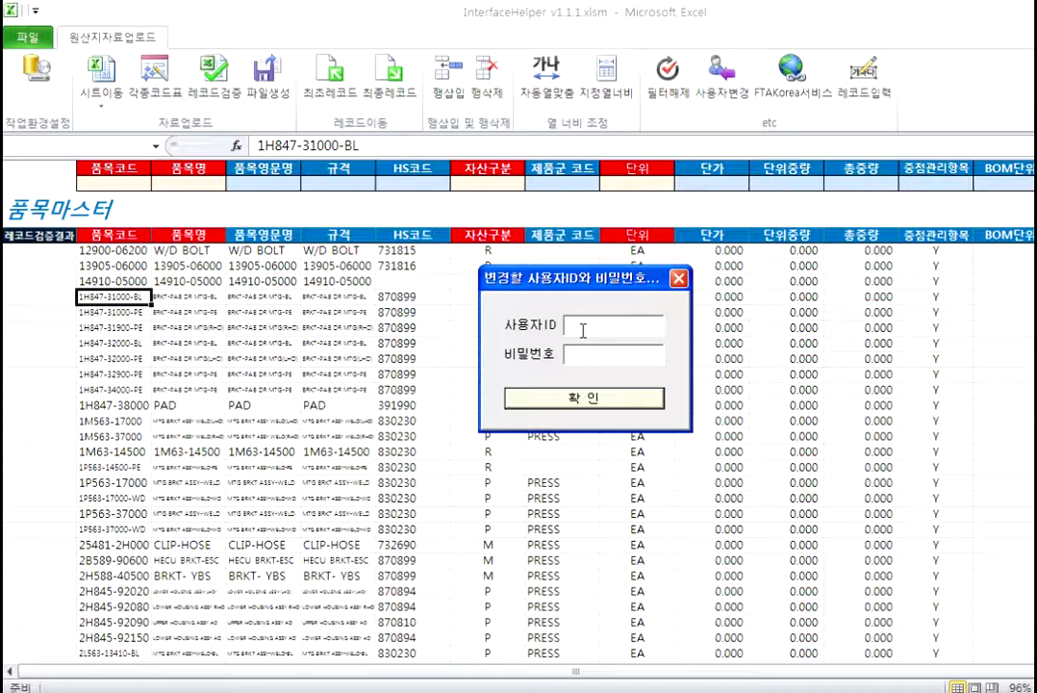
pyautogui.click(679, 279)
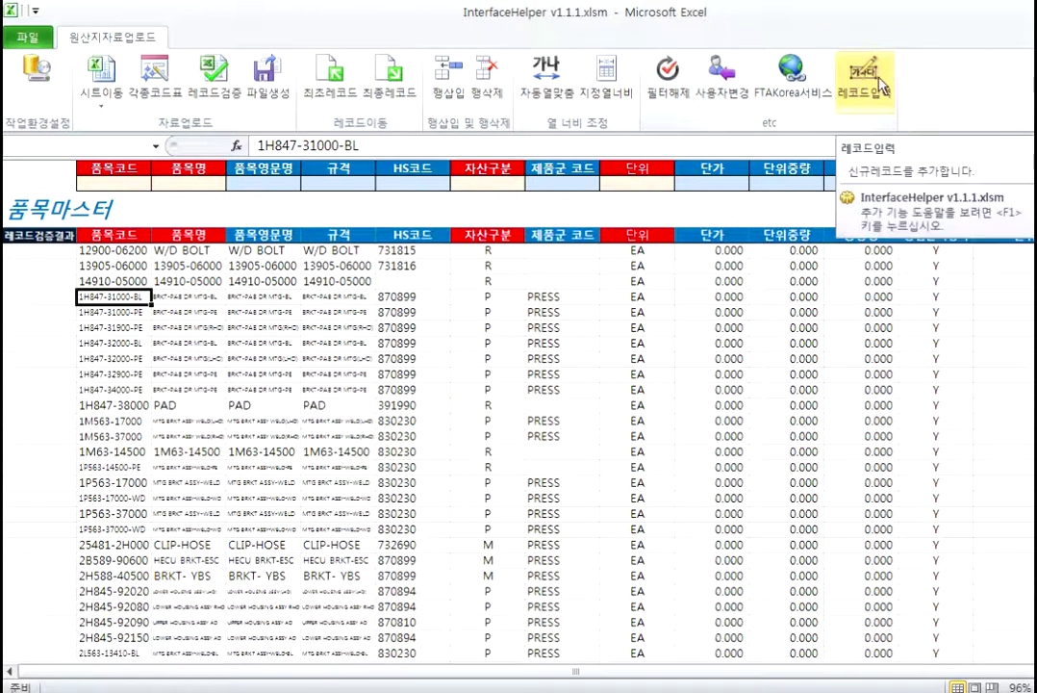
pyautogui.click(91, 182)
pyautogui.click(216, 184)
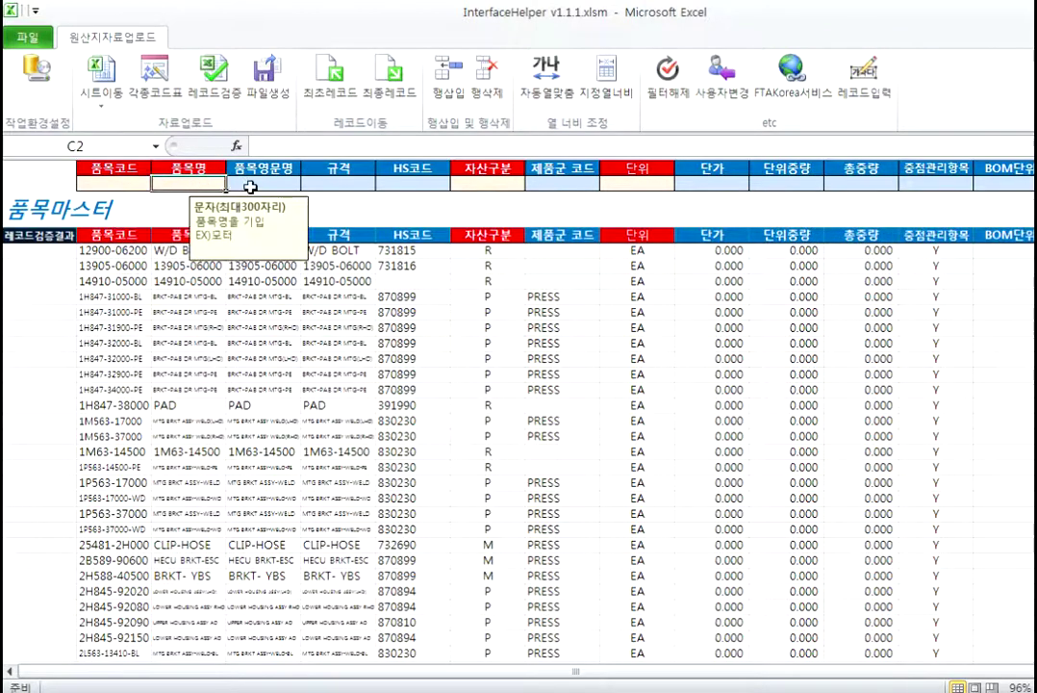
pyautogui.click(265, 184)
pyautogui.moveTo(113, 183); pyautogui.dragTo(1020, 154)
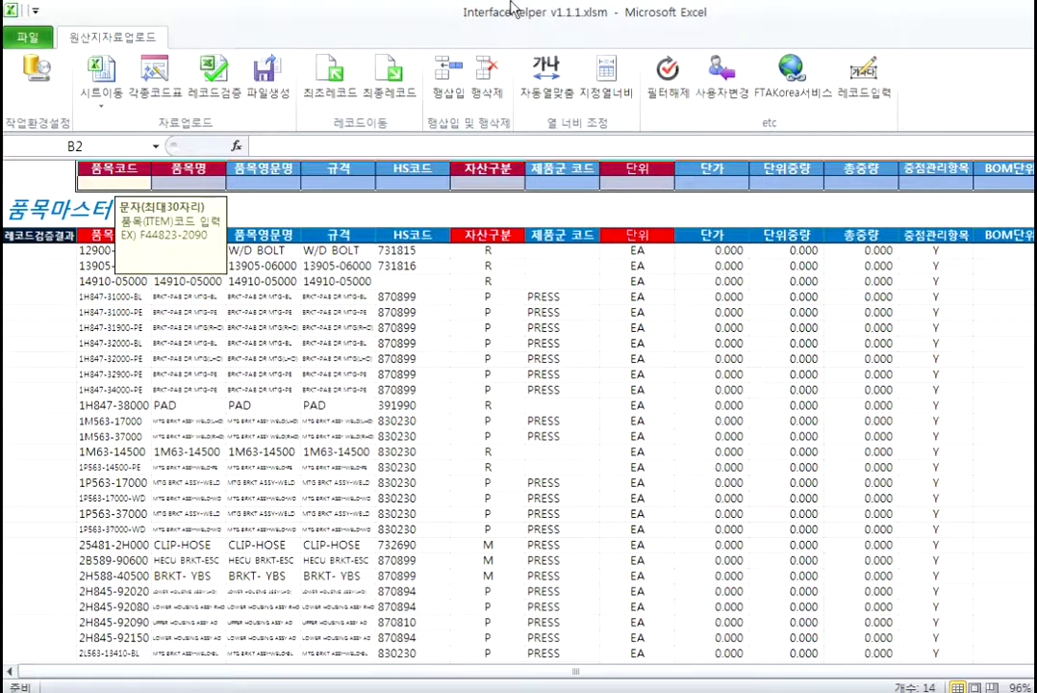
pyautogui.click(154, 77)
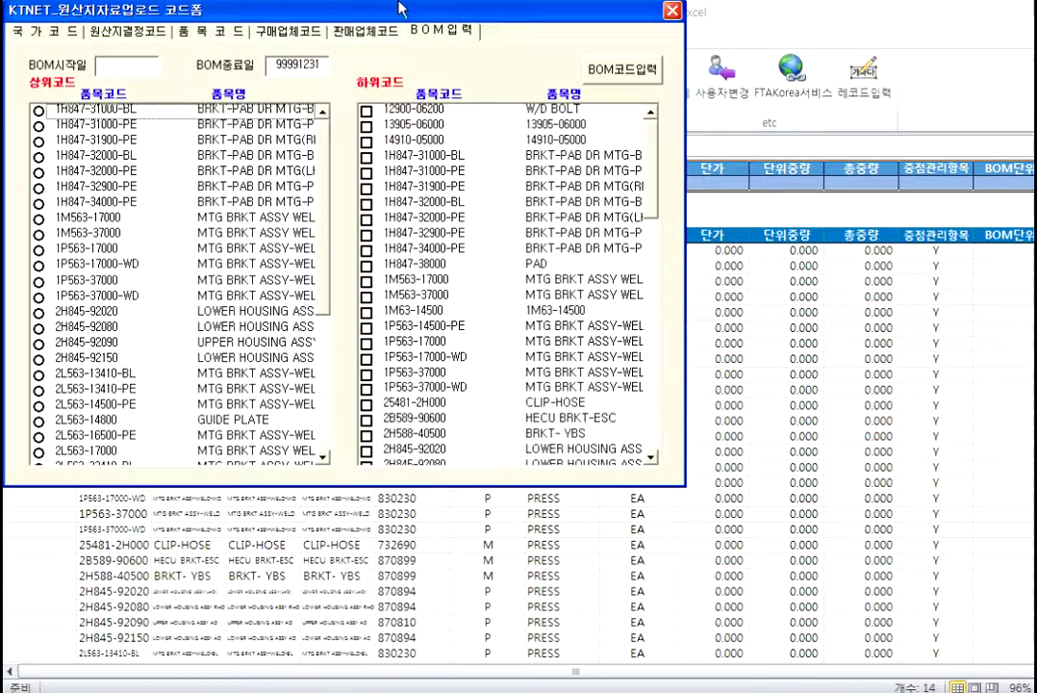
# Step: Browse the code form's country, origin-rule, item, supplier and customer lists, picking 1H847-32900-PE and 2H845-92080
pyautogui.click(27, 30)
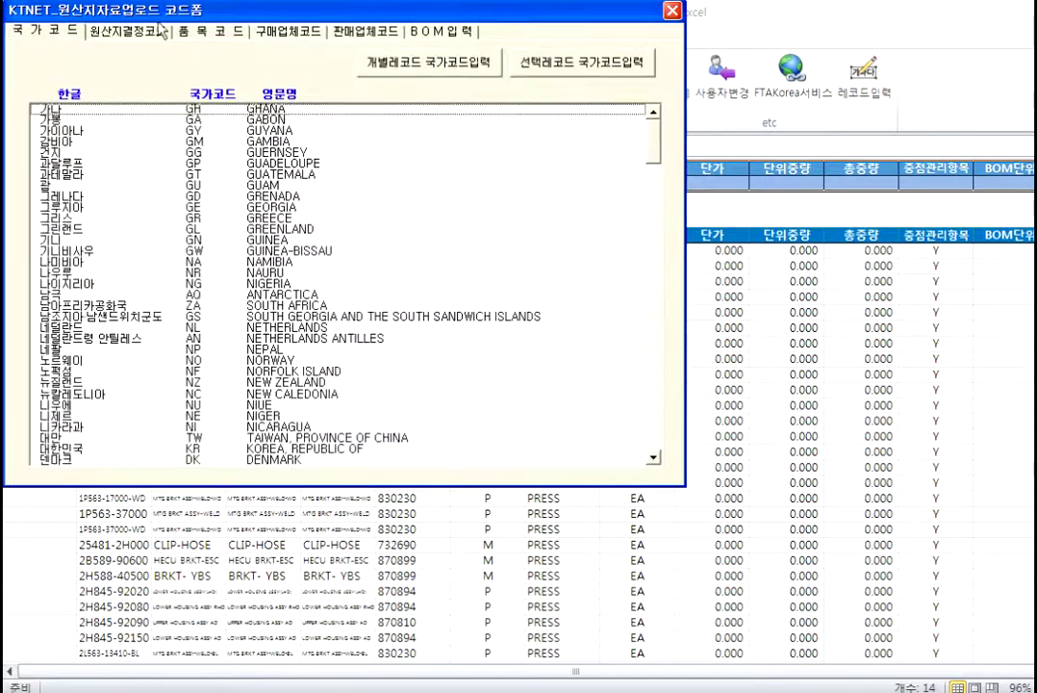
pyautogui.click(100, 31)
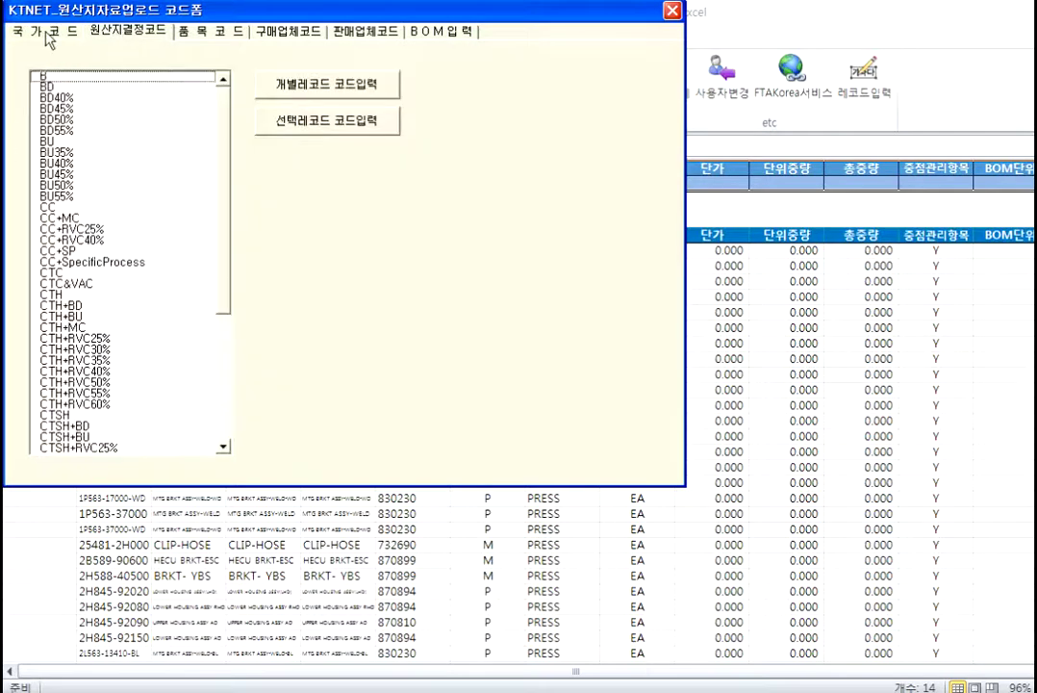
pyautogui.click(217, 36)
pyautogui.click(287, 32)
pyautogui.click(375, 37)
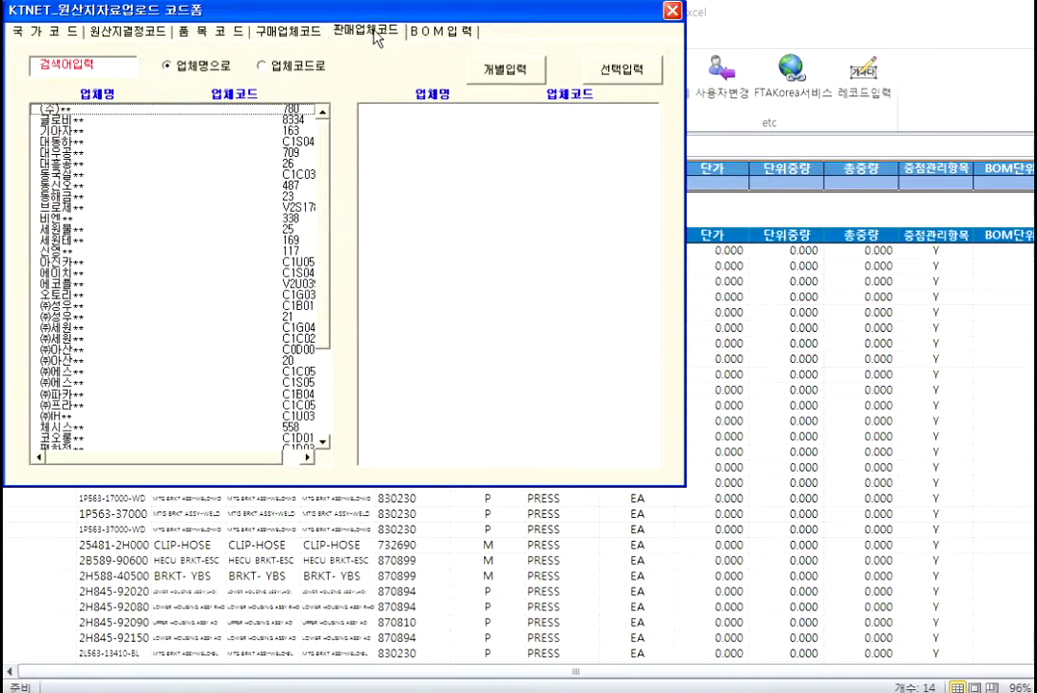
pyautogui.click(223, 33)
pyautogui.click(99, 196)
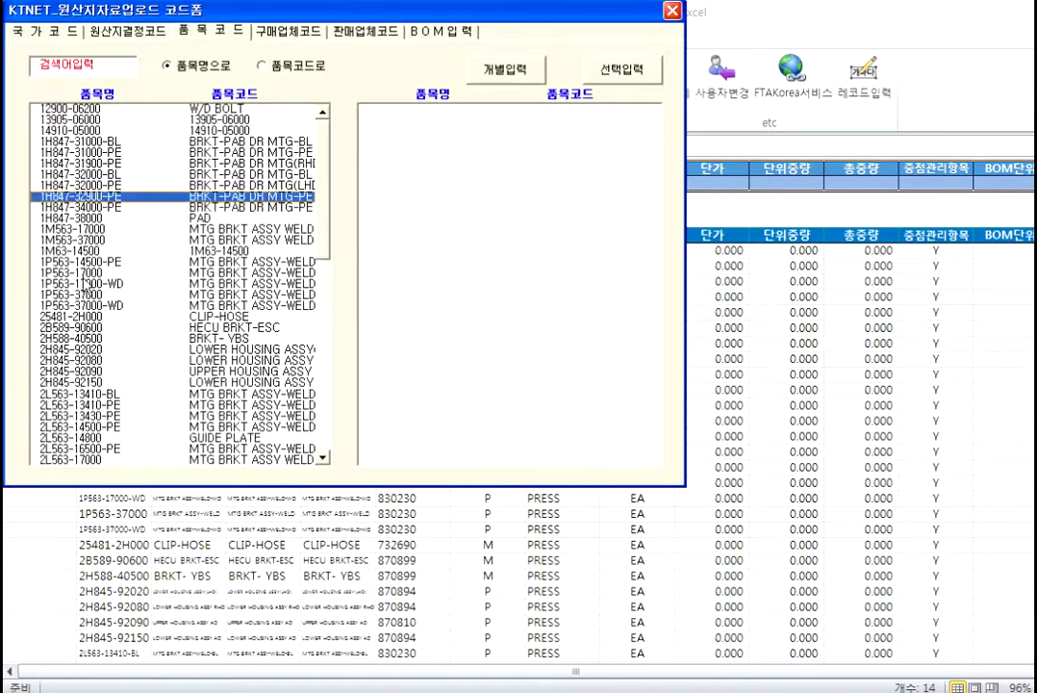
pyautogui.click(279, 360)
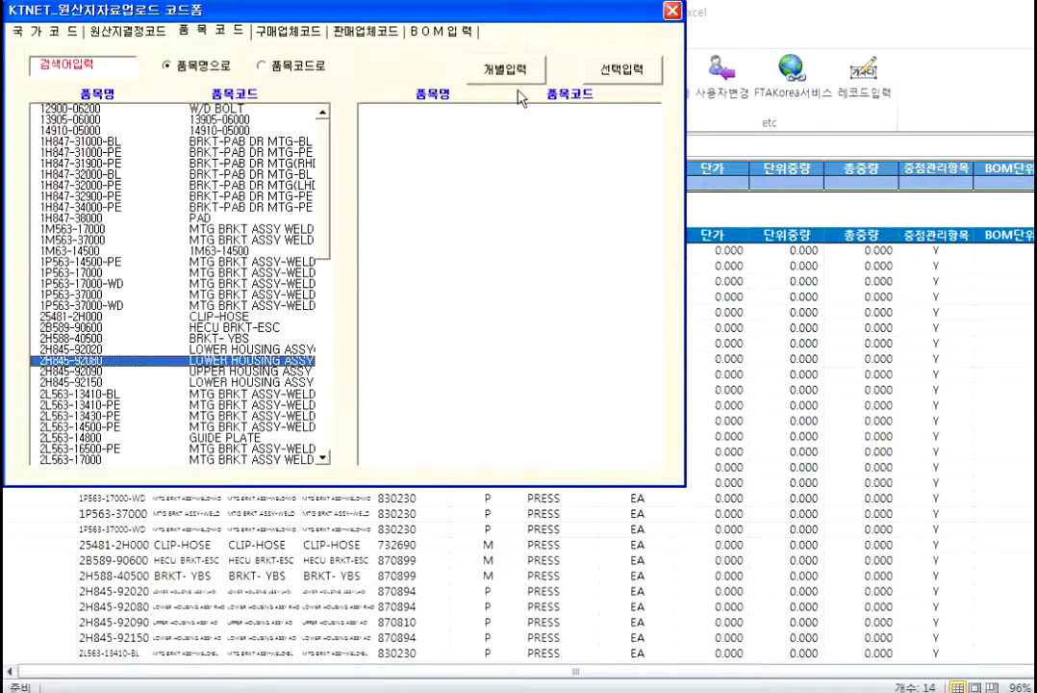
# Step: Revisit the supplier and customer lists, return to BOM입력 and move the form lower
pyautogui.click(289, 33)
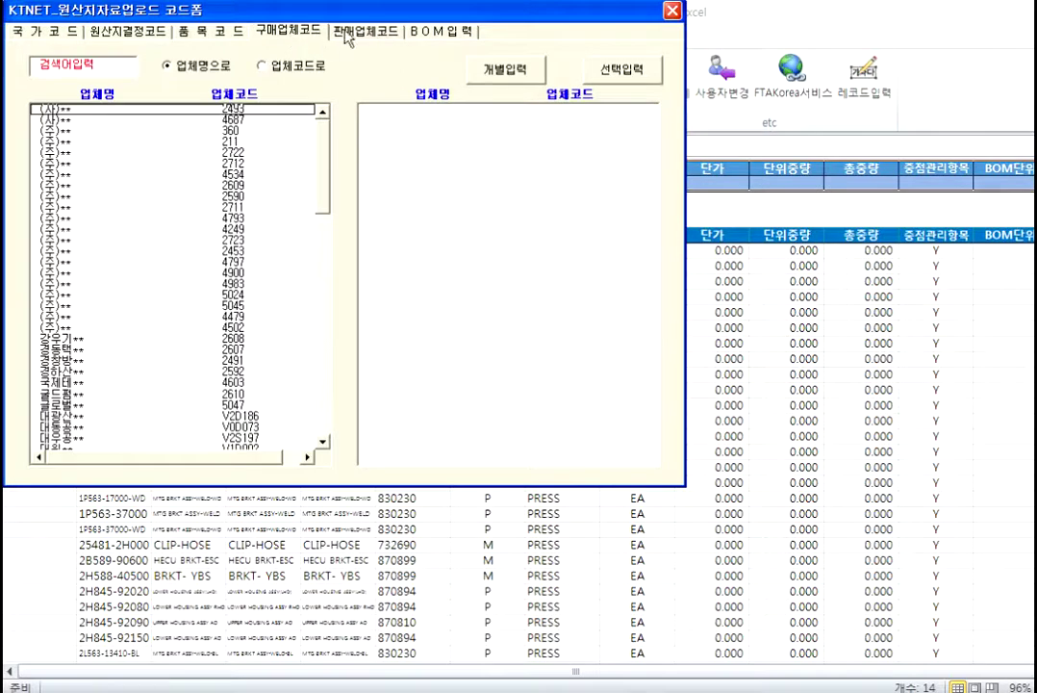
pyautogui.click(376, 35)
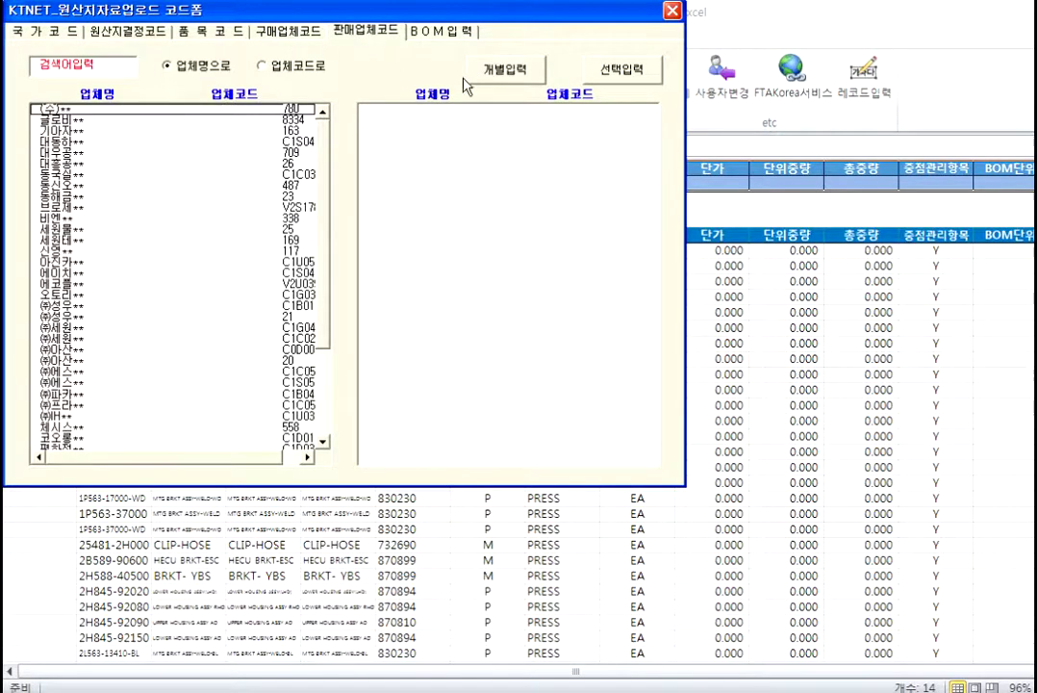
pyautogui.click(457, 35)
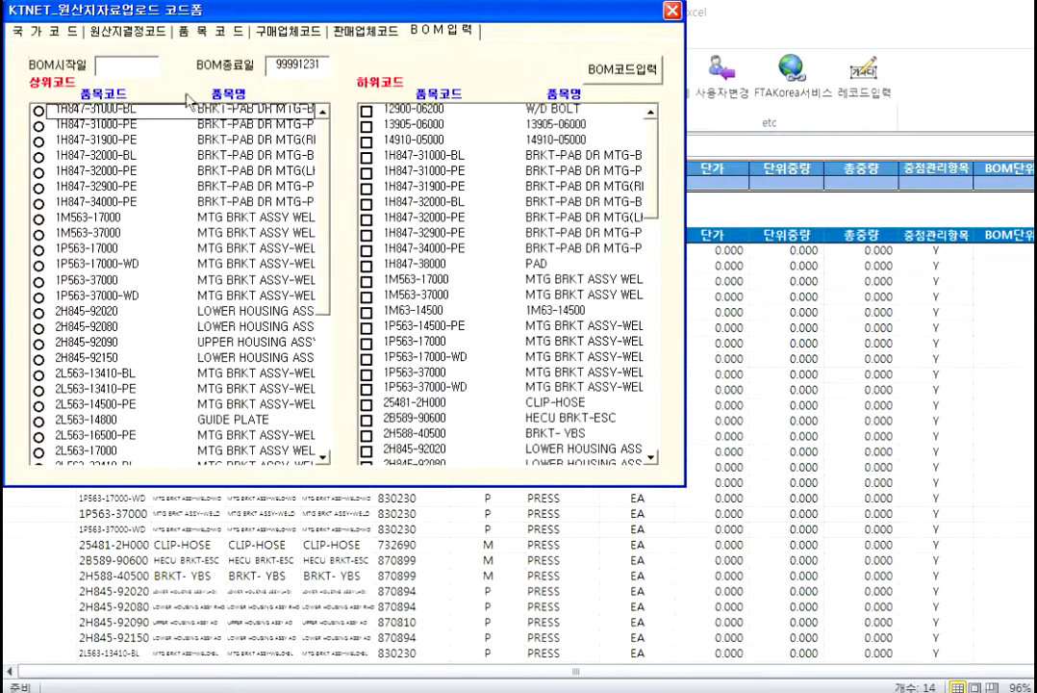
pyautogui.moveTo(452, 9); pyautogui.dragTo(435, 278)
pyautogui.click(101, 77)
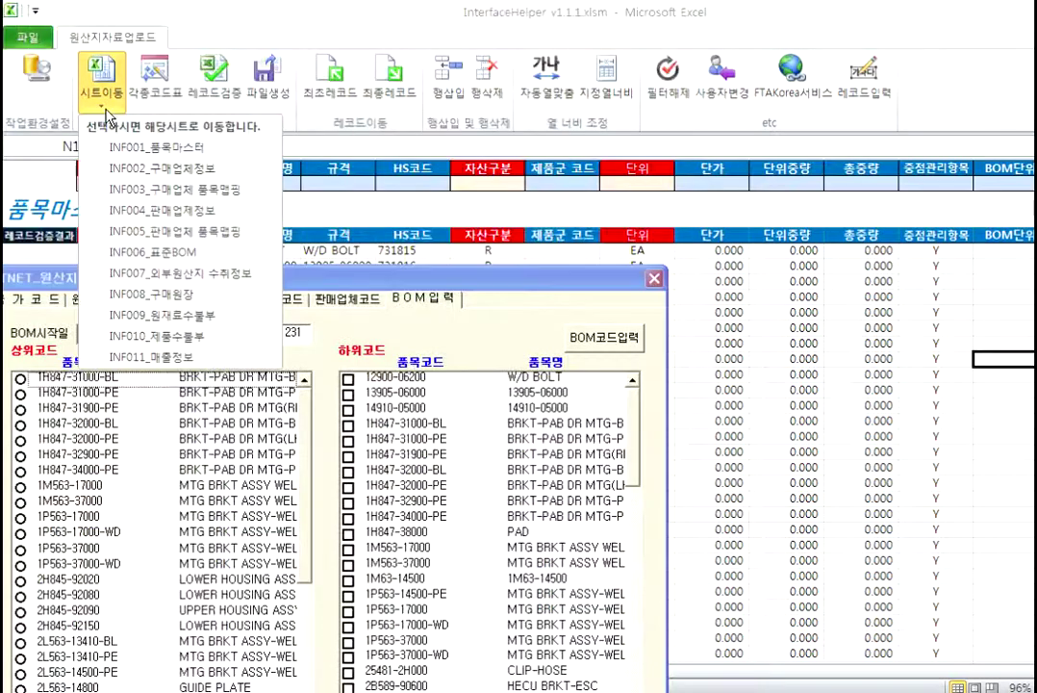
pyautogui.click(176, 253)
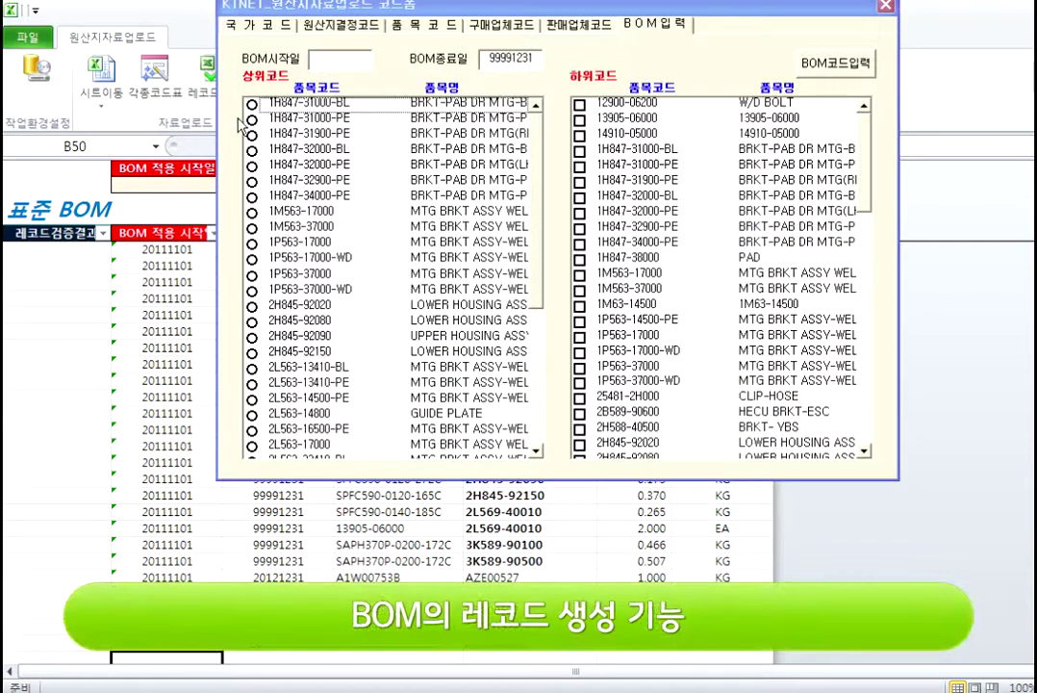
pyautogui.moveTo(254, 133)
pyautogui.mouseDown()
pyautogui.moveTo(253, 169)
pyautogui.moveTo(252, 149)
pyautogui.mouseUp()
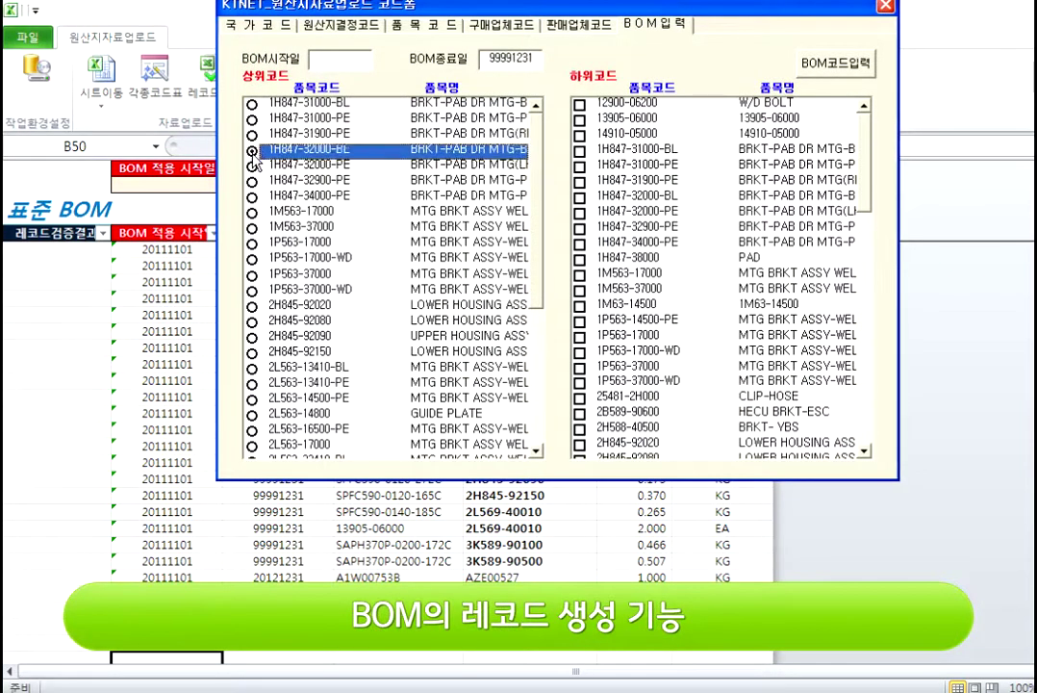
pyautogui.click(580, 134)
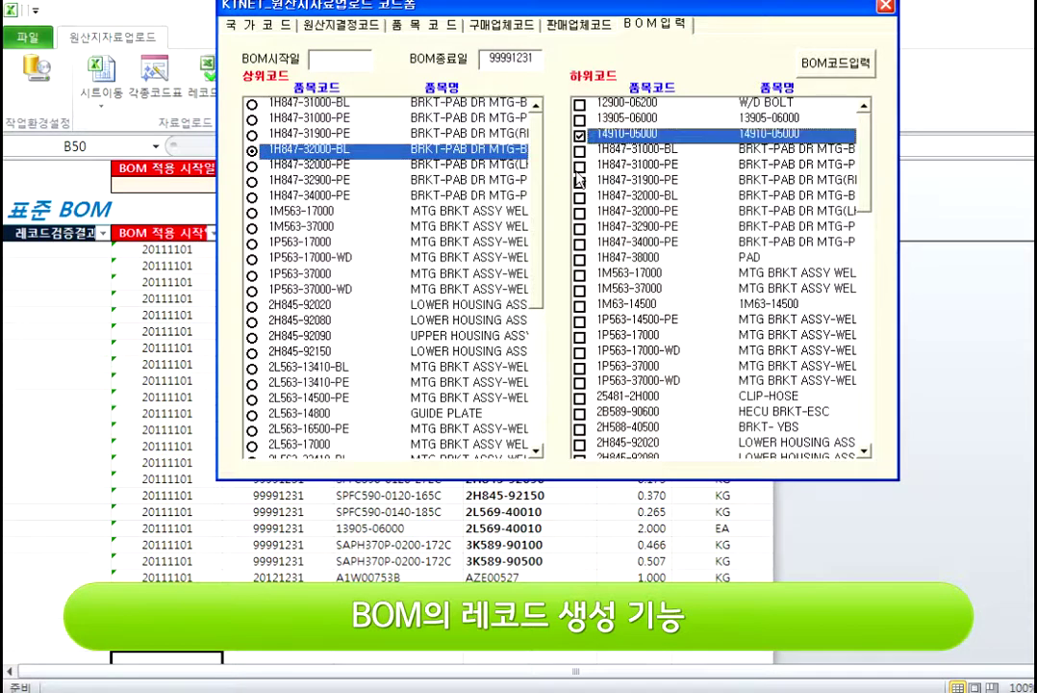
pyautogui.click(579, 166)
pyautogui.click(579, 212)
pyautogui.click(579, 289)
pyautogui.click(579, 337)
pyautogui.click(580, 273)
pyautogui.click(579, 258)
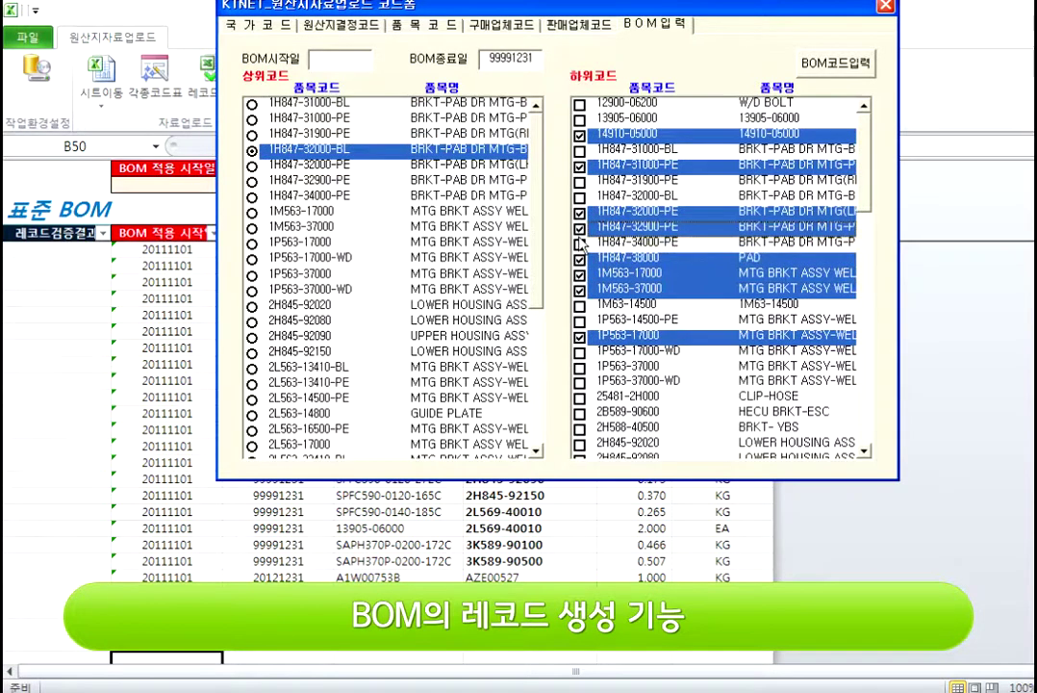
pyautogui.click(579, 211)
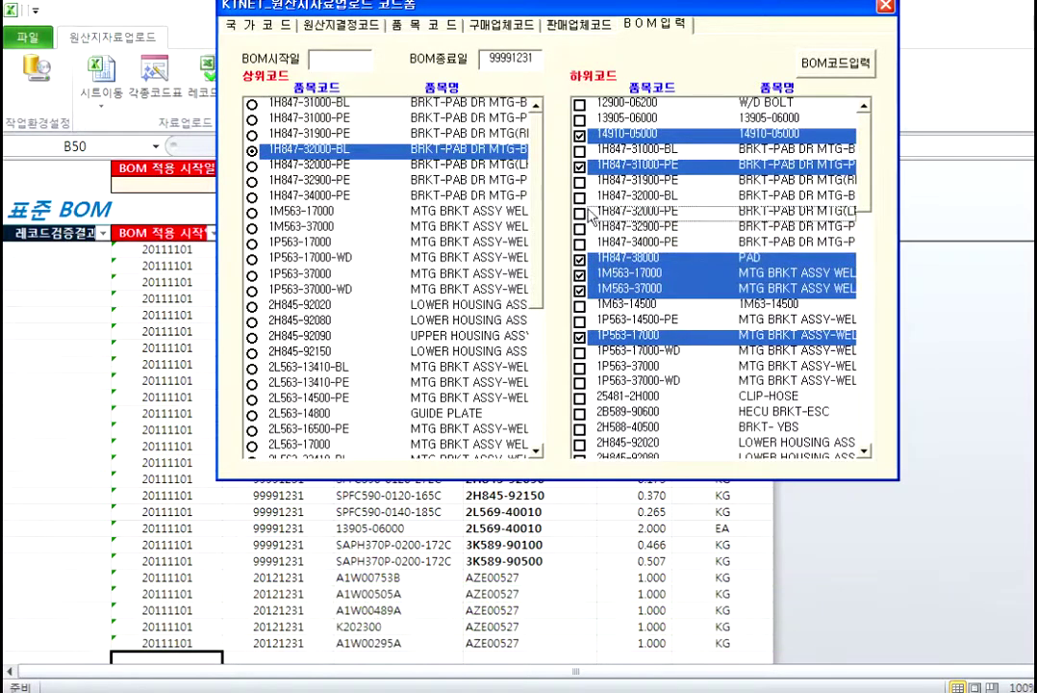
pyautogui.click(579, 195)
pyautogui.click(611, 400)
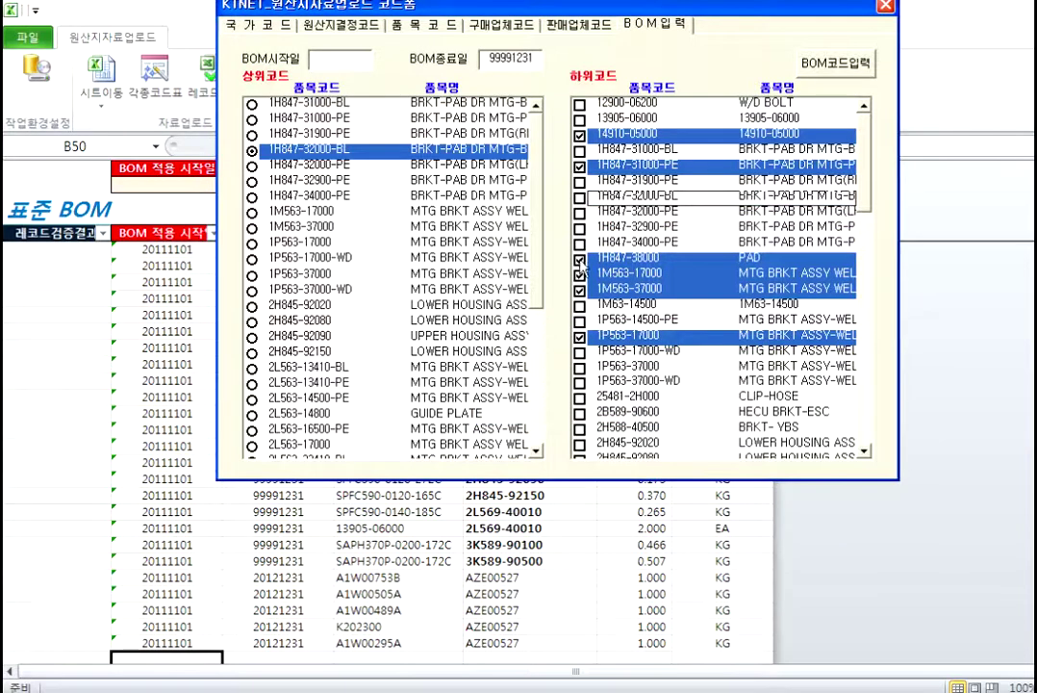
pyautogui.click(579, 211)
pyautogui.click(580, 103)
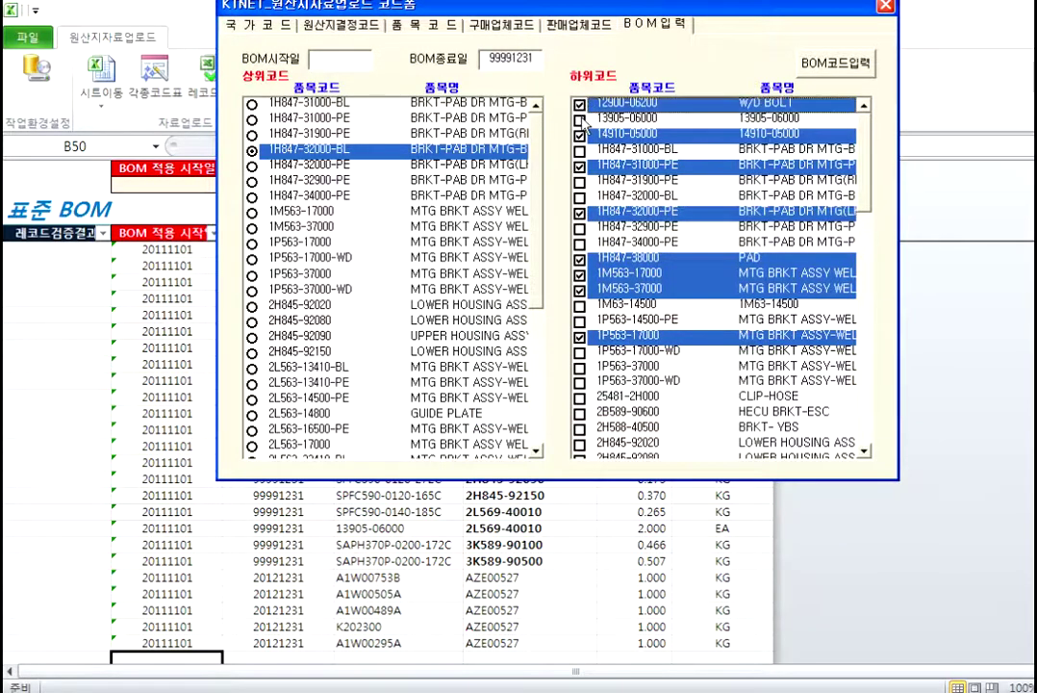
pyautogui.click(579, 118)
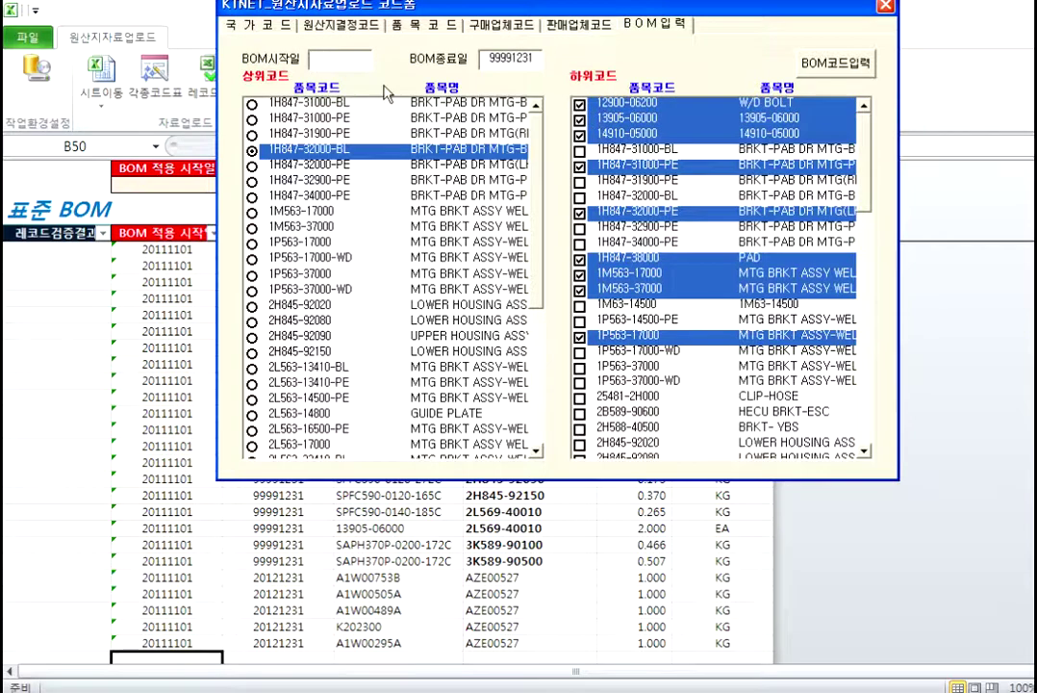
pyautogui.write('20120723')
pyautogui.click(836, 64)
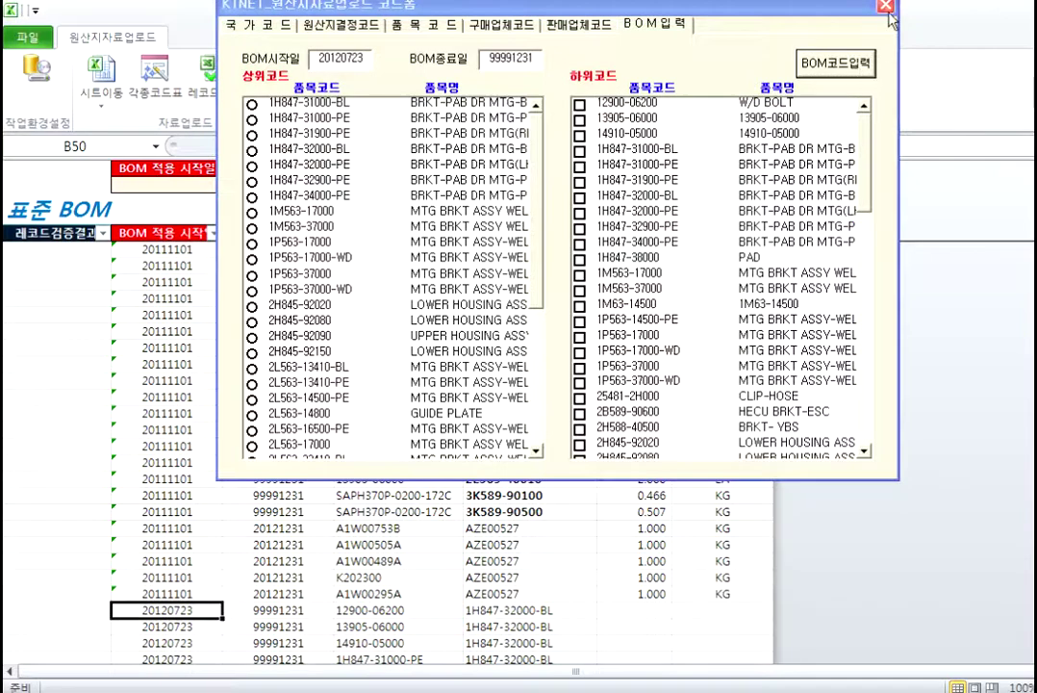
# Step: Inspect the nine new BOM rows' empty quantity and unit cells and select start dates B50:B58
pyautogui.scroll(-2, 245, 461)
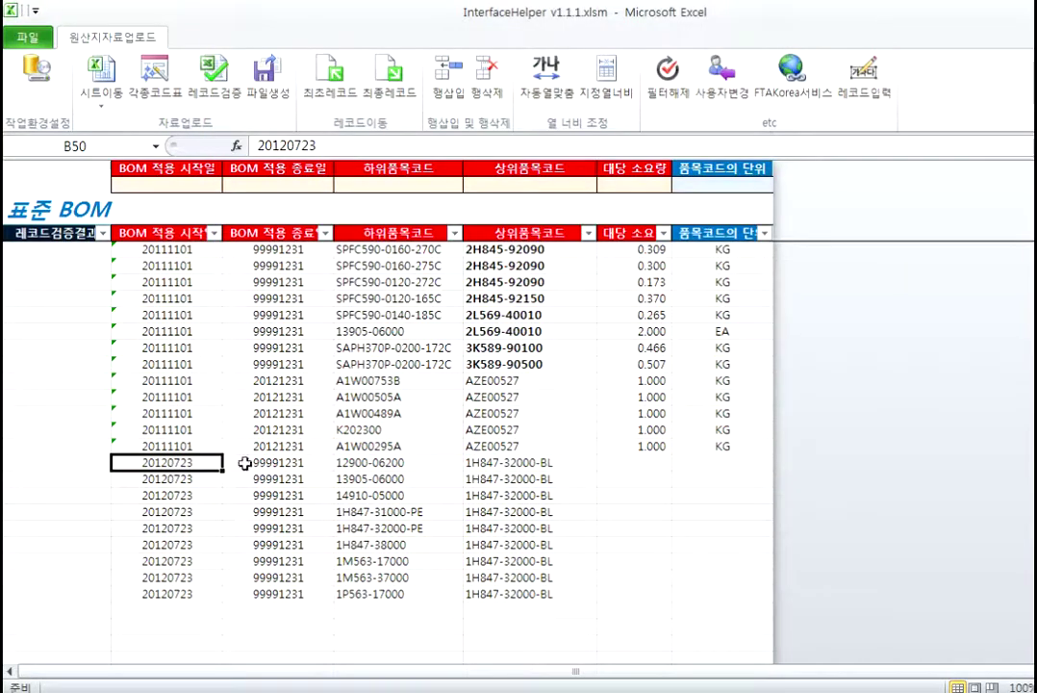
pyautogui.click(652, 462)
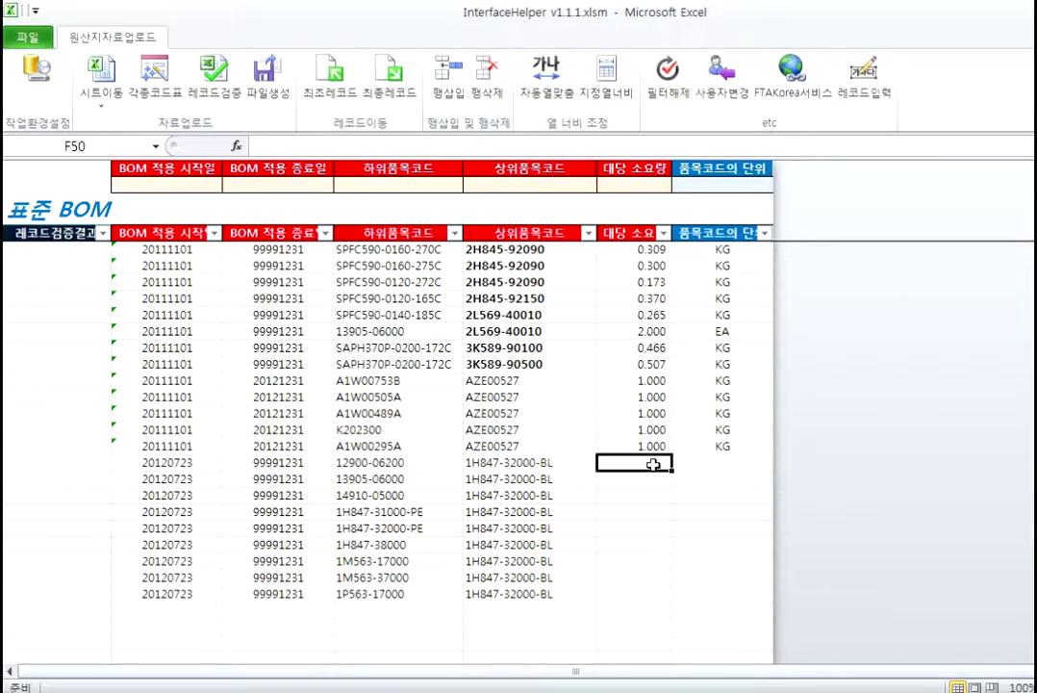
pyautogui.moveTo(563, 465); pyautogui.dragTo(562, 593)
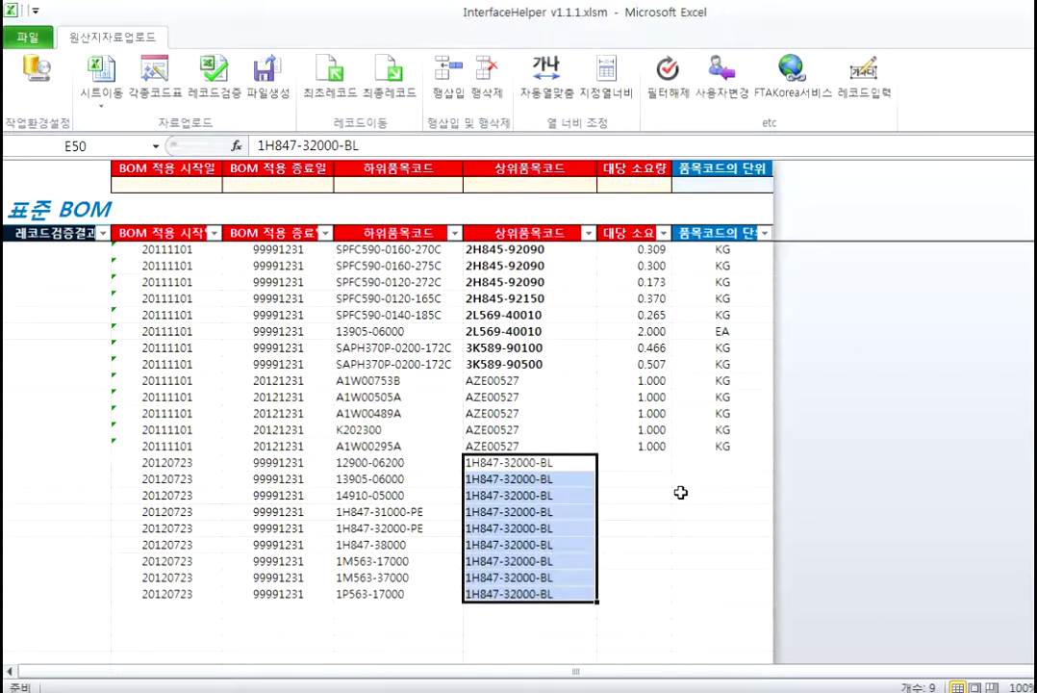
pyautogui.moveTo(664, 463); pyautogui.dragTo(660, 578)
pyautogui.moveTo(722, 463); pyautogui.dragTo(736, 578)
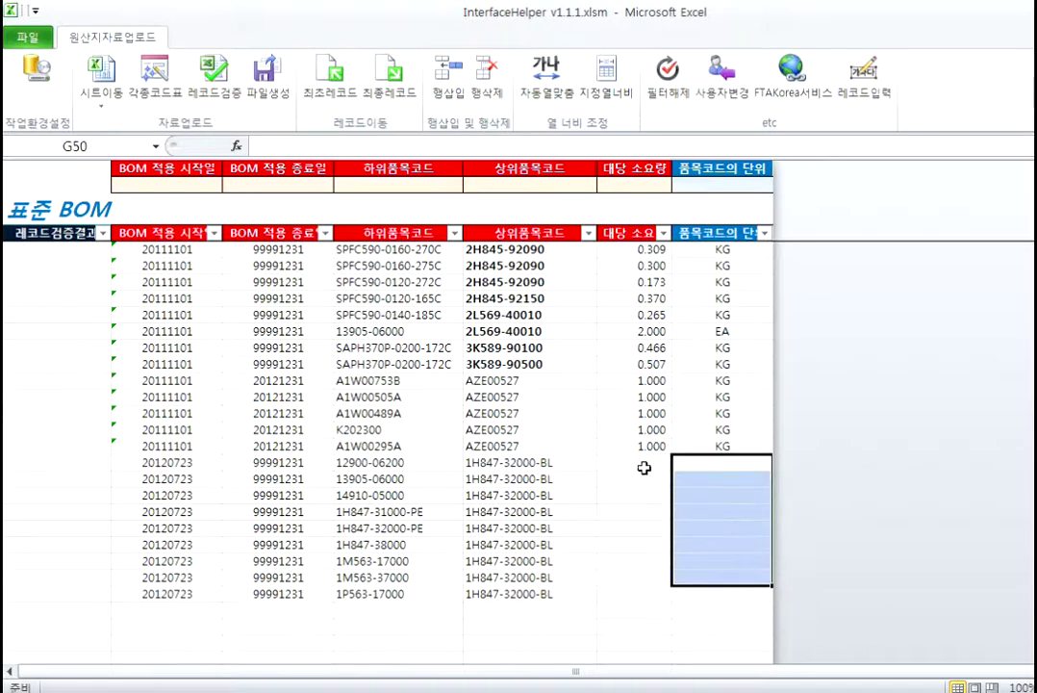
pyautogui.click(151, 464)
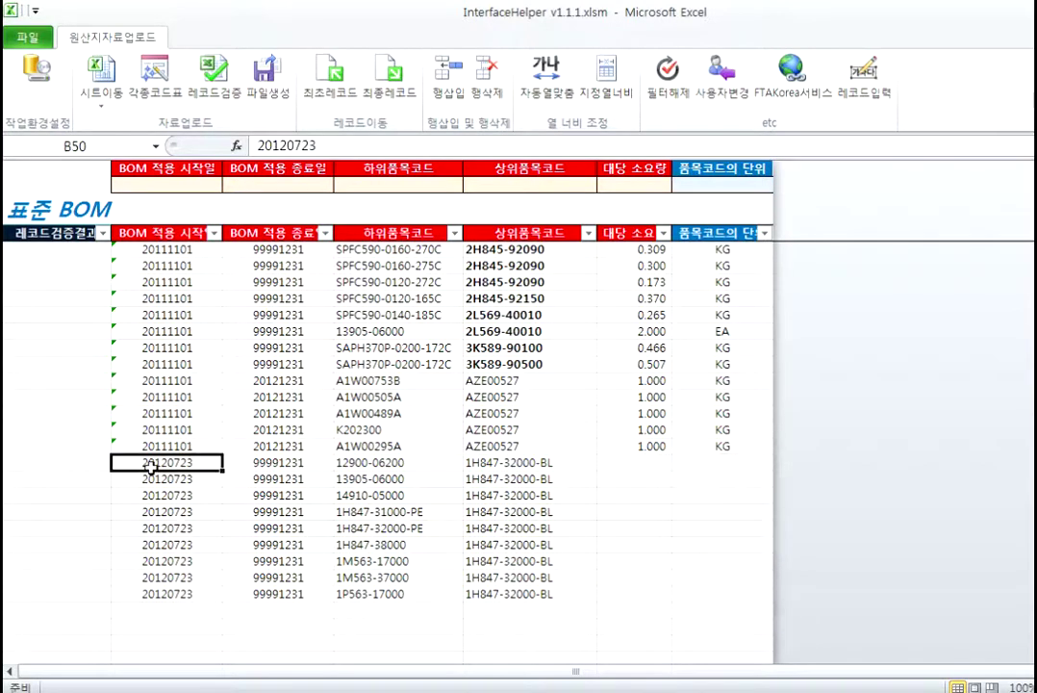
pyautogui.moveTo(144, 463); pyautogui.dragTo(166, 593)
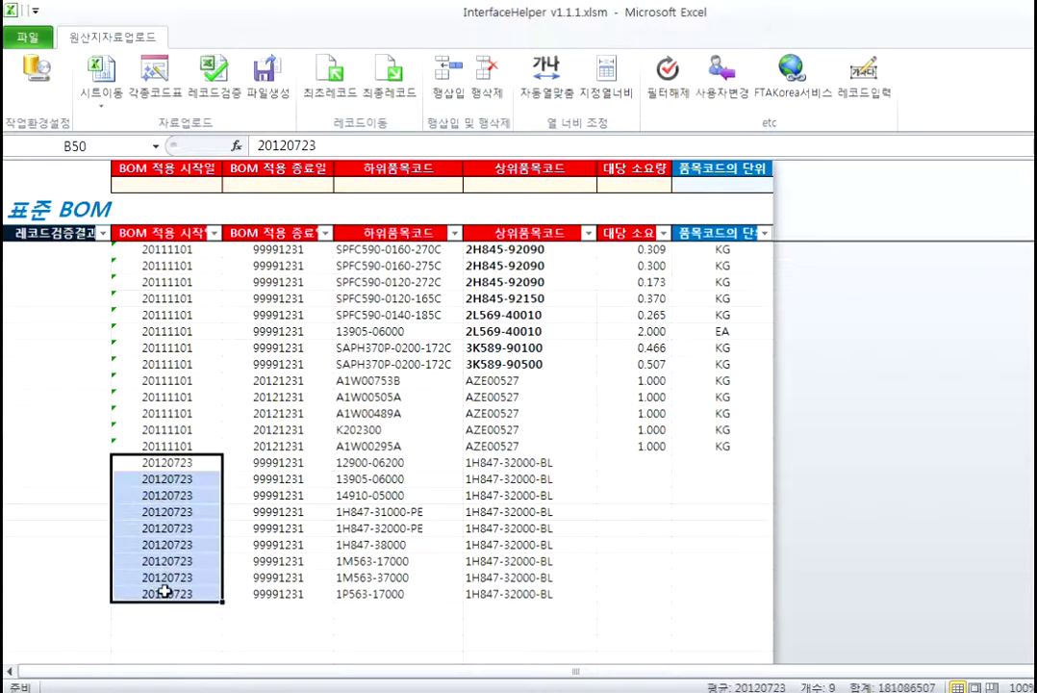
# Step: Delete the nine selected rows with 행삭제, confirming with 예
pyautogui.click(496, 84)
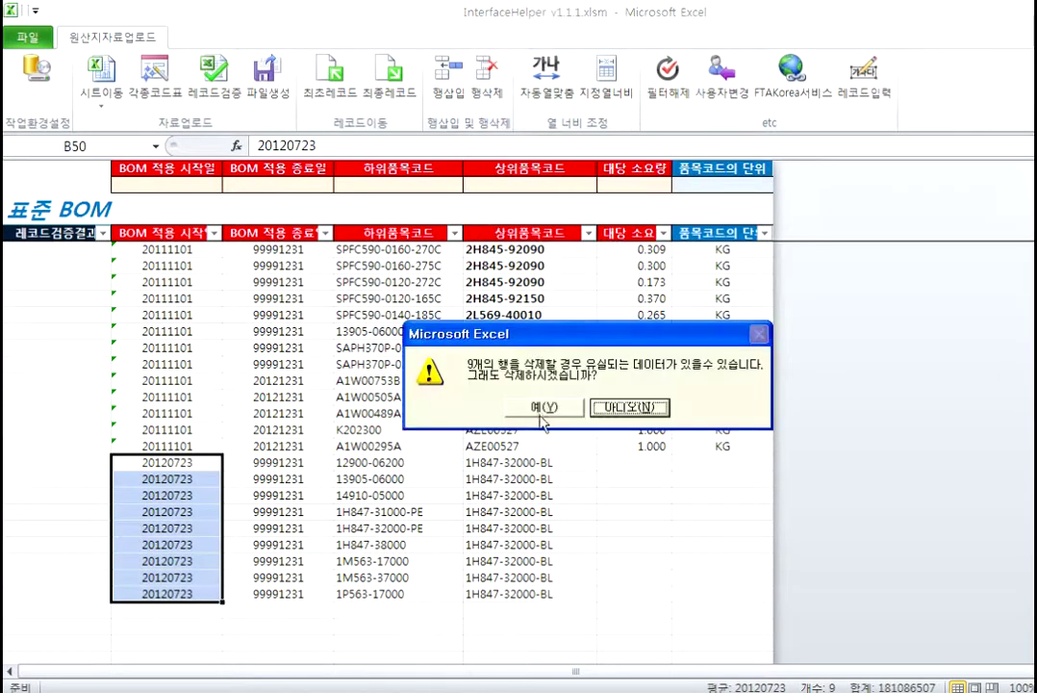
pyautogui.click(543, 407)
pyautogui.click(472, 574)
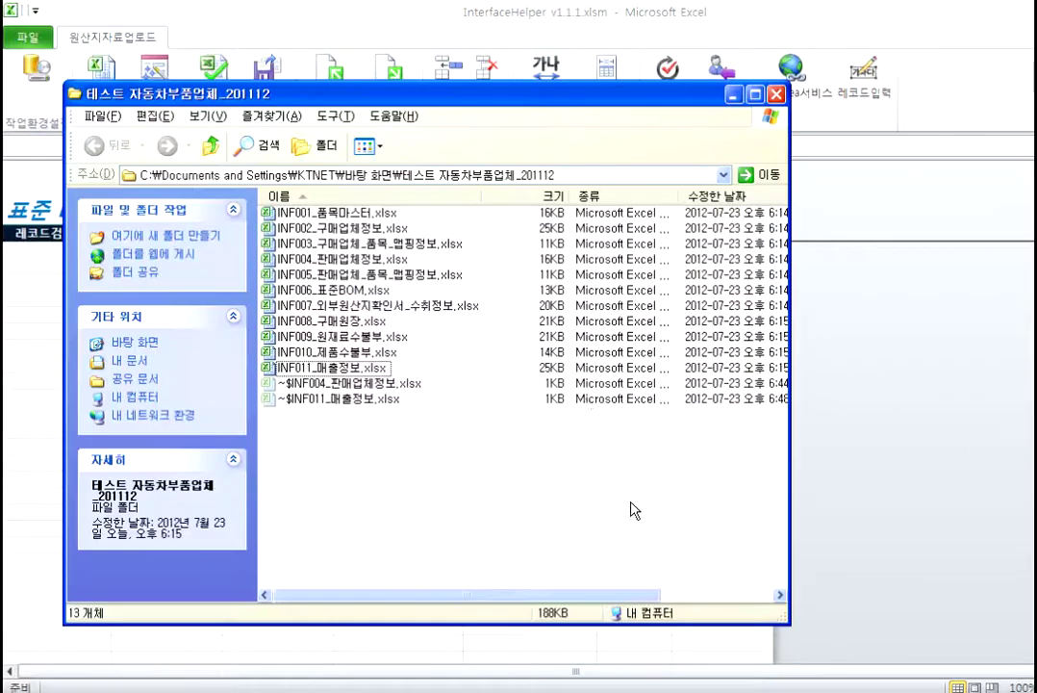
pyautogui.click(776, 93)
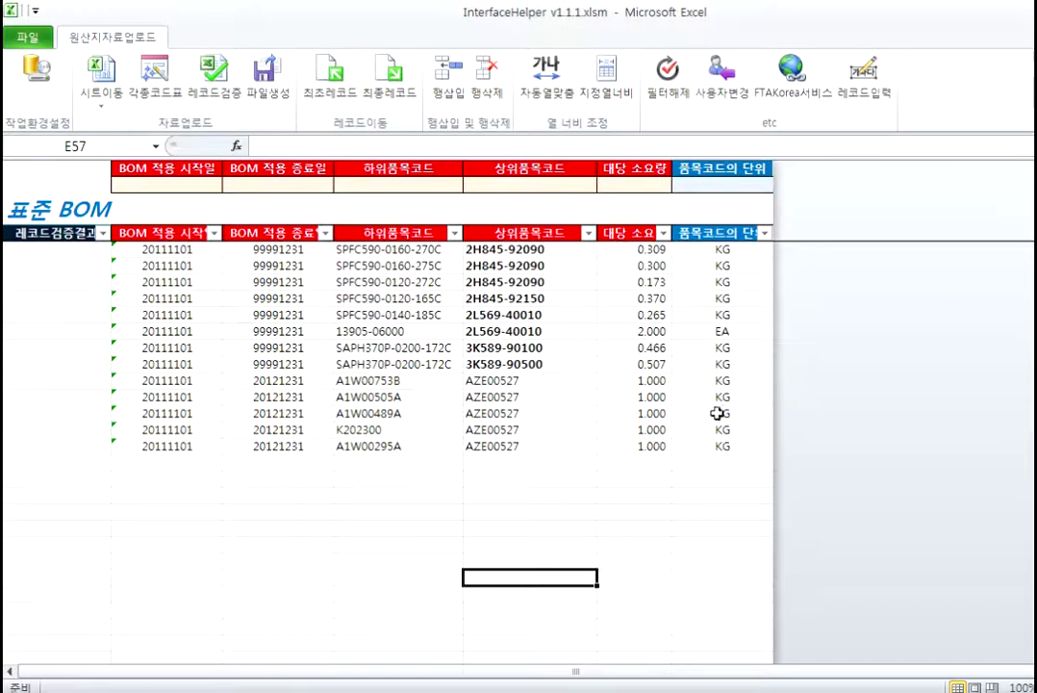